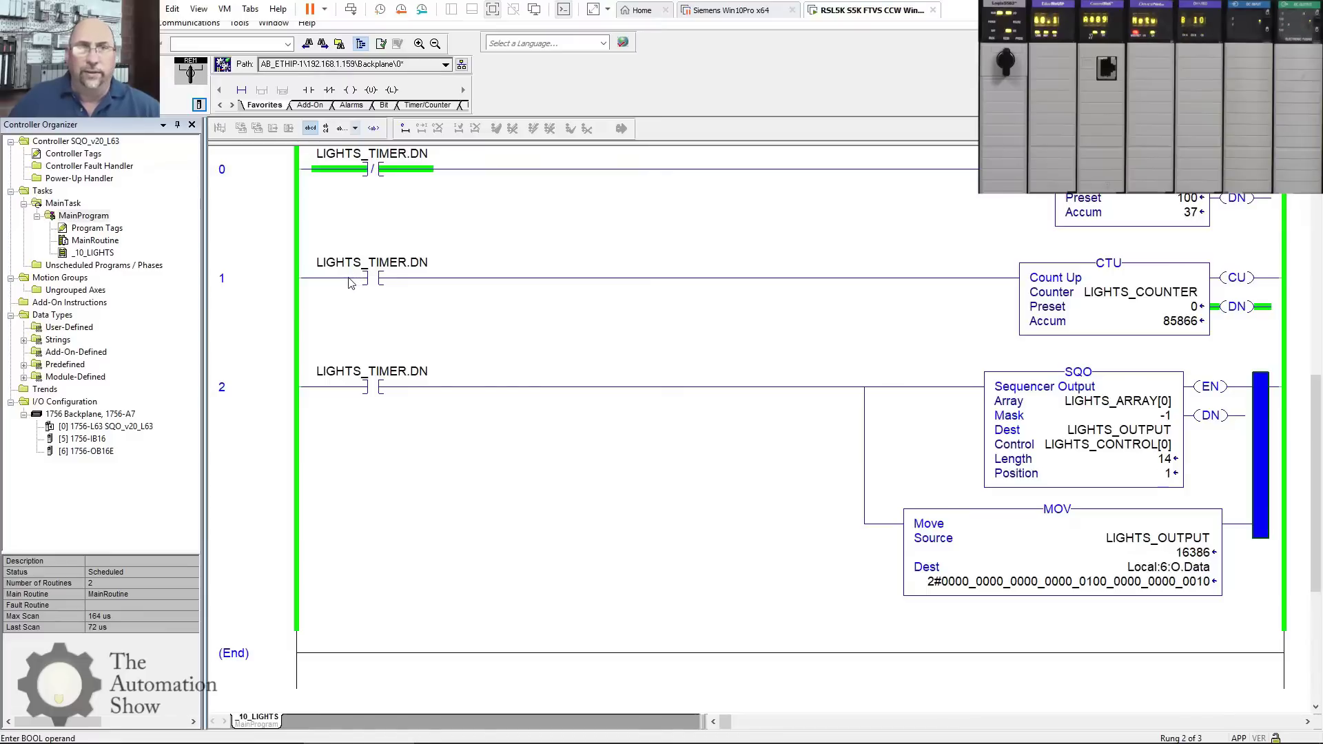
Open the Controller Tags monitor with Ctrl+Alt+T while the _10_LIGHTS ladder keeps running
key(ctrl+alt+t)
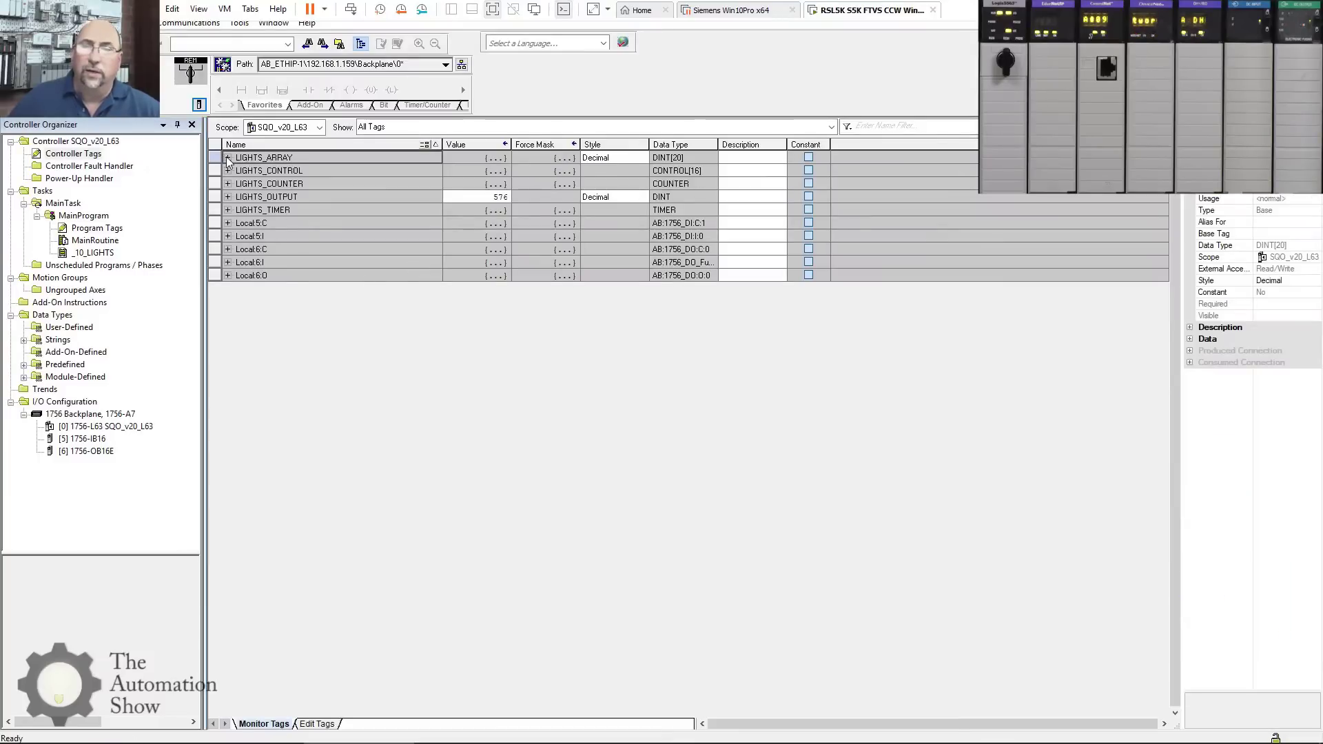
Expand LIGHTS_ARRAY to view its element values, then go back to the _10_LIGHTS ladder
click(228, 158)
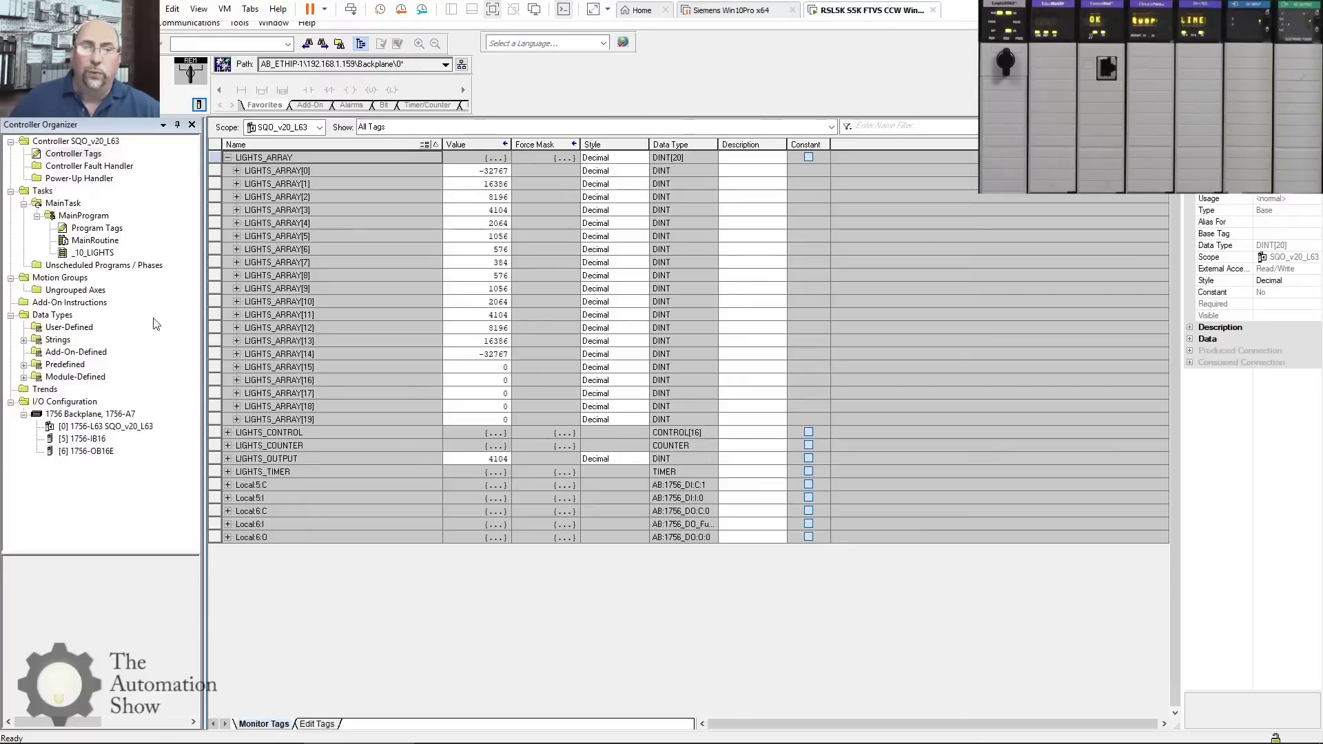
double_click(93, 253)
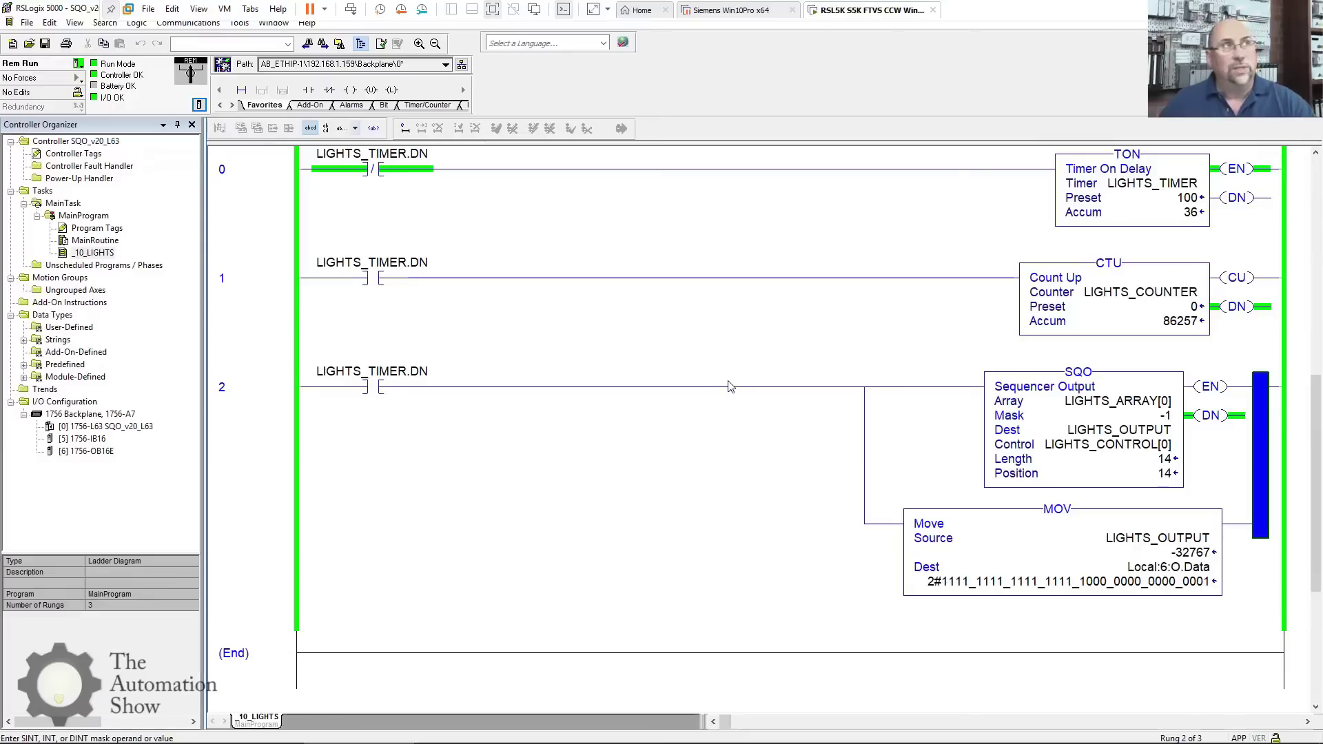
Take the controller offline and expand the 192.168.1.159 ENBT backplane in RSLinx RSWho
click(80, 65)
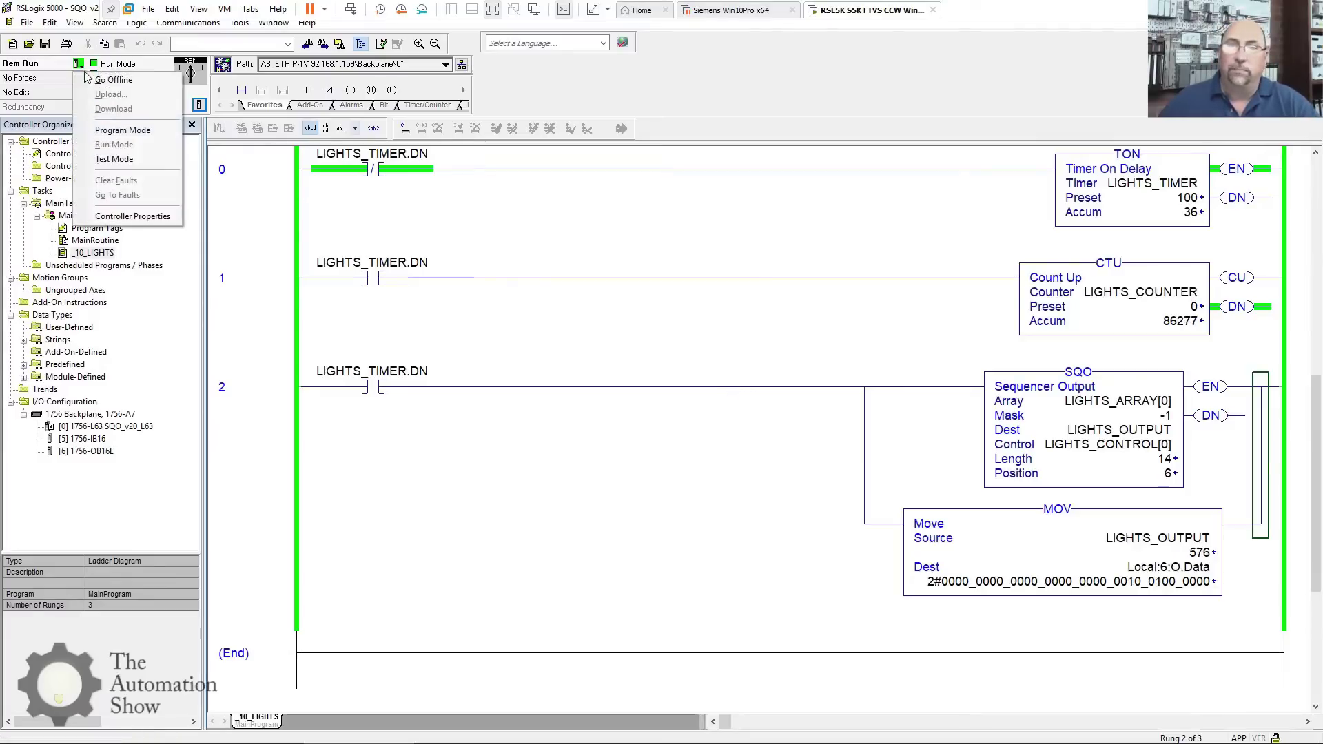
click(107, 80)
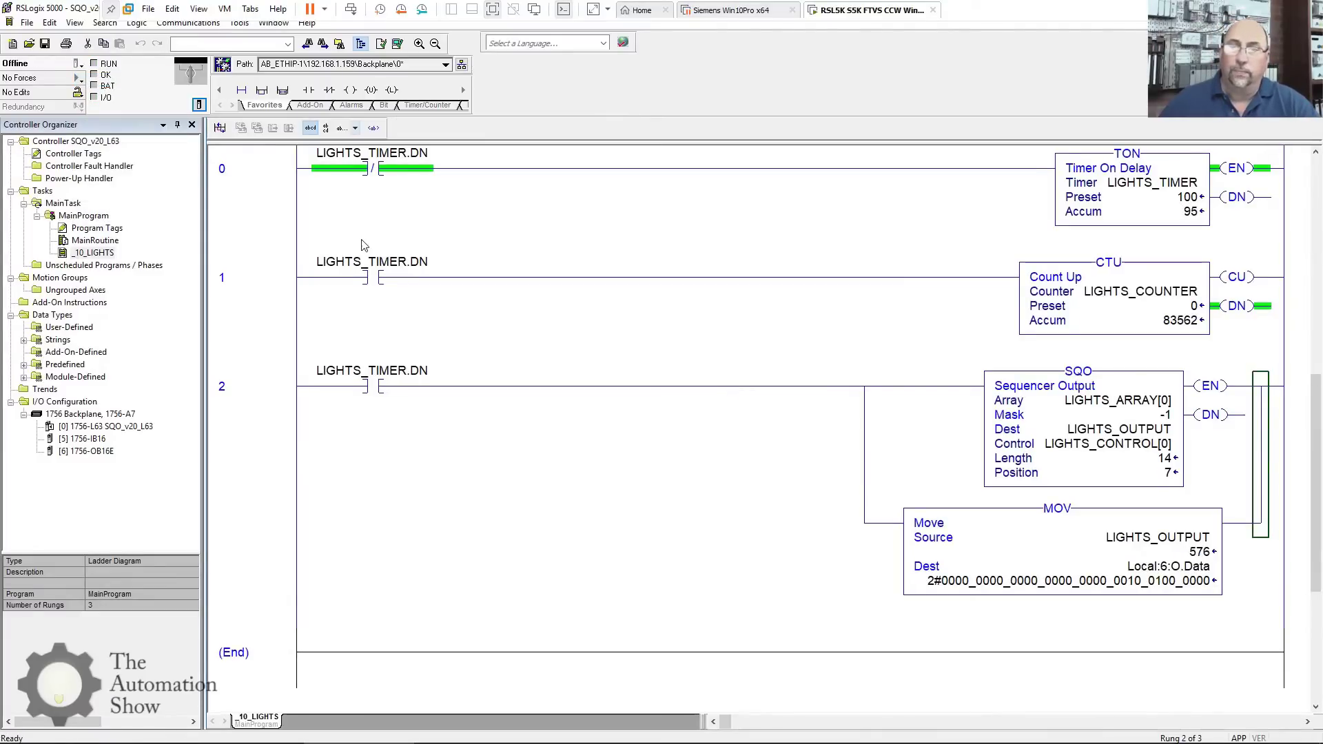
key(alt+Tab)
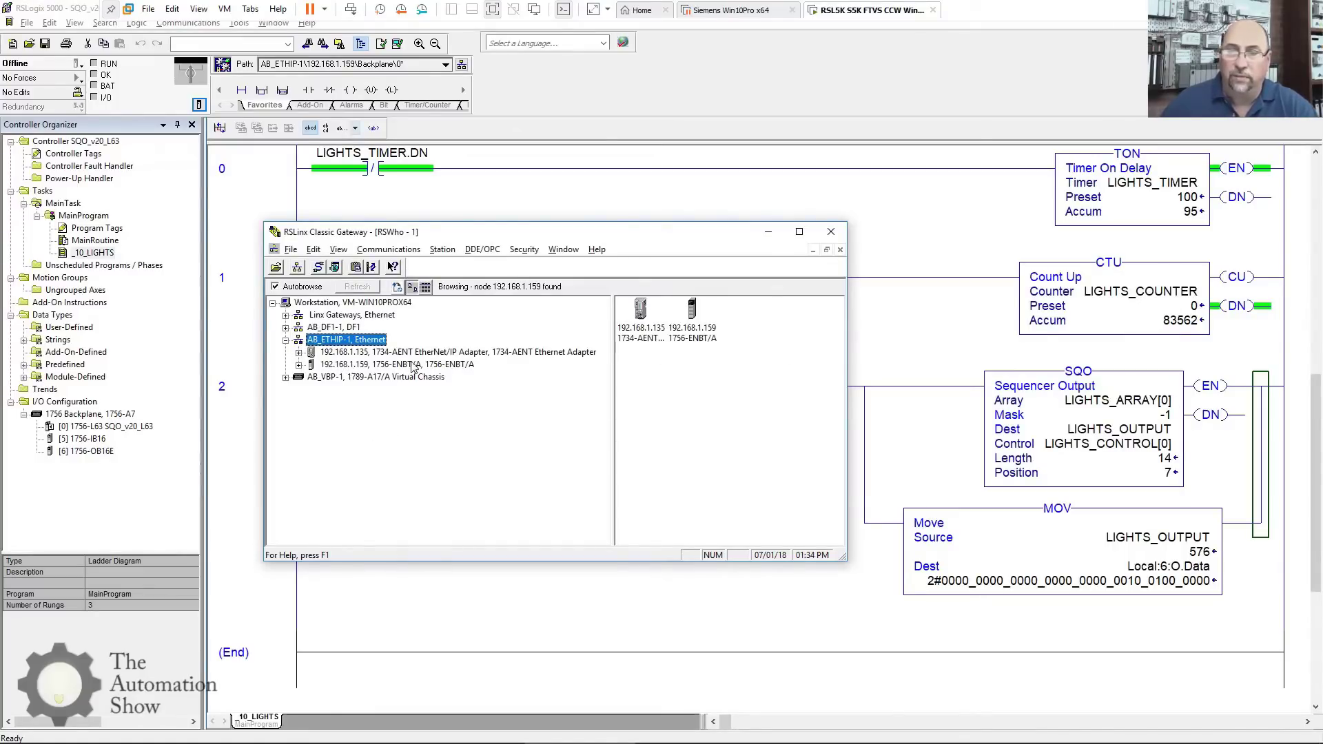
double_click(302, 367)
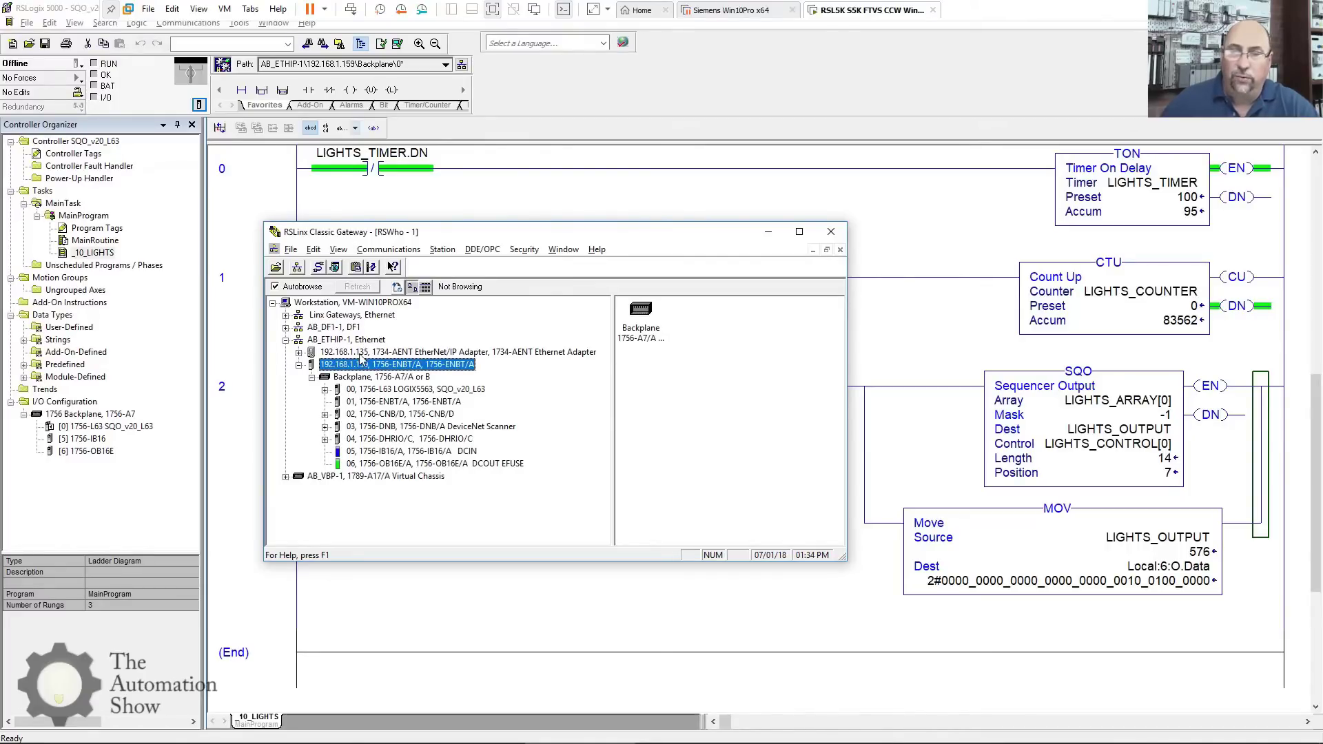
Expand the 192.168.1.135 AENT and review its slot 1–3 PointIO modules and the 1756-ENBT/A
click(386, 352)
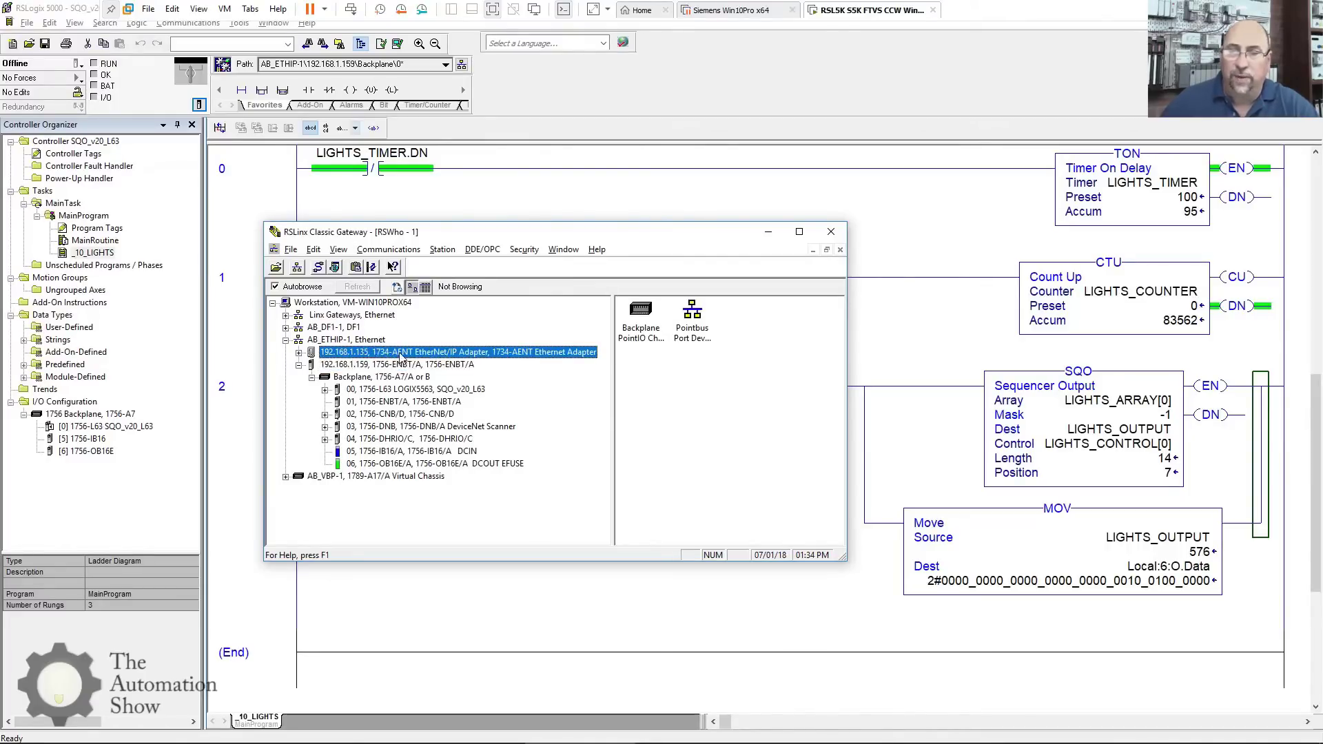
click(299, 353)
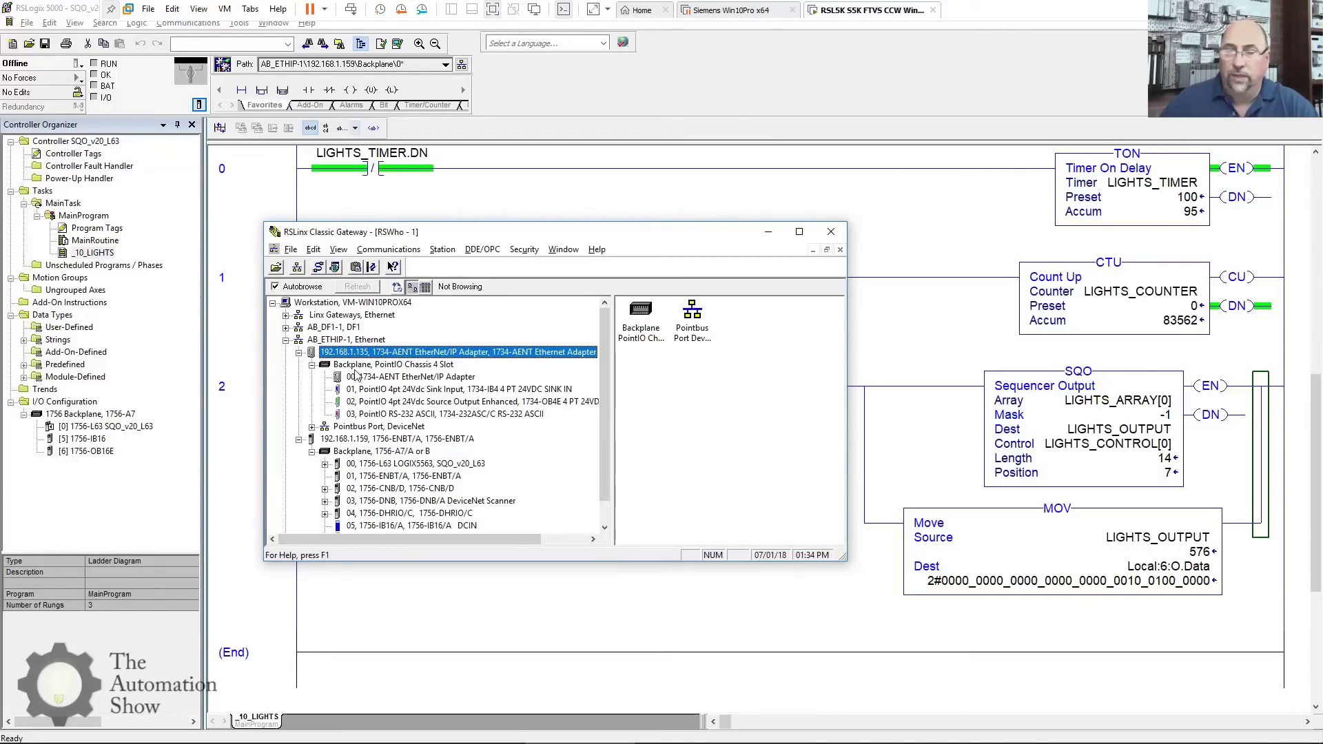
click(380, 402)
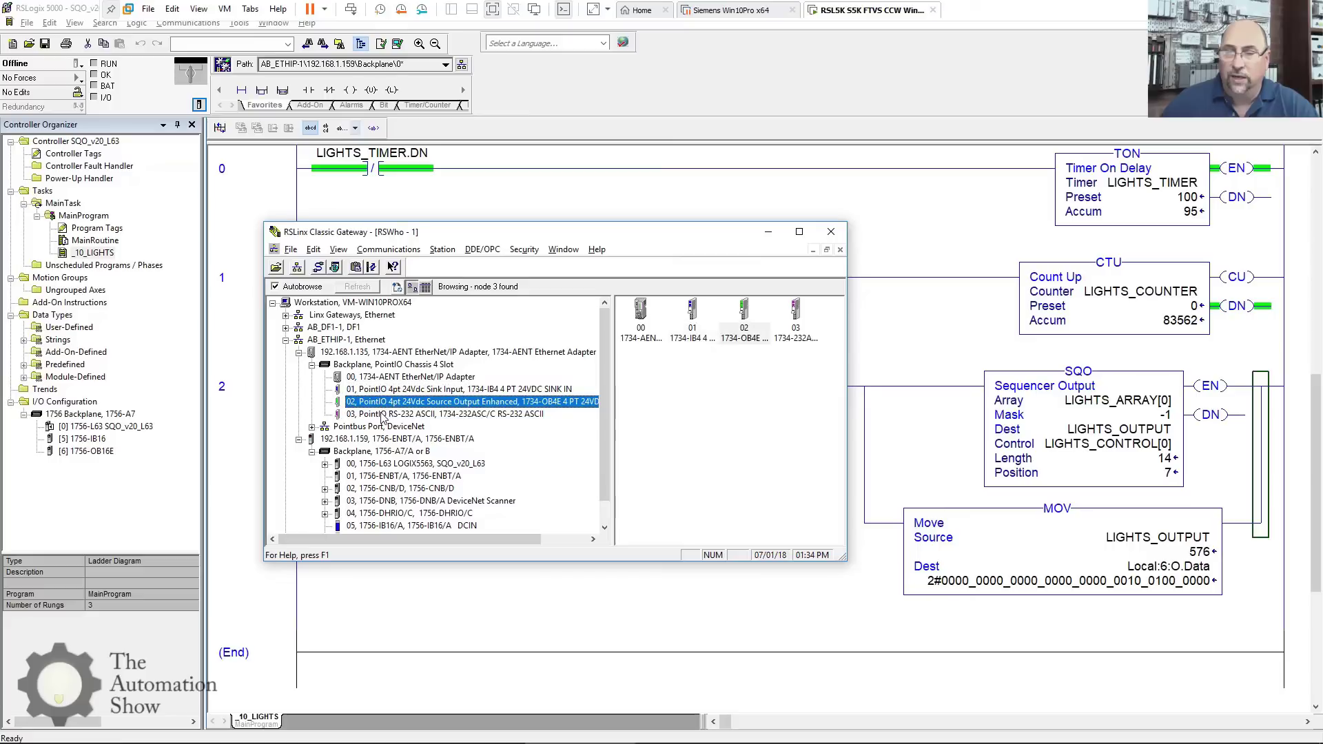
click(489, 390)
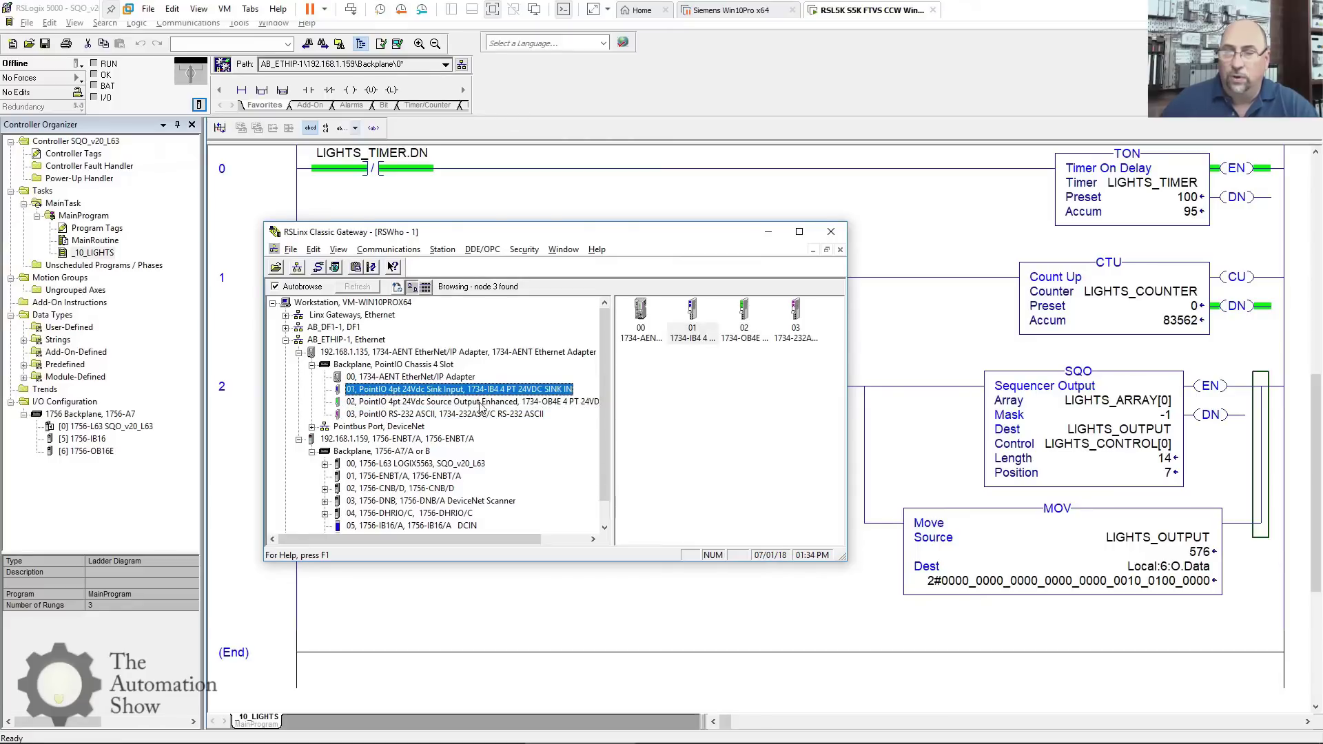
click(480, 403)
click(411, 414)
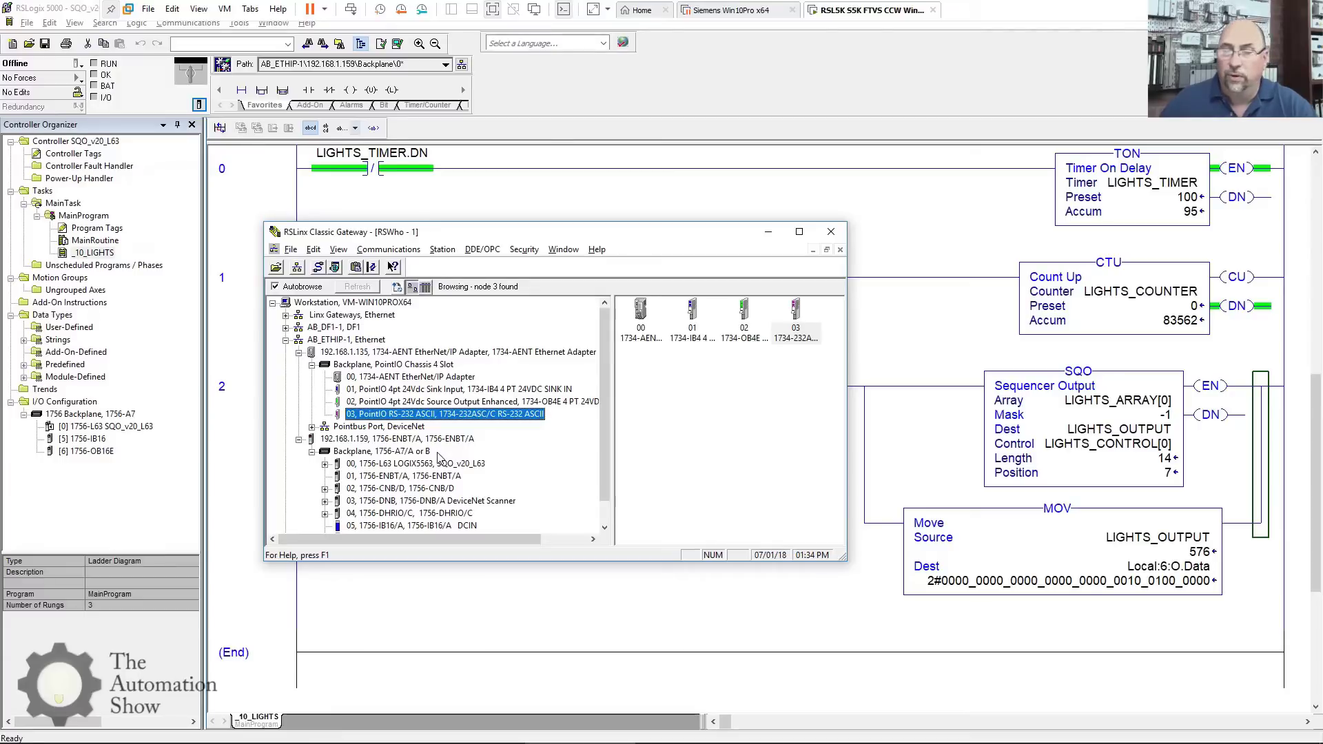
scroll(439, 457, down, 1)
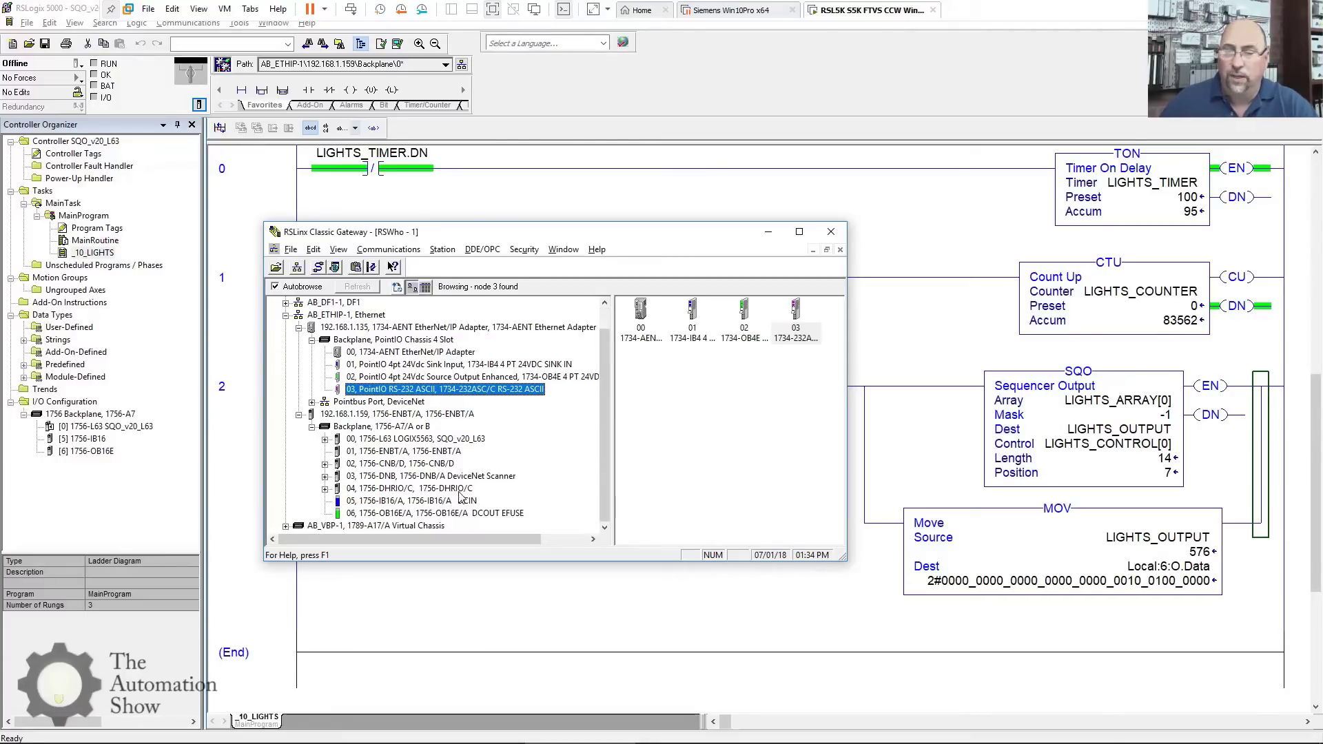
click(393, 452)
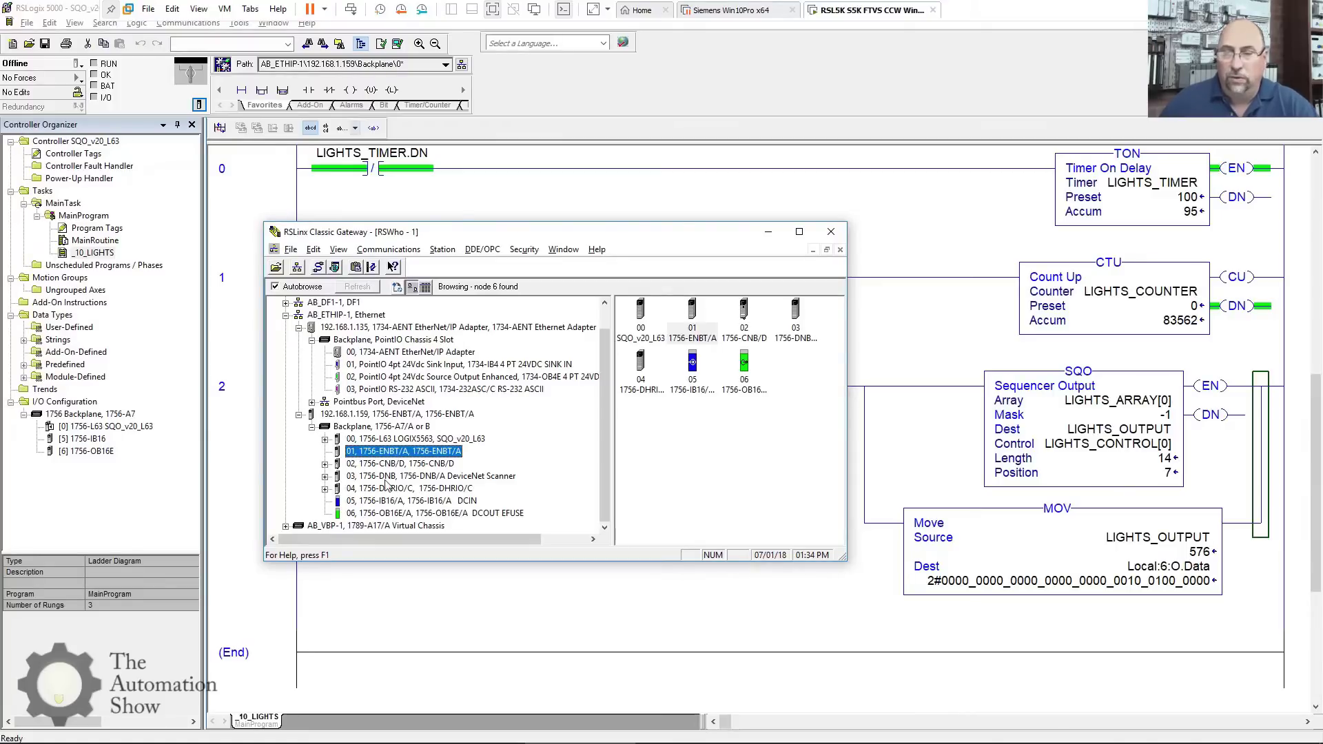
Check the revision in the 192.168.1.159 ENBT's device properties
right_click(395, 414)
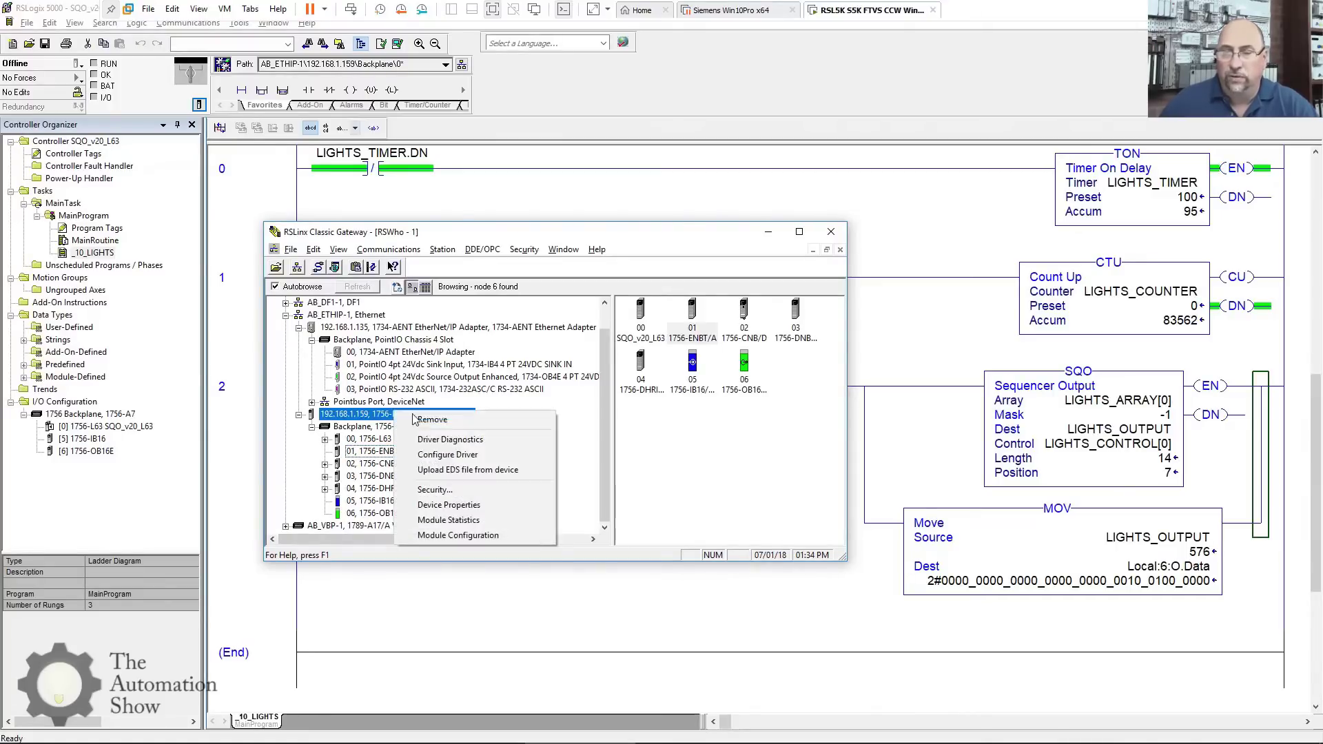
click(449, 504)
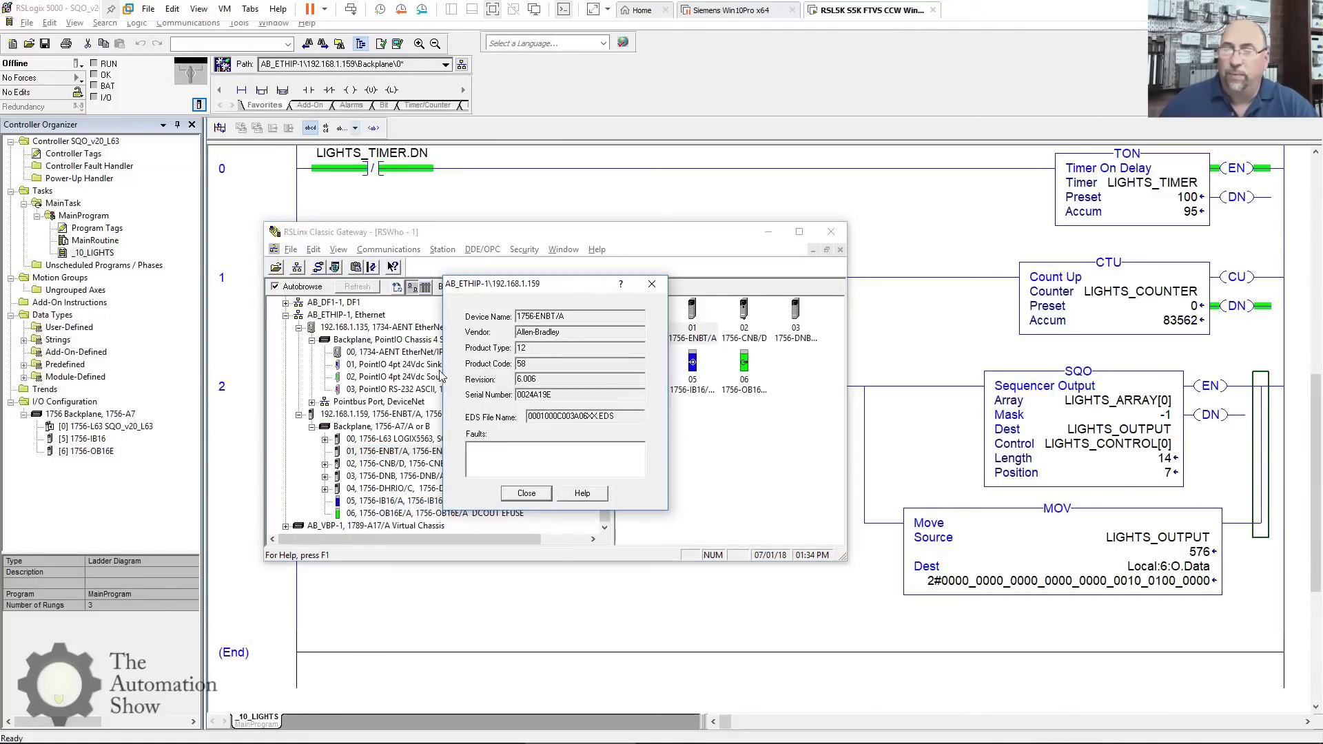
drag(522, 381, 516, 380)
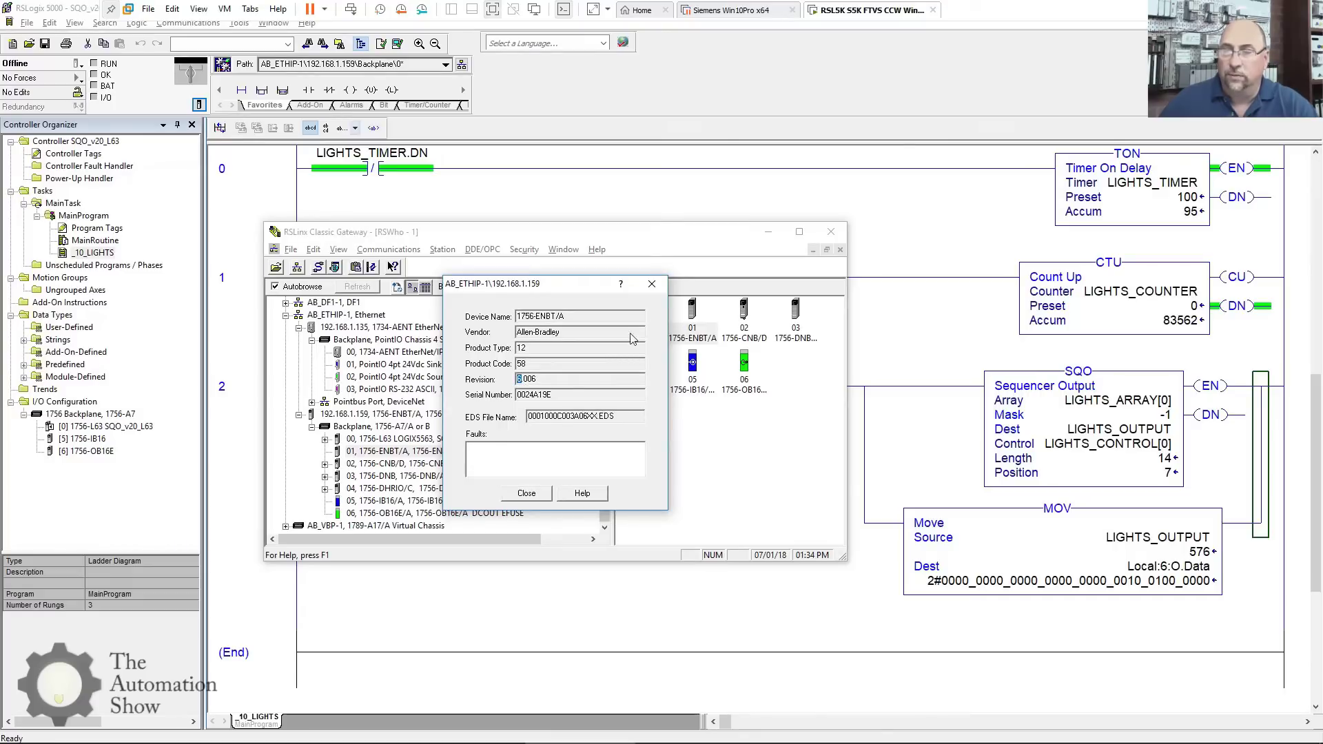
click(651, 284)
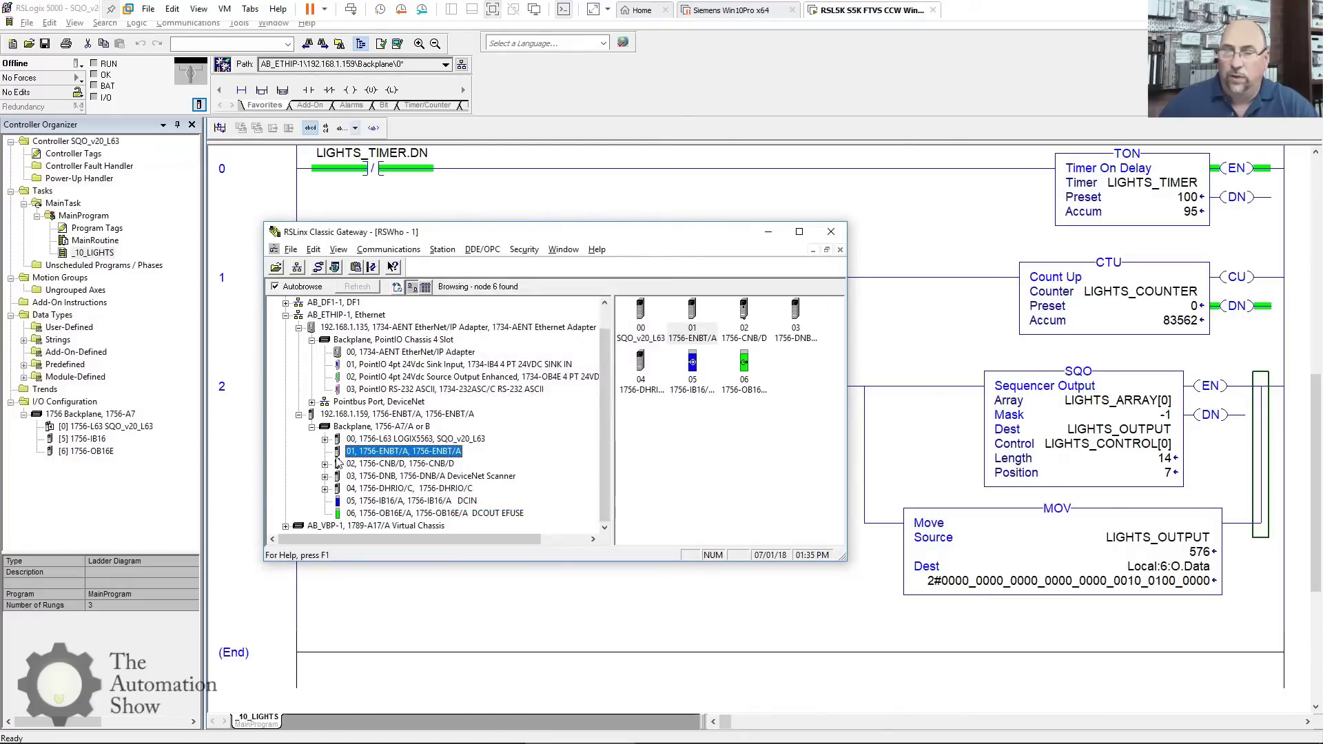
Check the device properties of the 192.168.1.135 AENT adapter
click(387, 352)
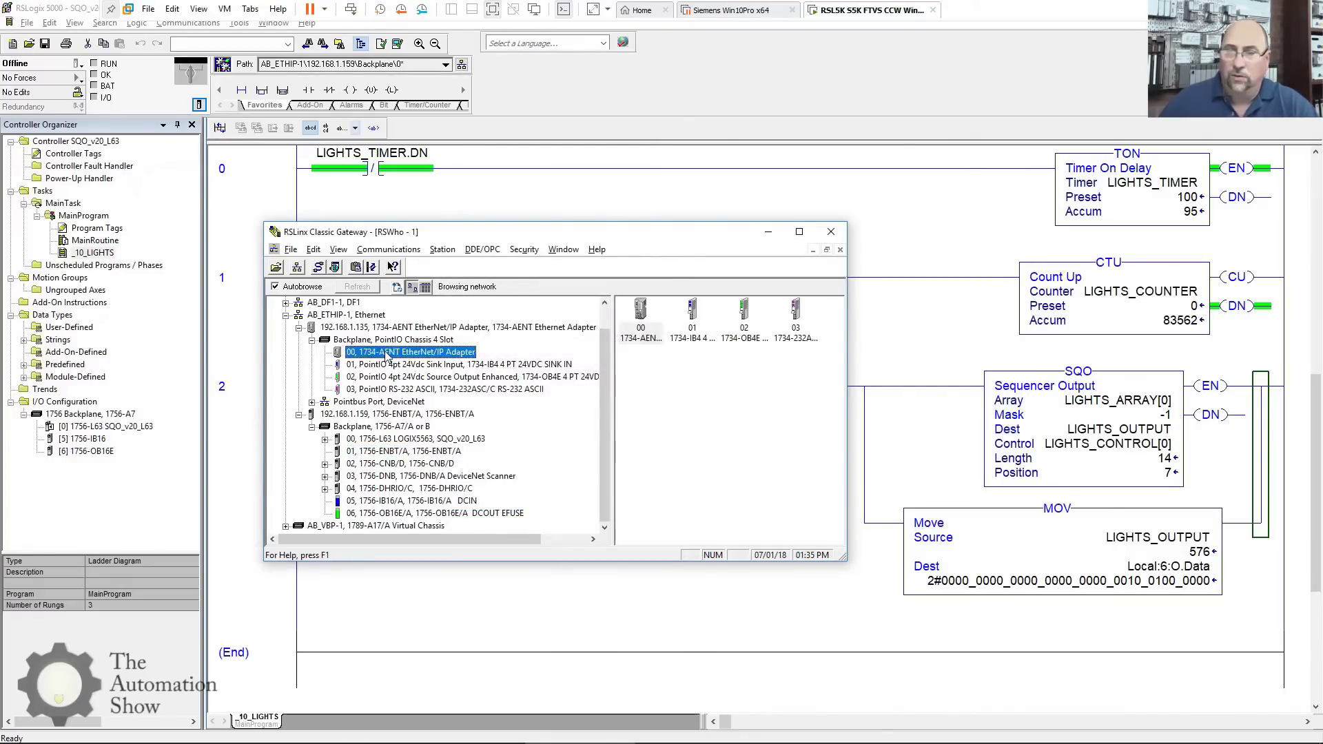
click(355, 328)
right_click(356, 328)
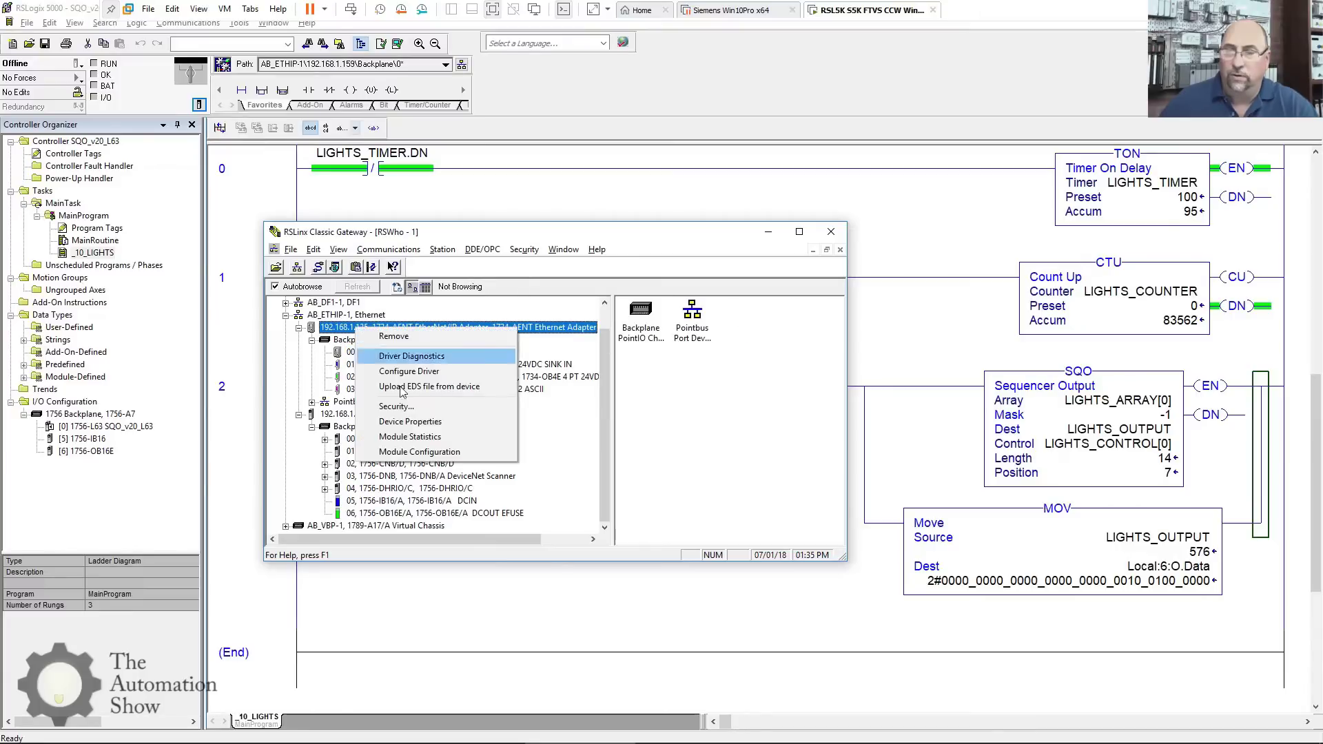
click(399, 424)
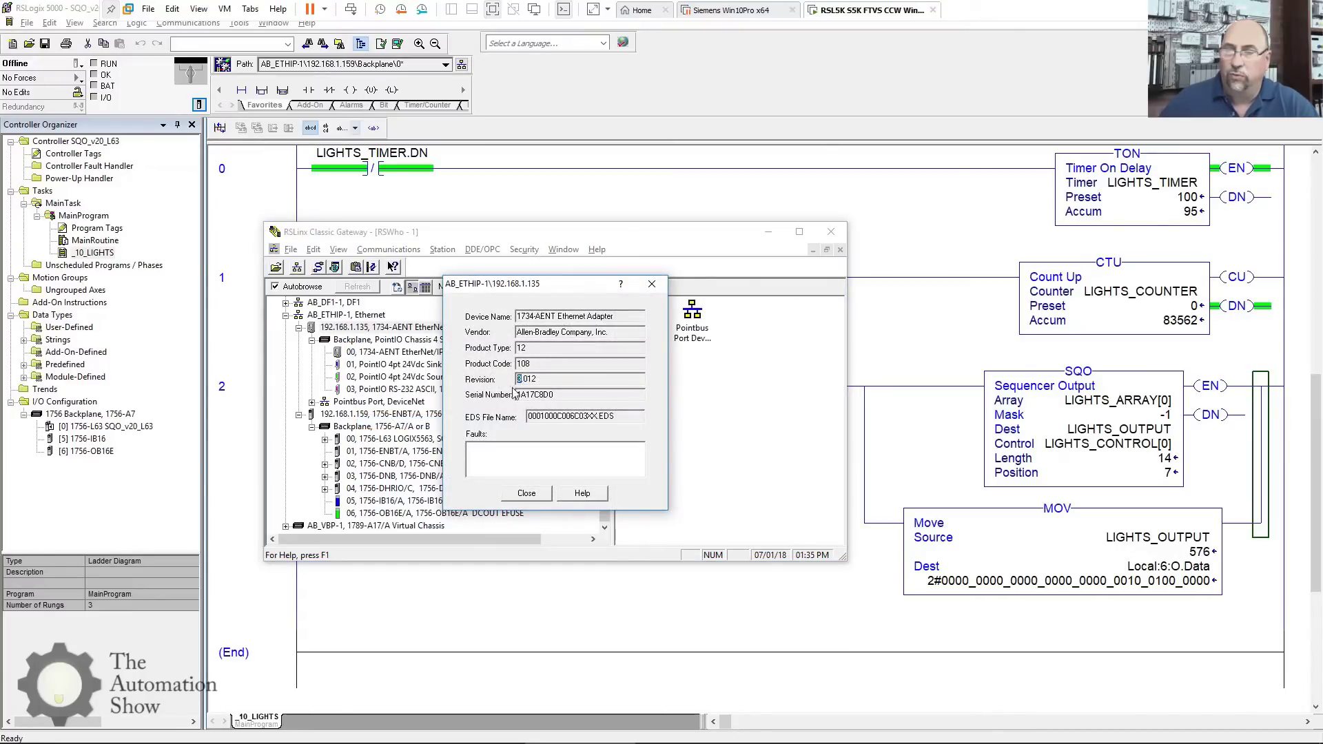
click(651, 284)
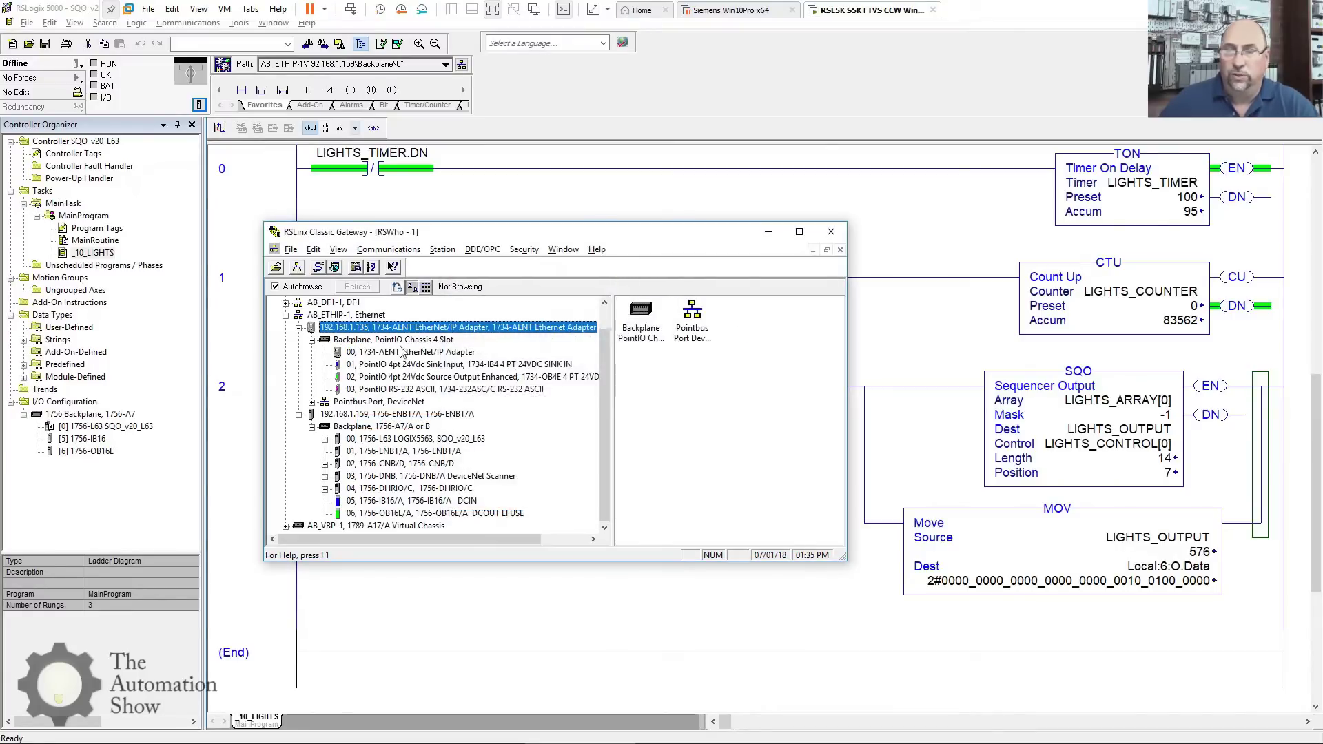
Confirm the 1734-IB4 and 1734-OB4E are revision 3.022, then return to RSLogix 5000
click(383, 364)
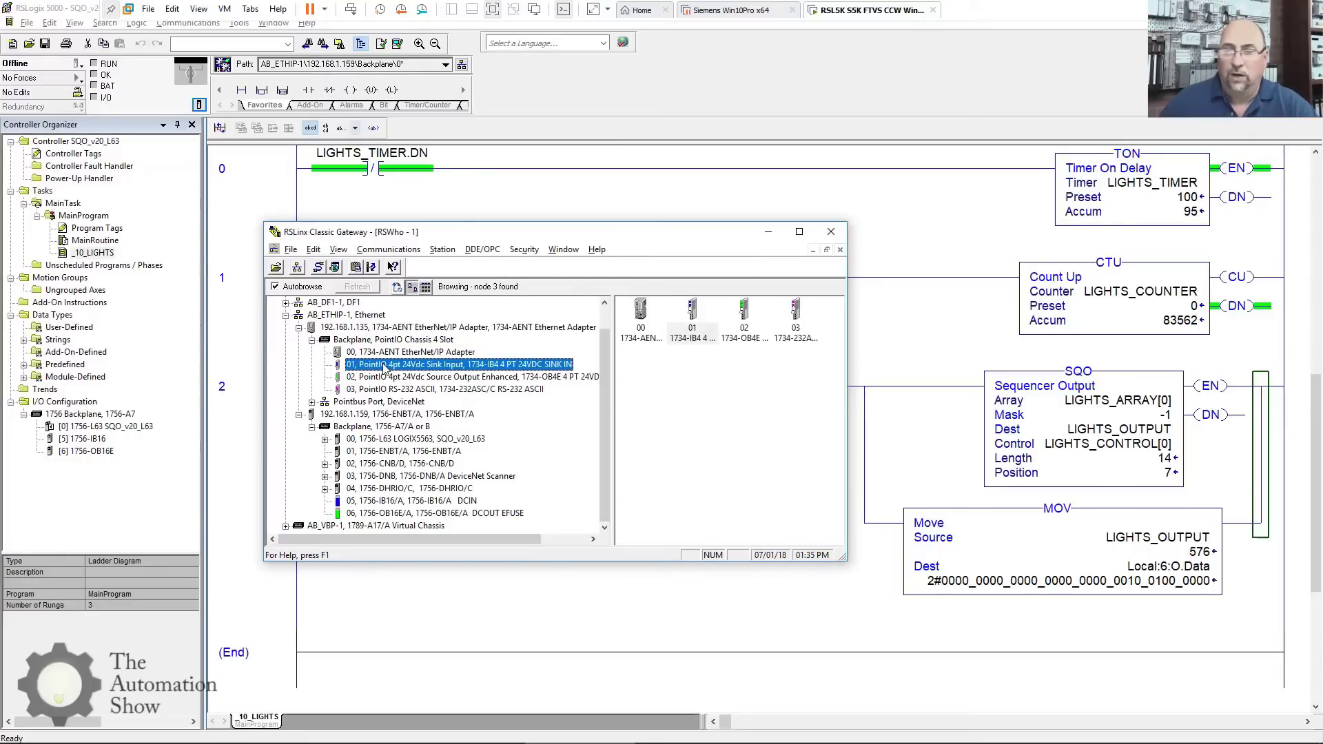
right_click(385, 365)
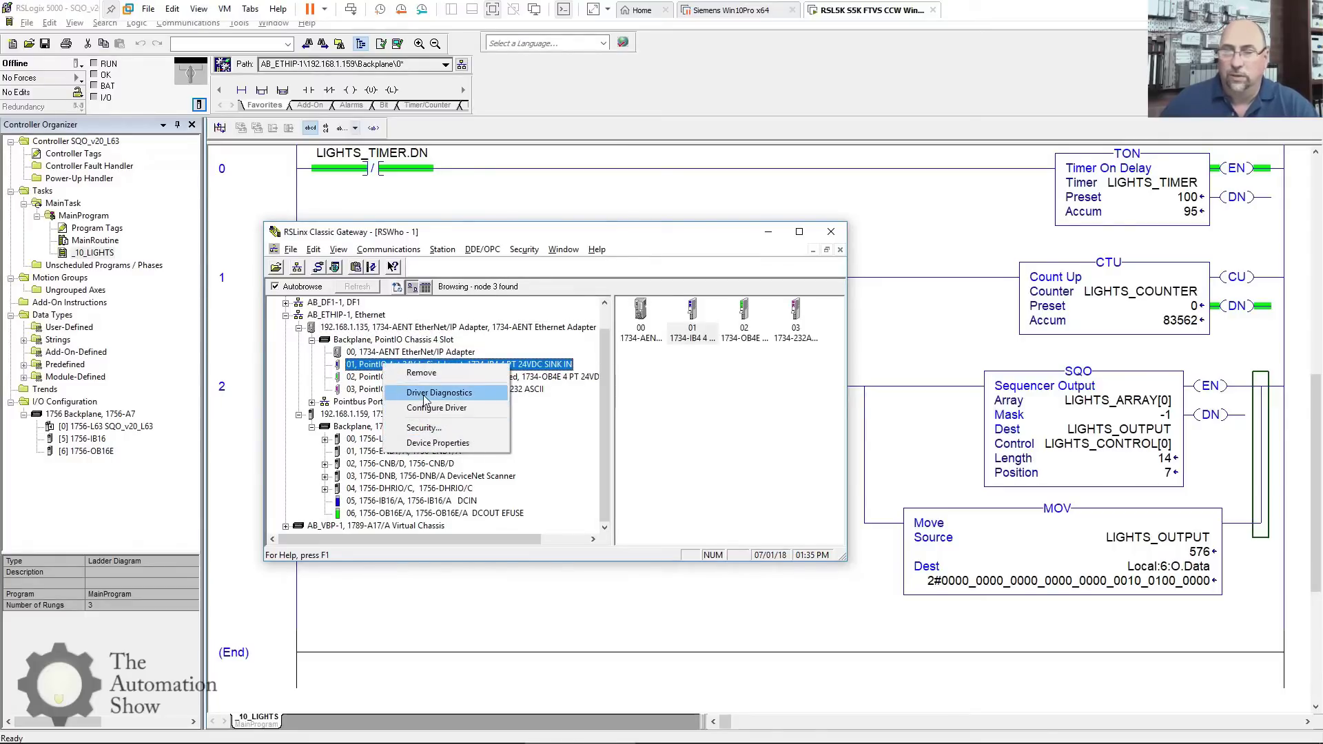
click(430, 443)
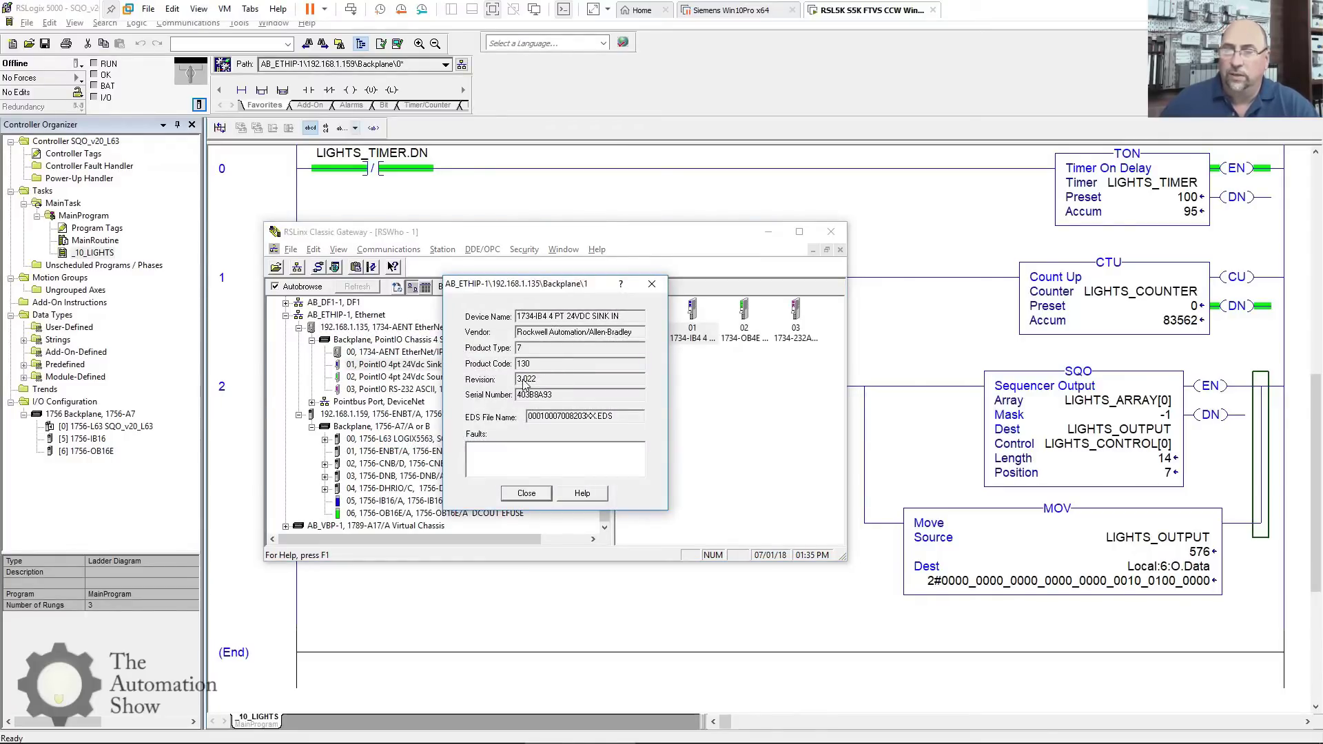
click(640, 293)
right_click(413, 379)
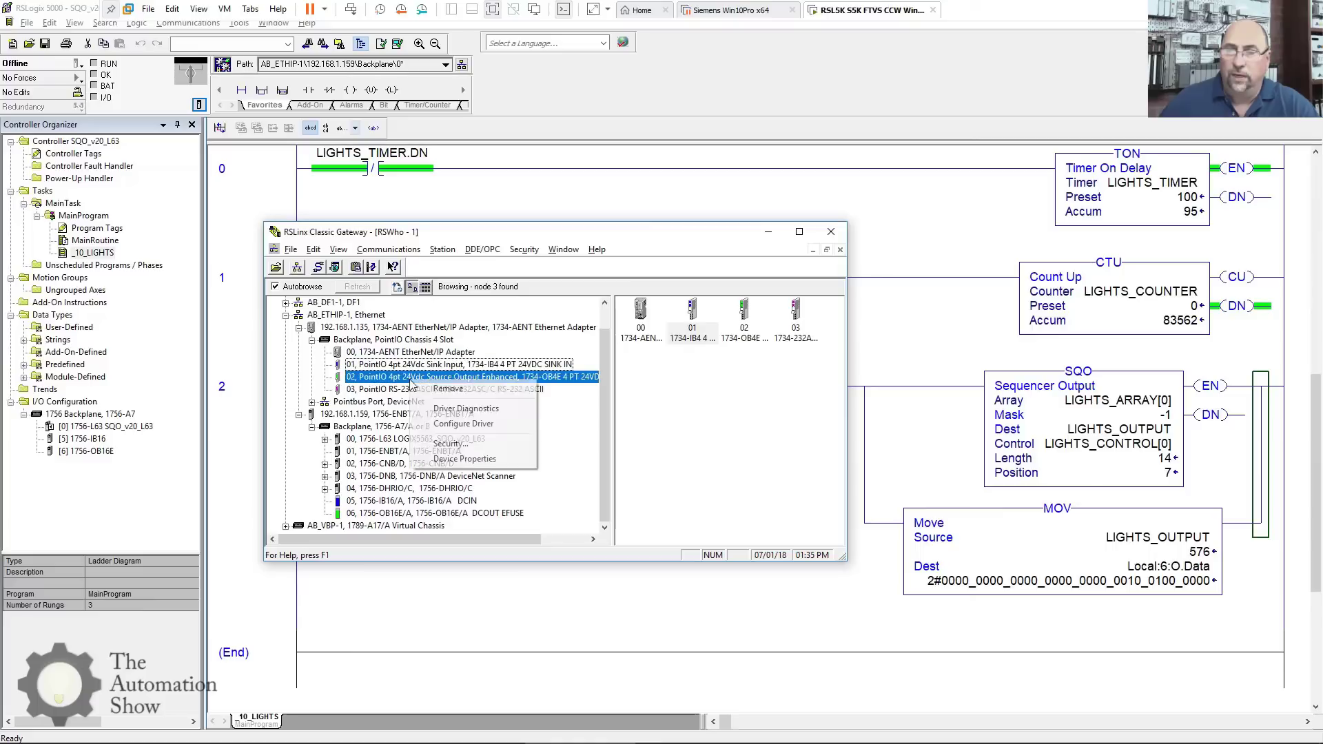
click(454, 460)
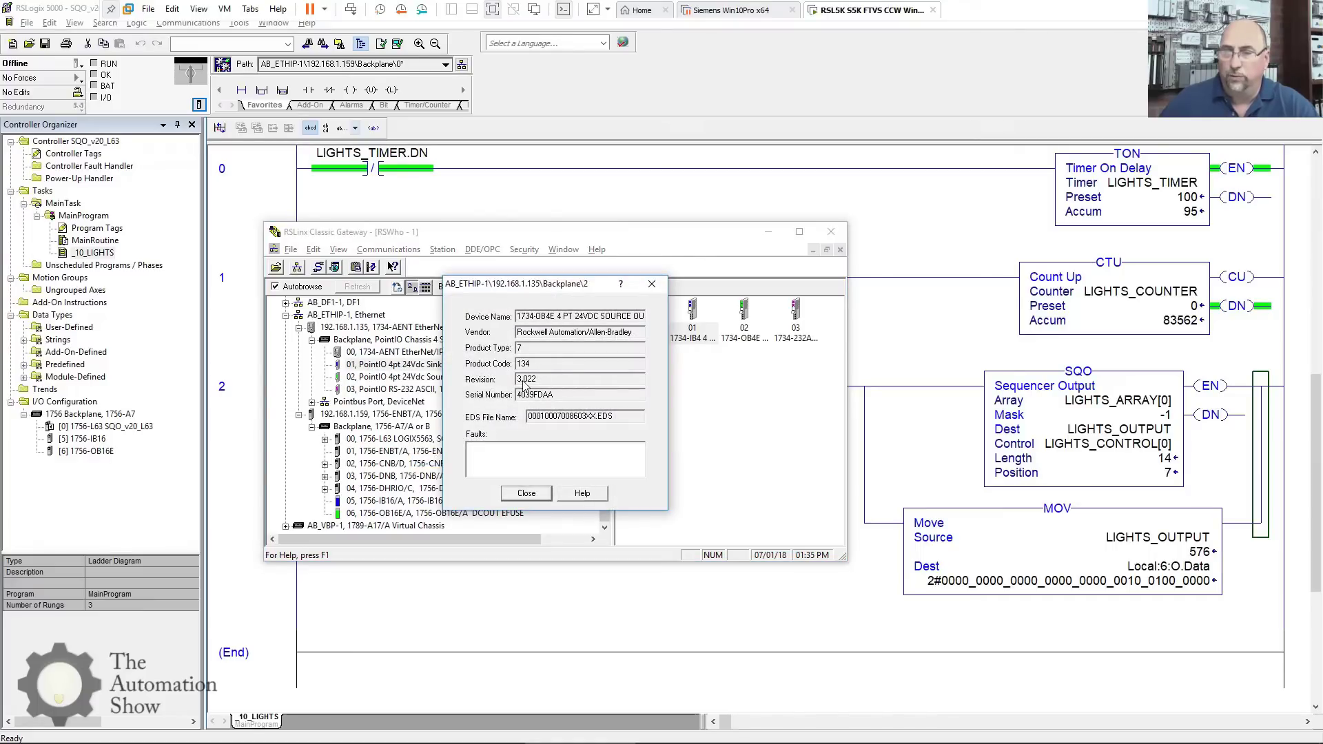
click(651, 284)
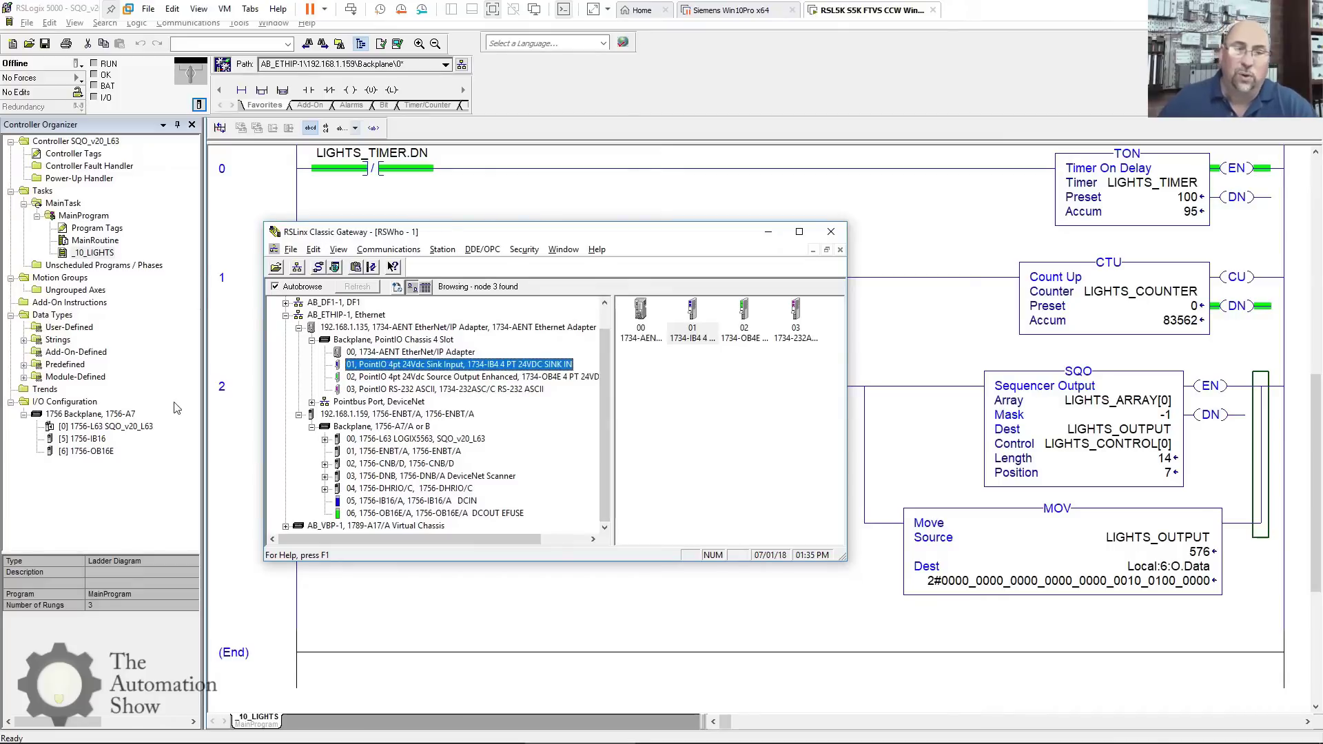
click(95, 414)
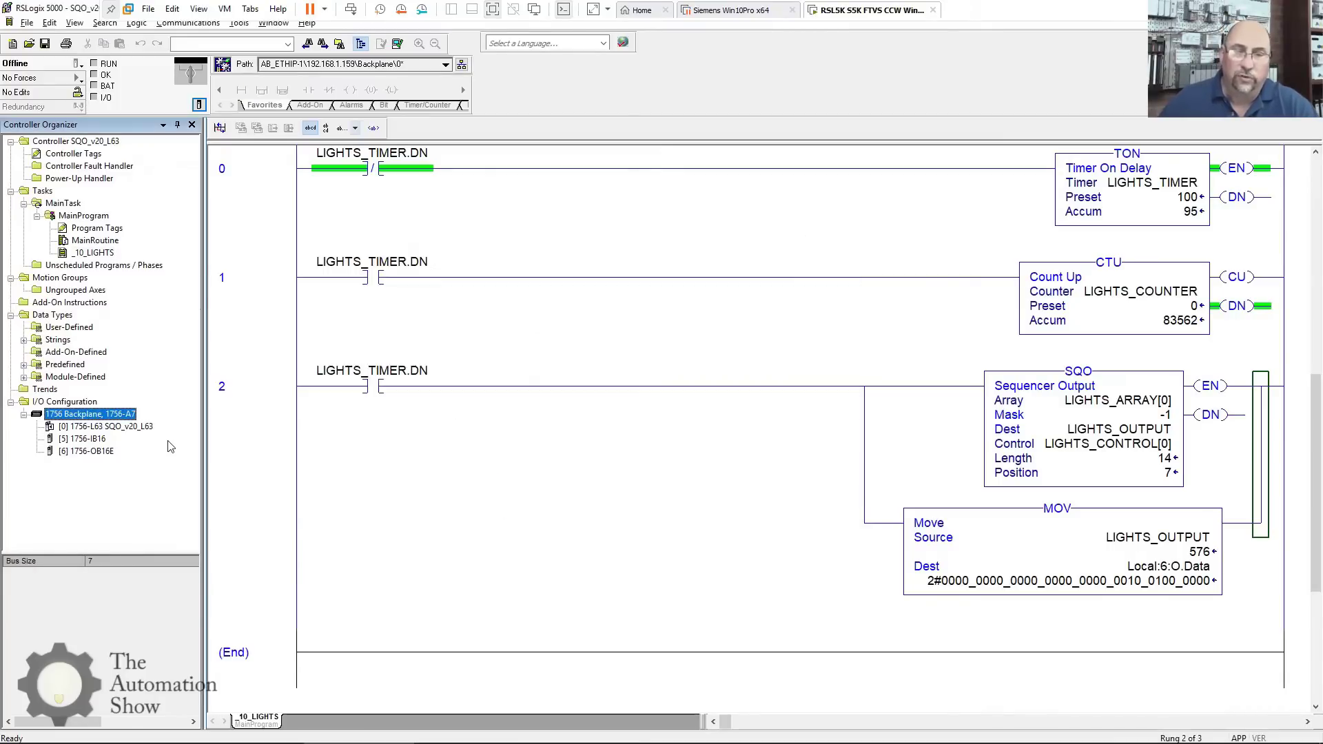
Search the module catalog for 'enbt' and create a 1756-ENBT on the 1756 backplane
right_click(69, 415)
key(Escape)
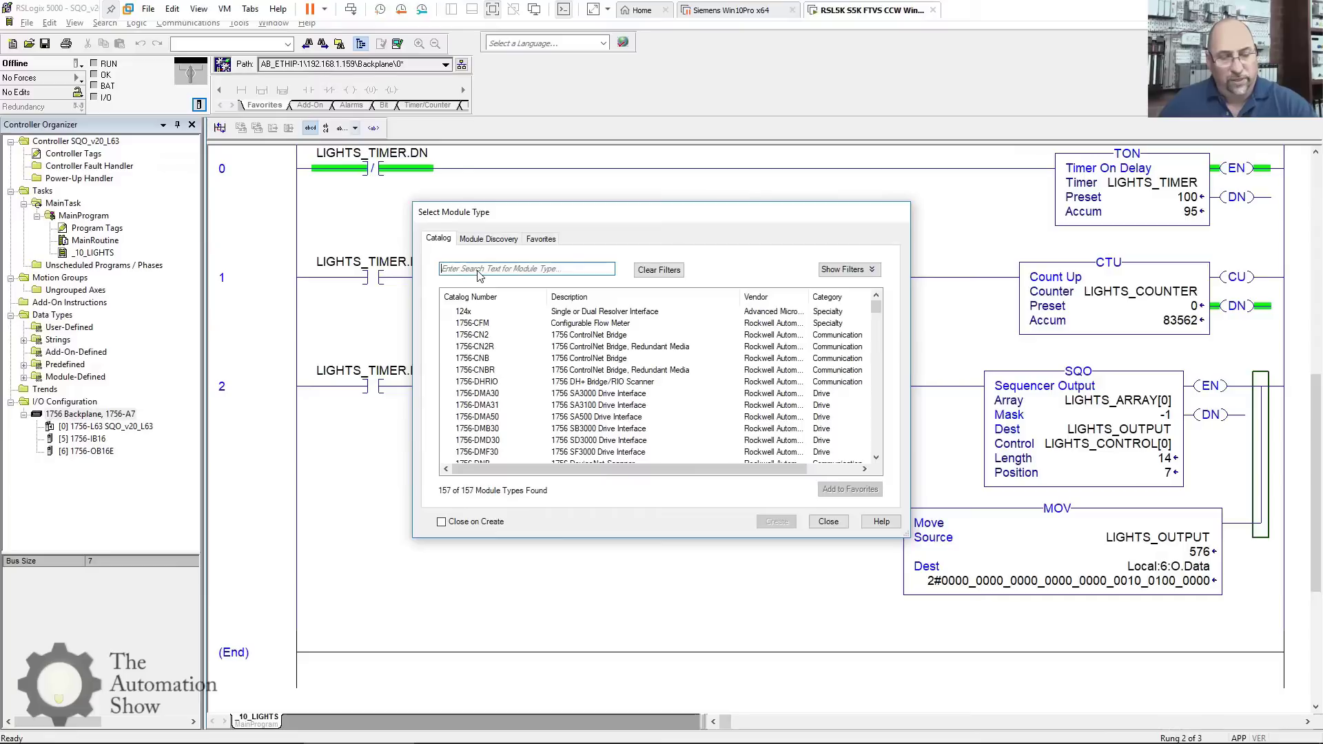
text(enbt)
click(470, 313)
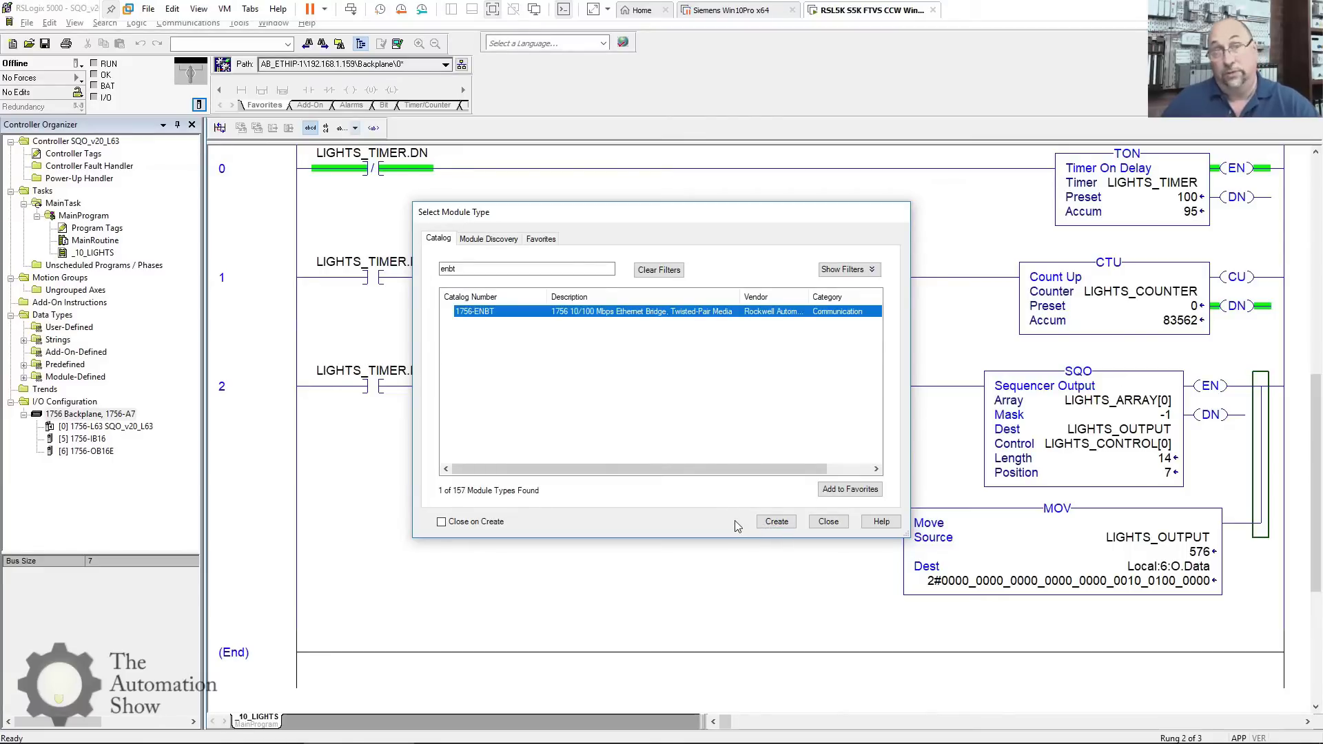
click(774, 522)
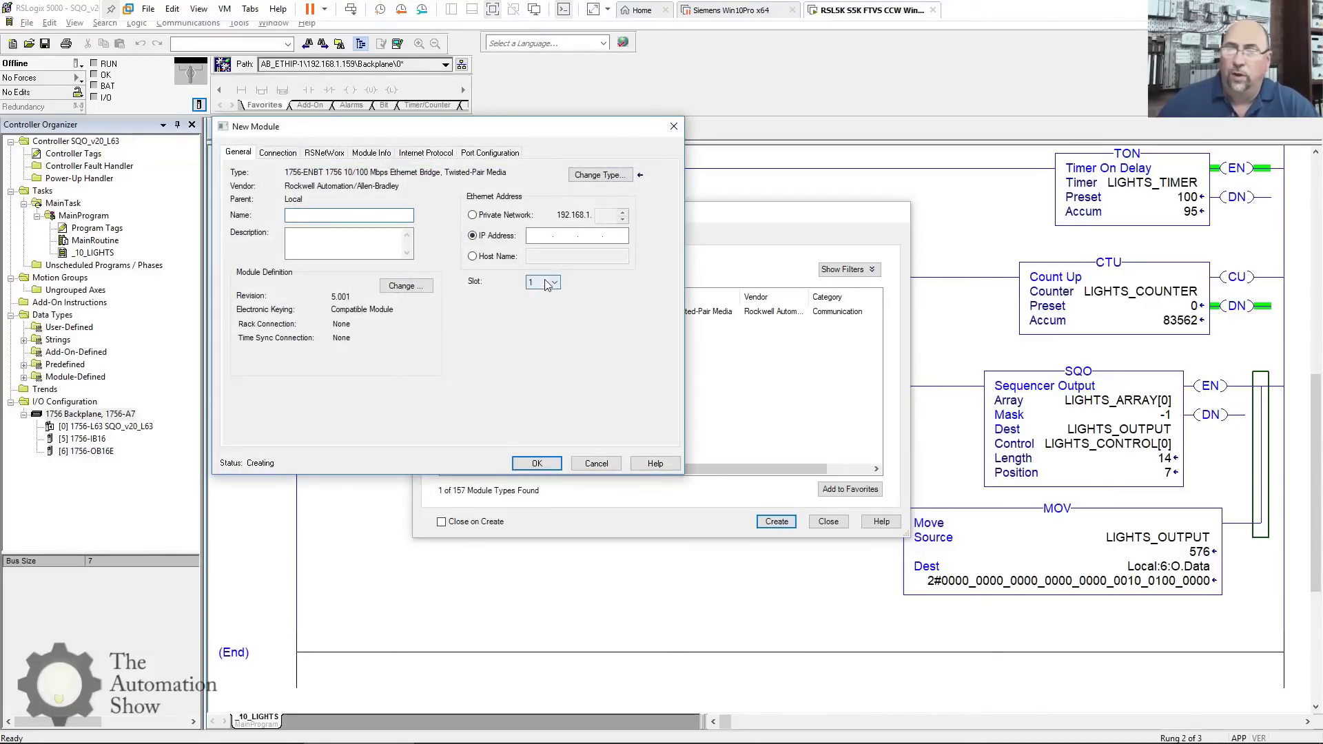
Define the bridge as ENET at private address 192.168.1.159, revision 6, and close the catalog
click(472, 215)
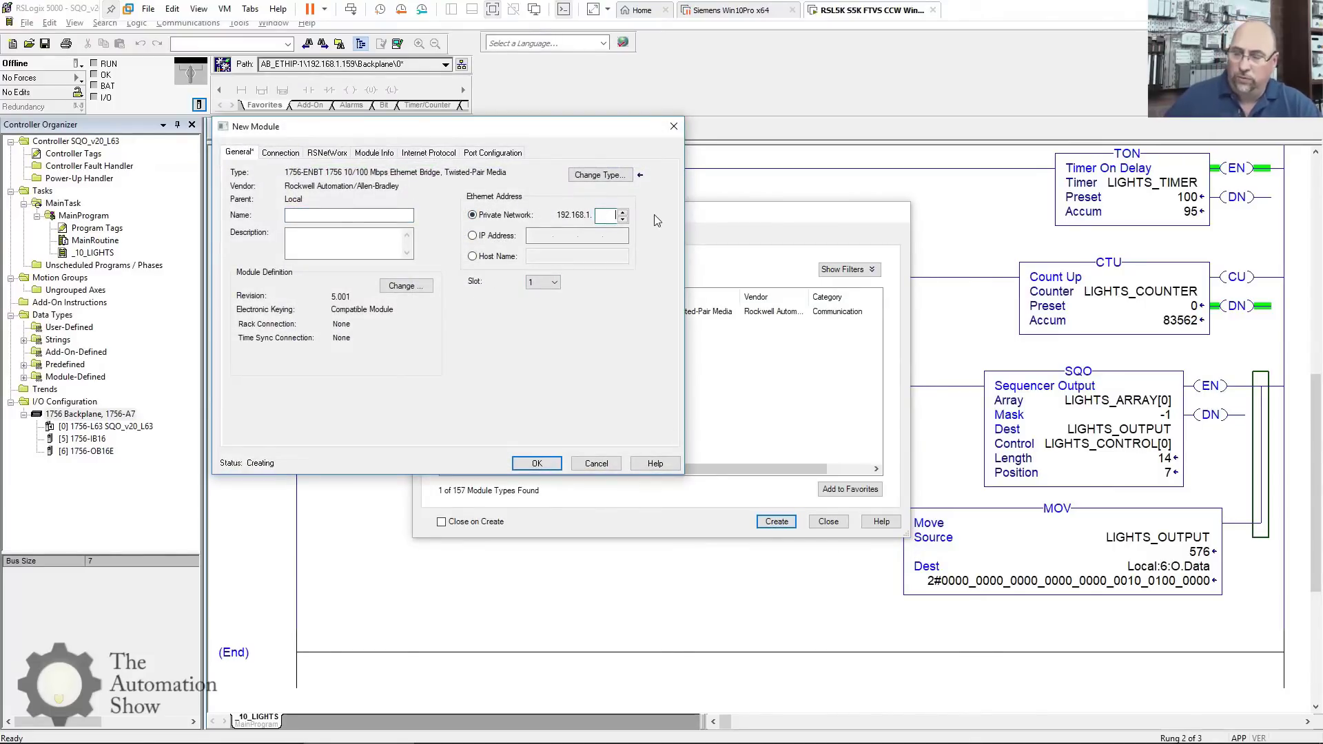
click(363, 215)
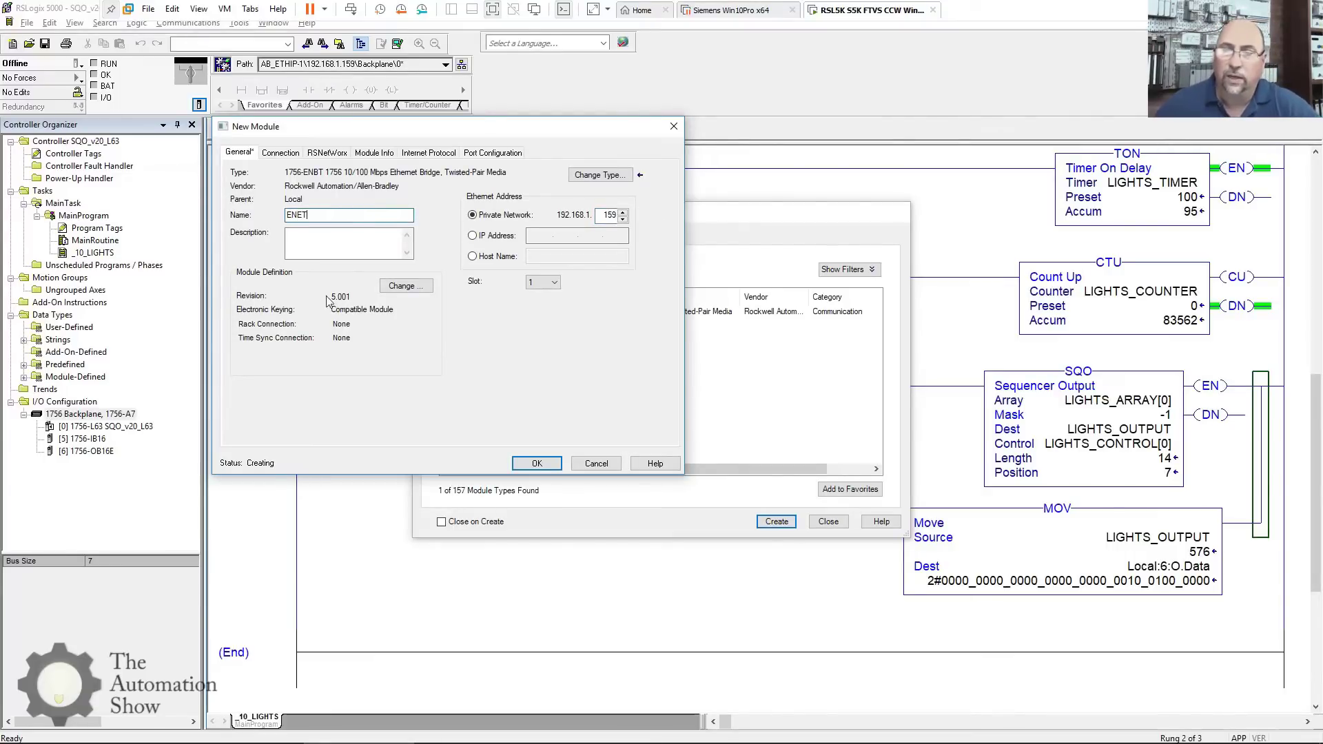
click(406, 285)
click(451, 242)
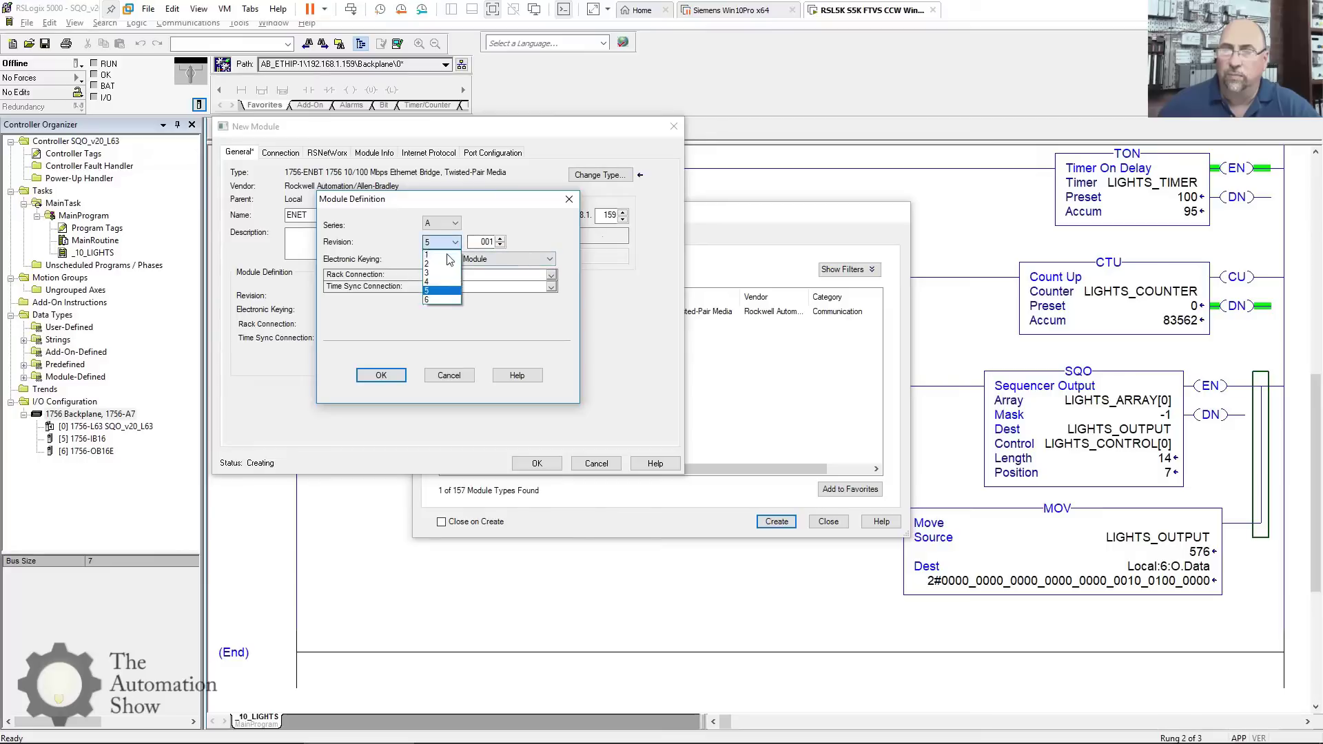
click(436, 299)
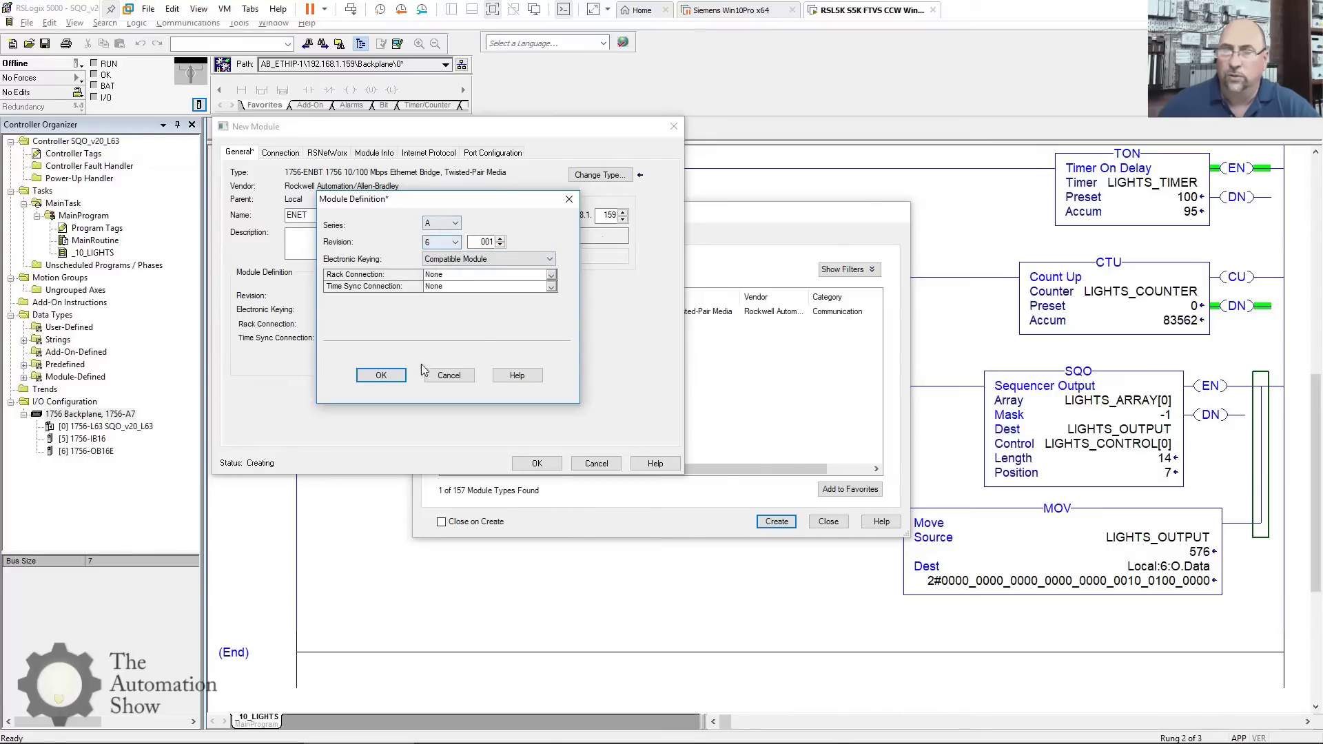
click(381, 375)
click(420, 336)
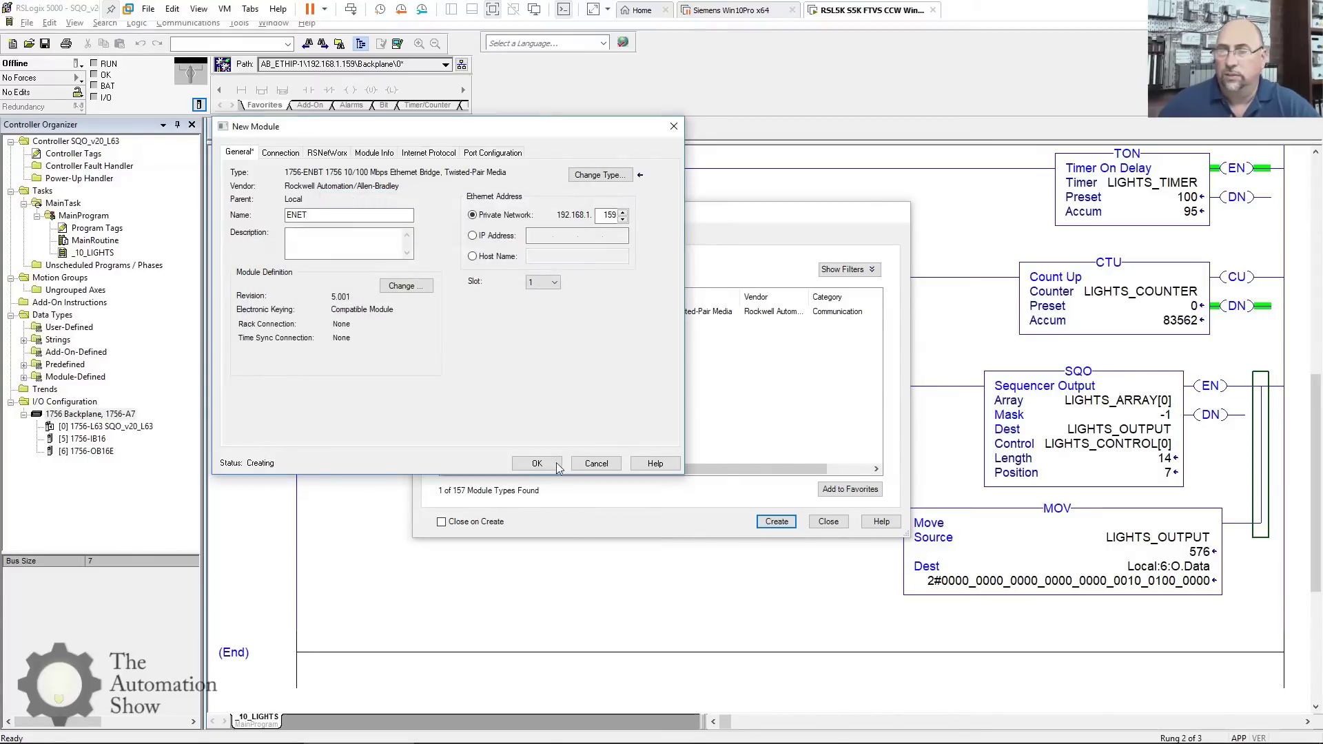
click(556, 463)
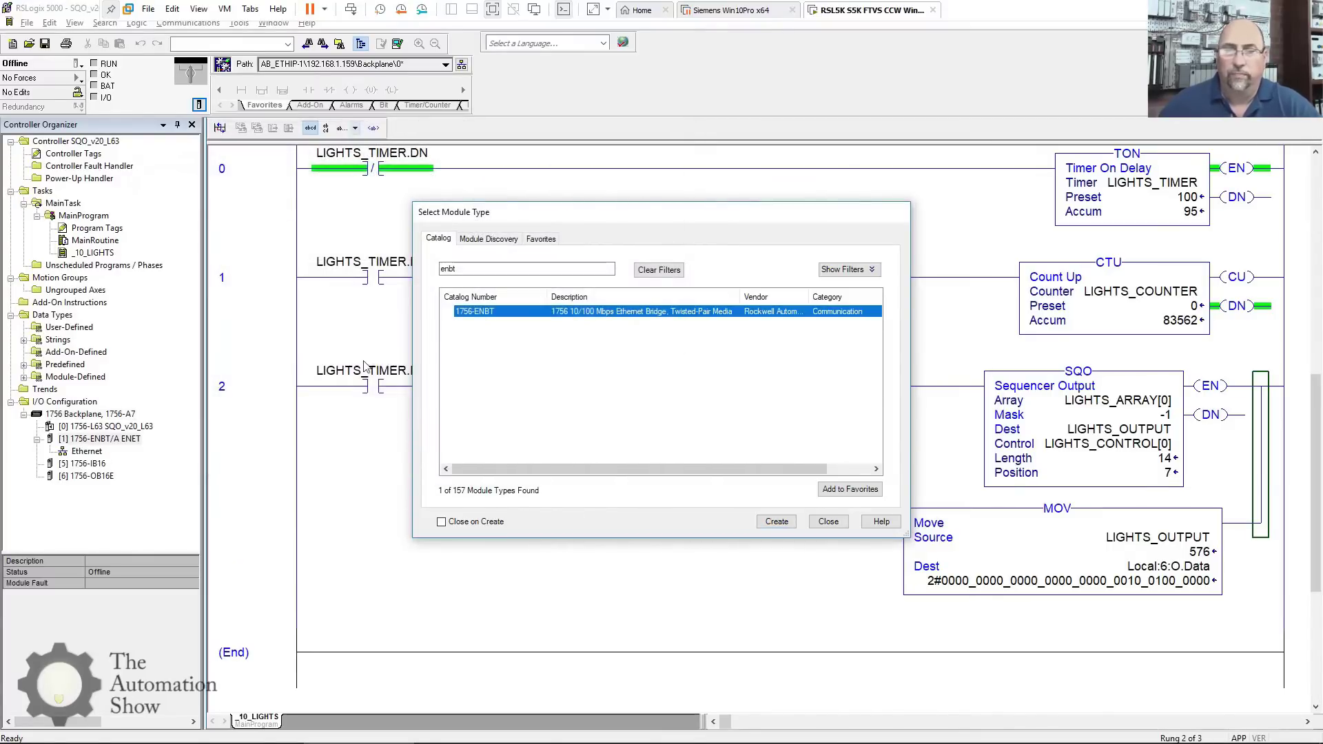
click(828, 521)
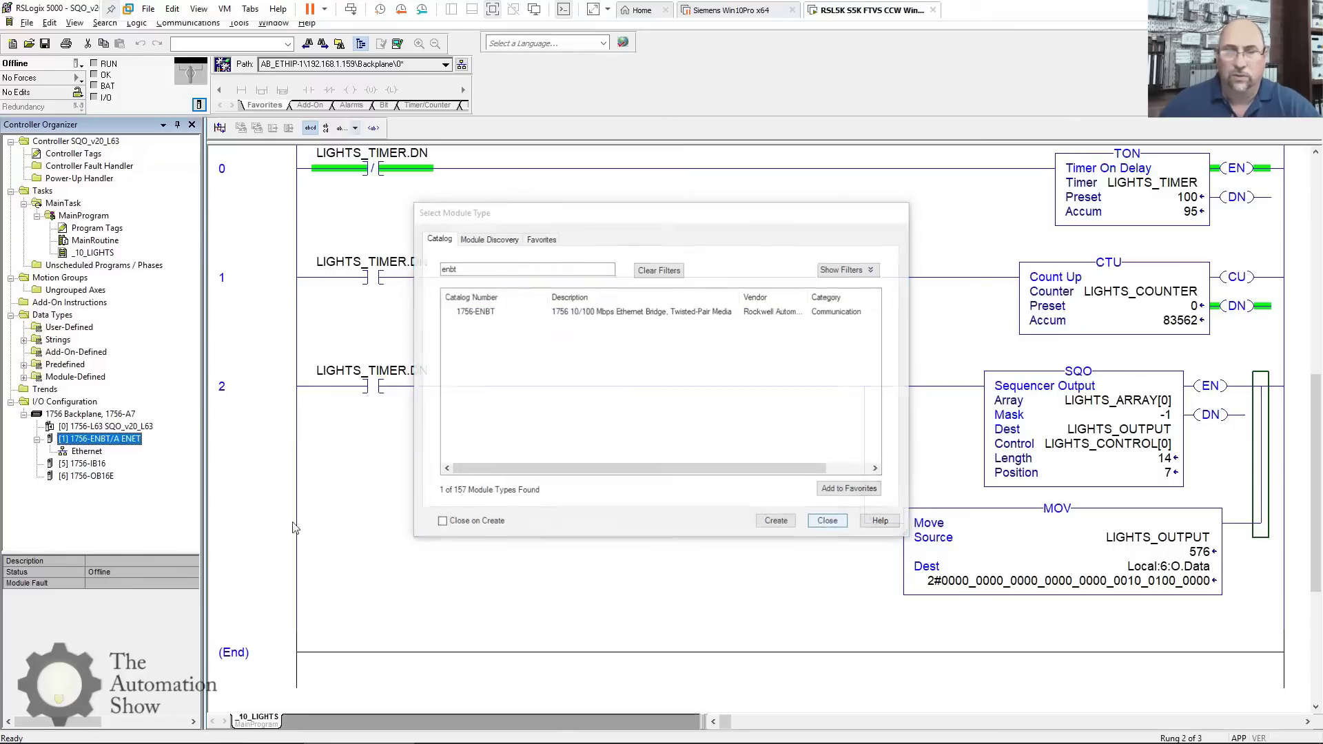
Search the catalog for 'aent' and create a 1734-AENT adapter on the Ethernet network
right_click(77, 452)
click(308, 457)
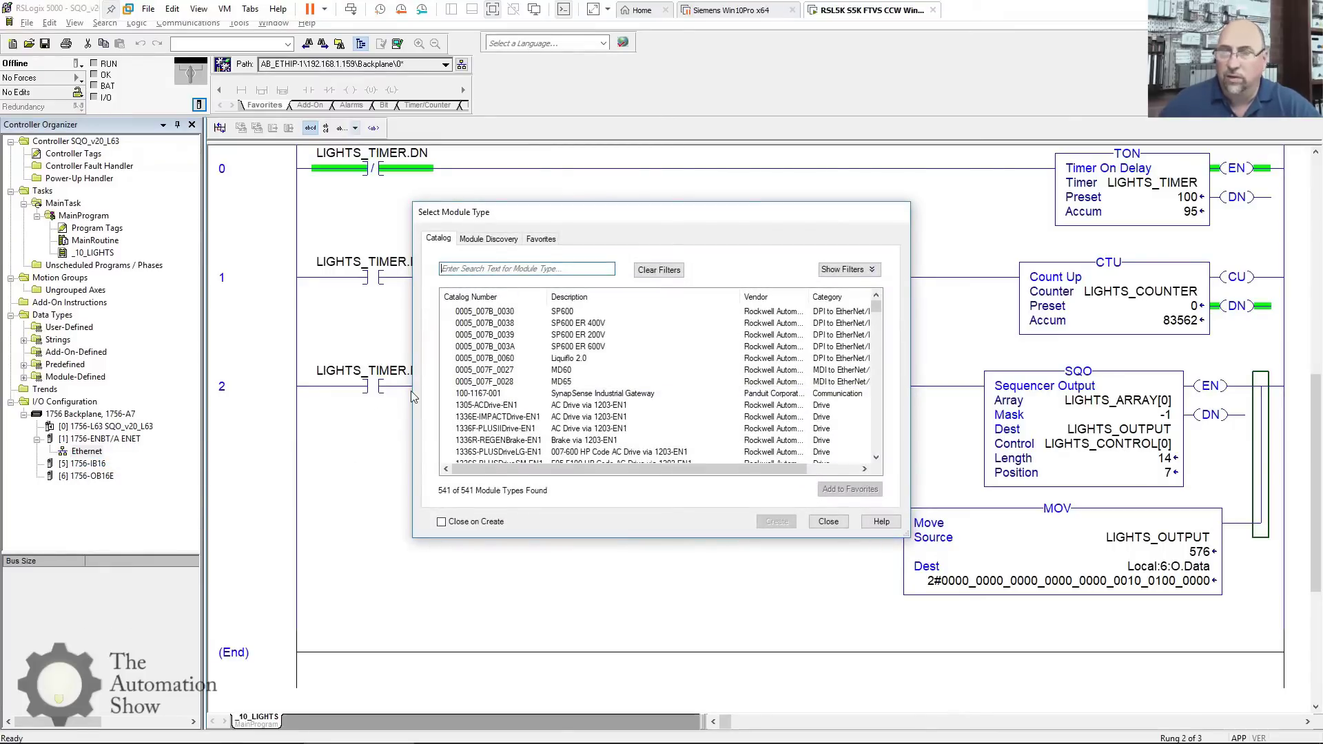
click(488, 273)
text(aent)
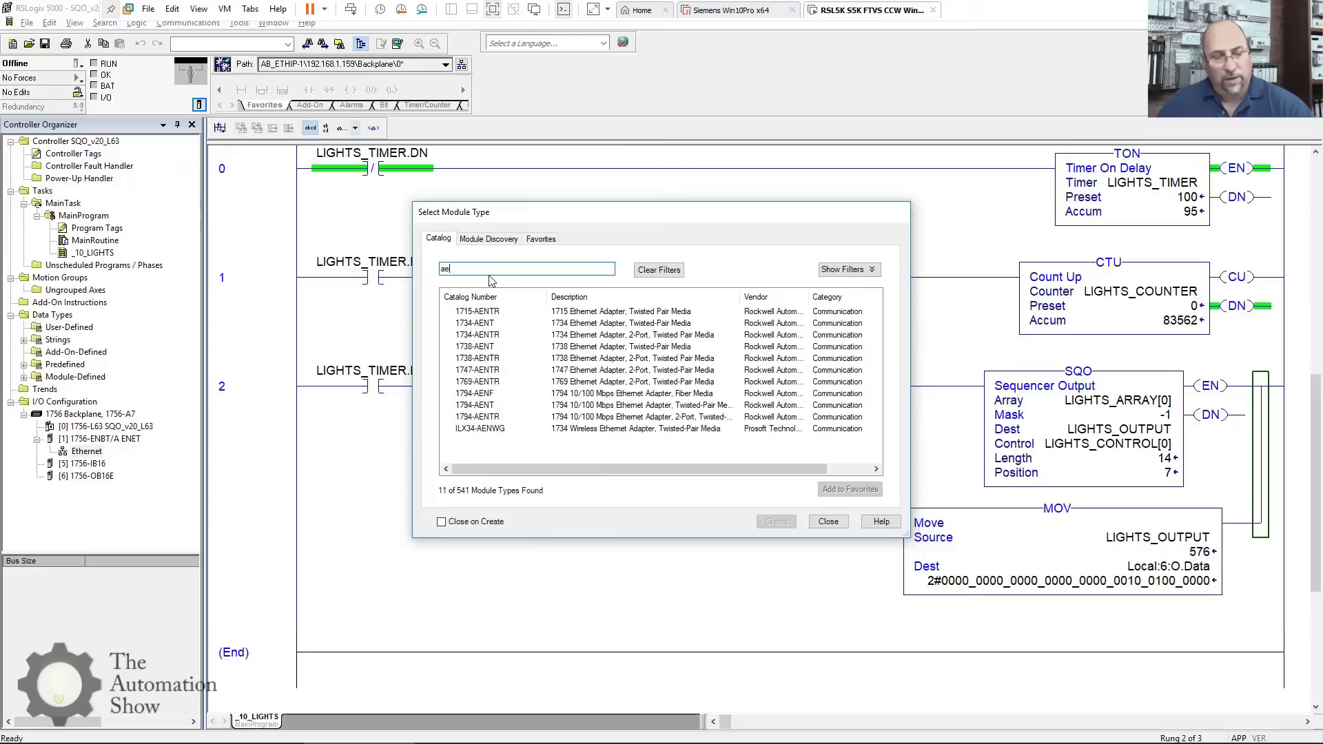
click(482, 323)
click(777, 522)
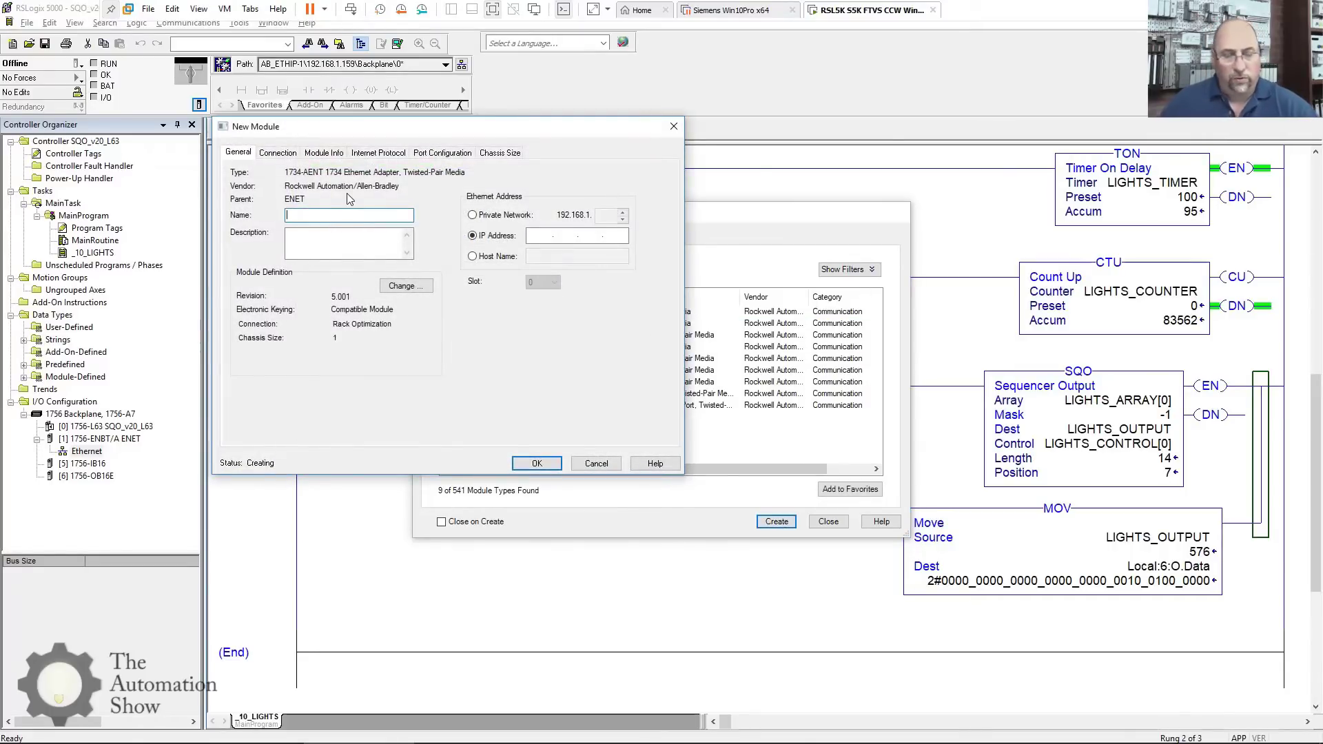
Name the adapter EPIO and give it private address 192.168.1.135
text(EPIO)
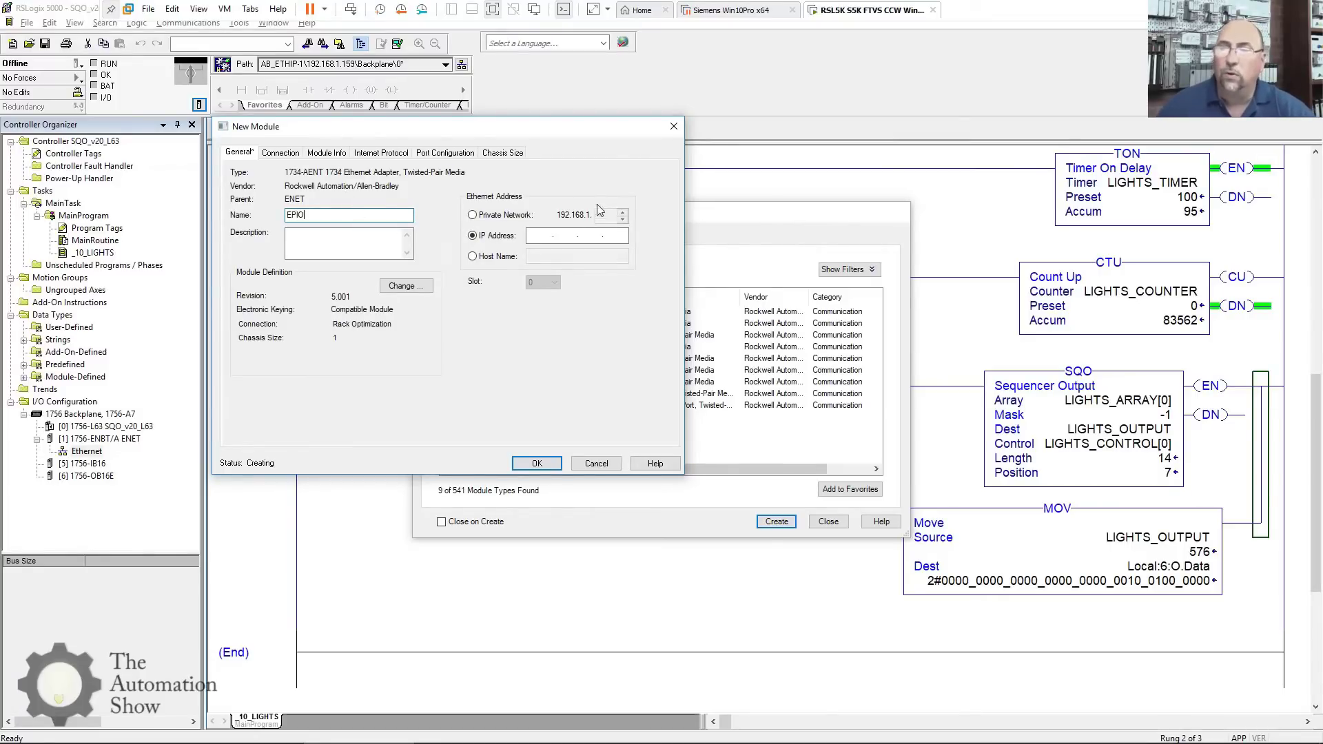
click(483, 217)
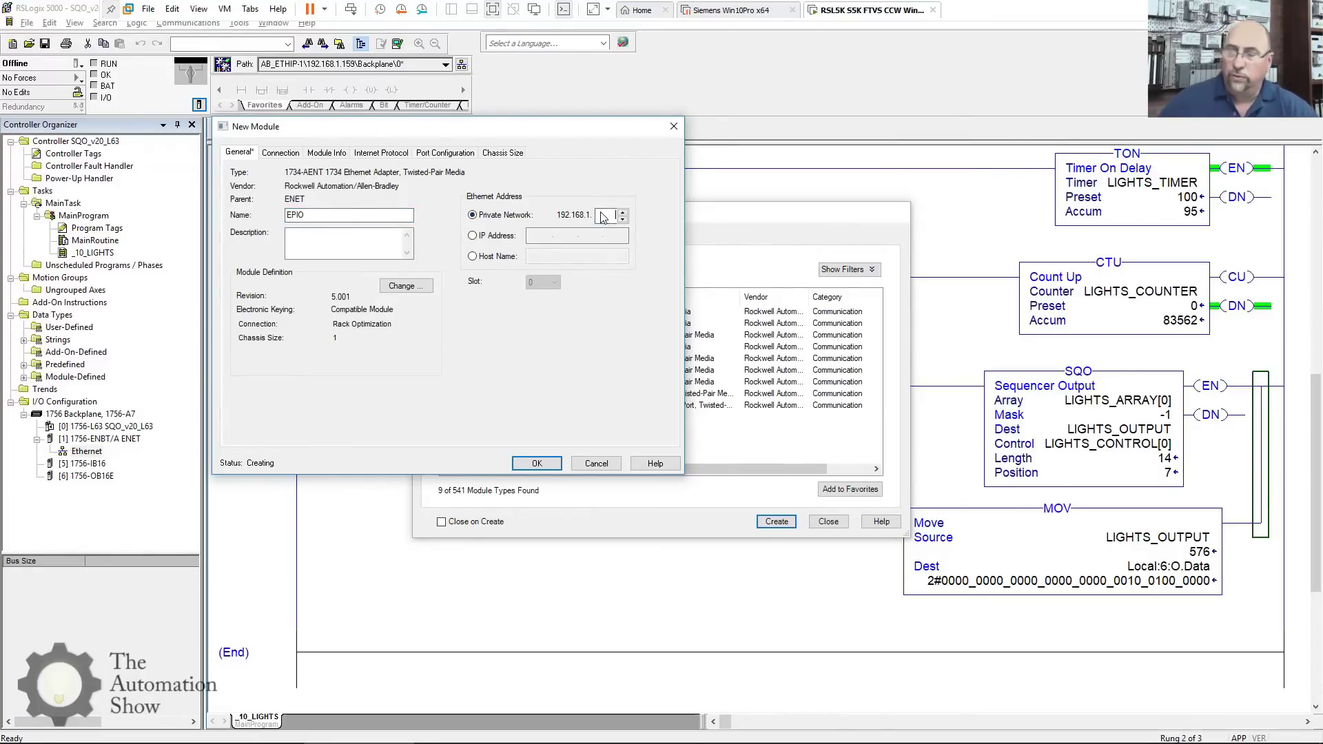
click(609, 215)
text(135)
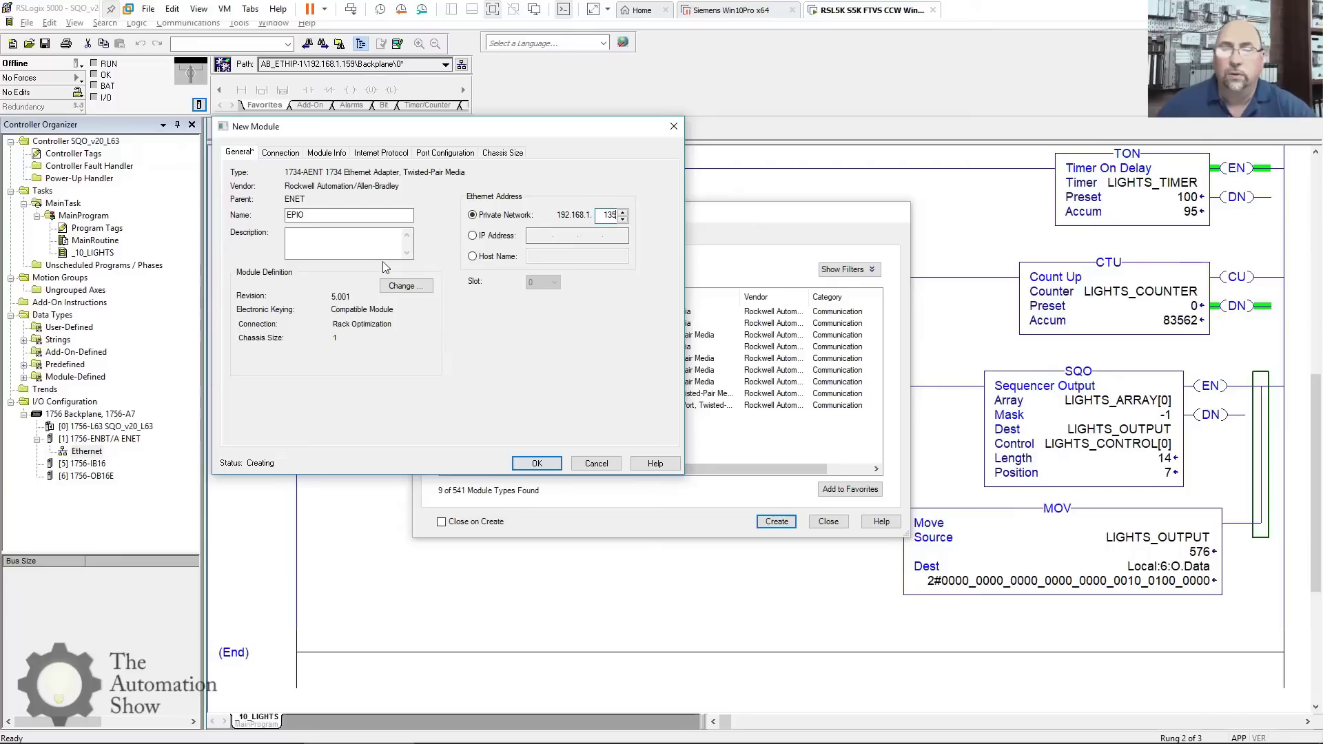
Set the EPIO module definition to series A, revision 3, and finish creating it
click(405, 286)
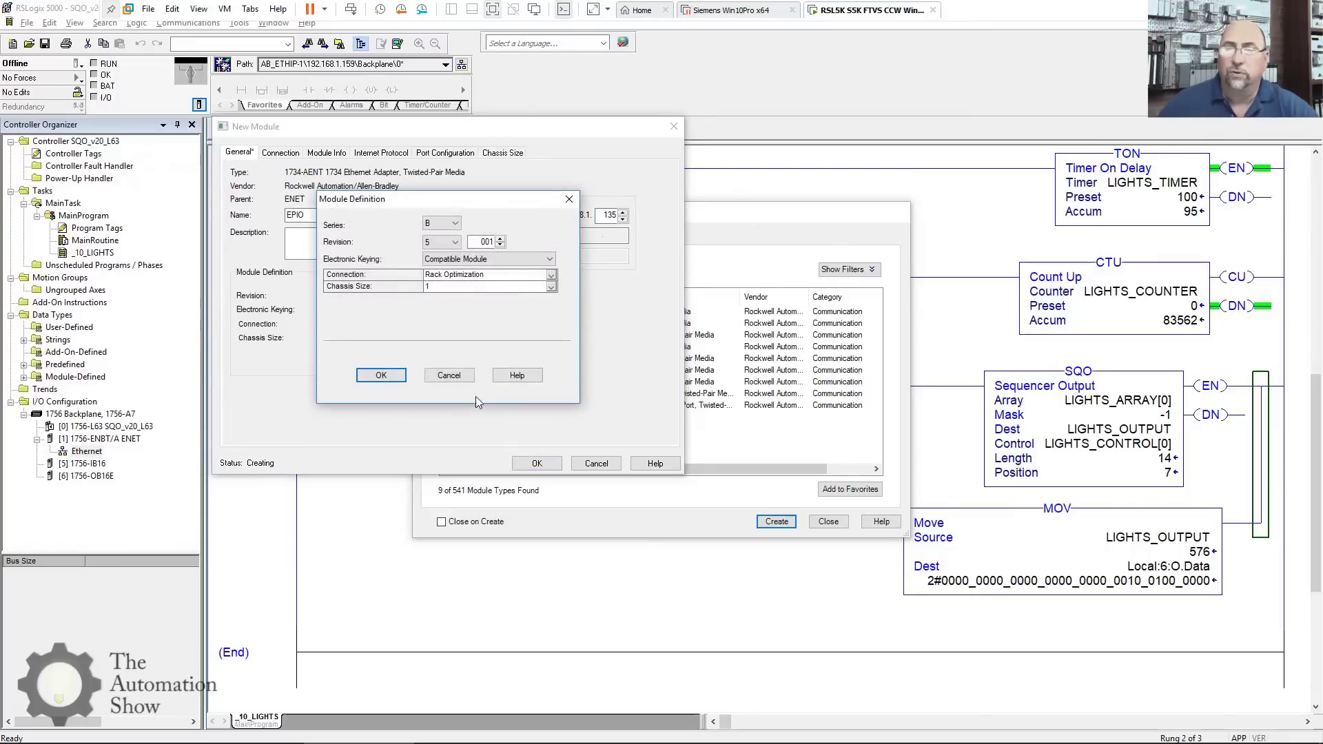
click(440, 242)
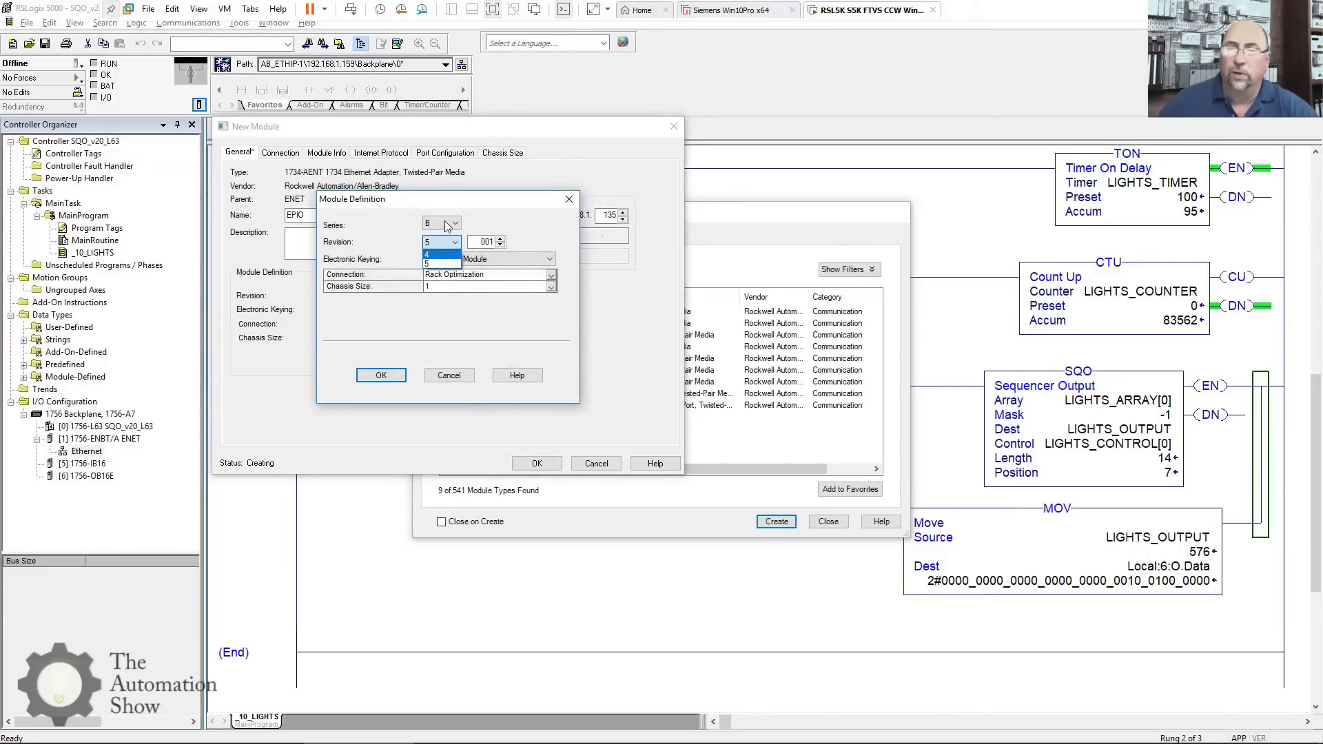
click(447, 224)
click(436, 232)
click(443, 242)
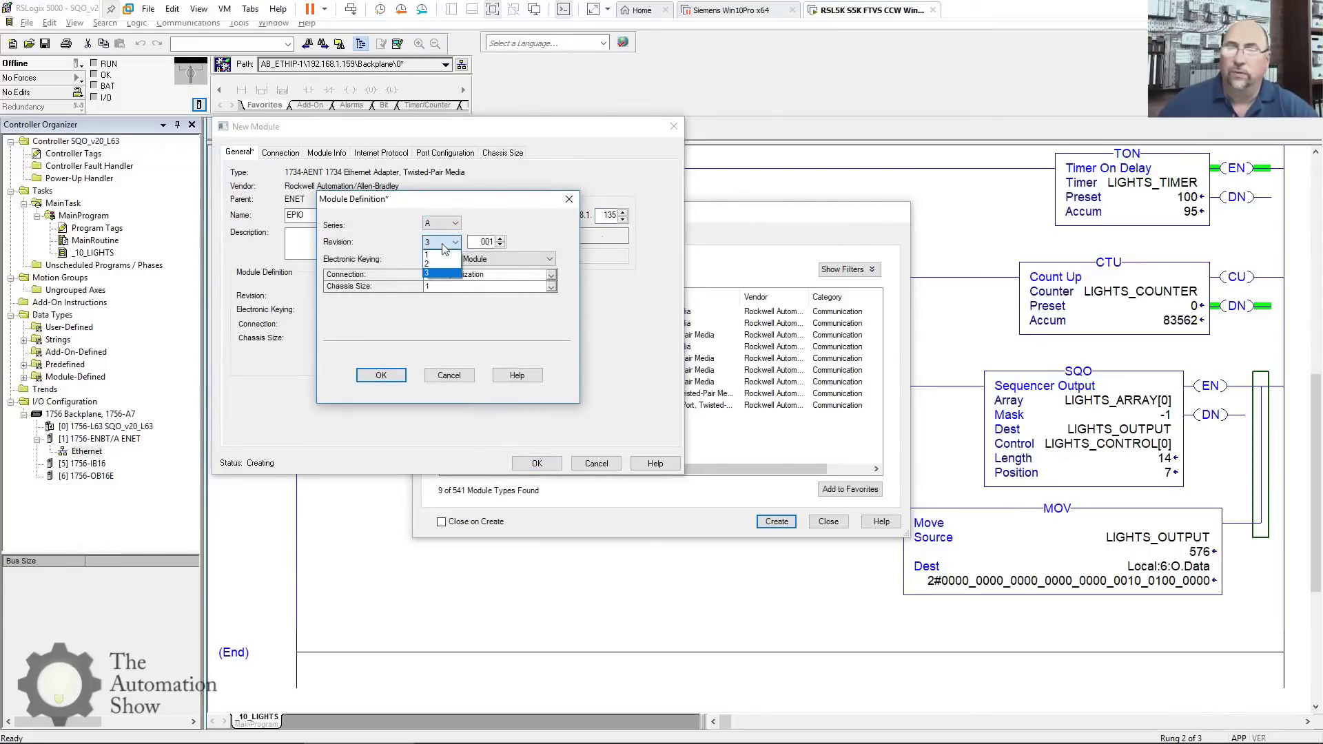
click(443, 246)
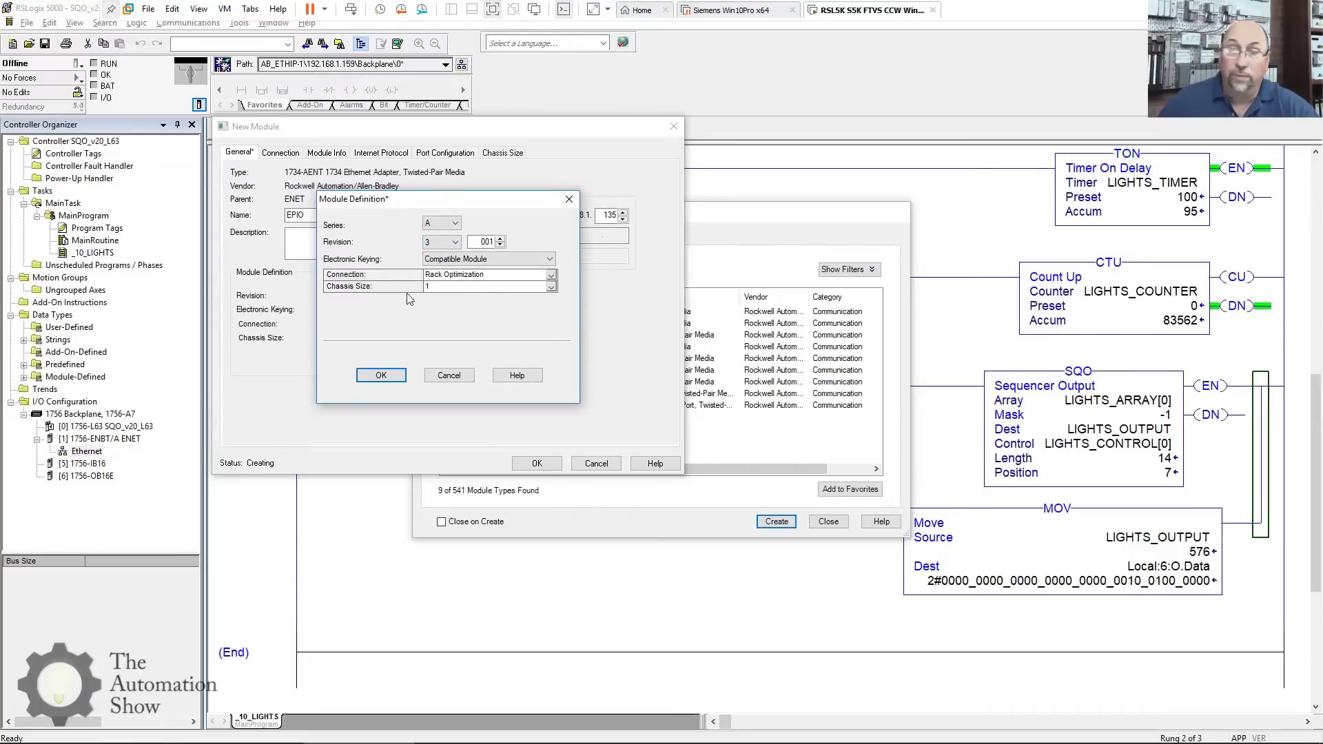
click(381, 376)
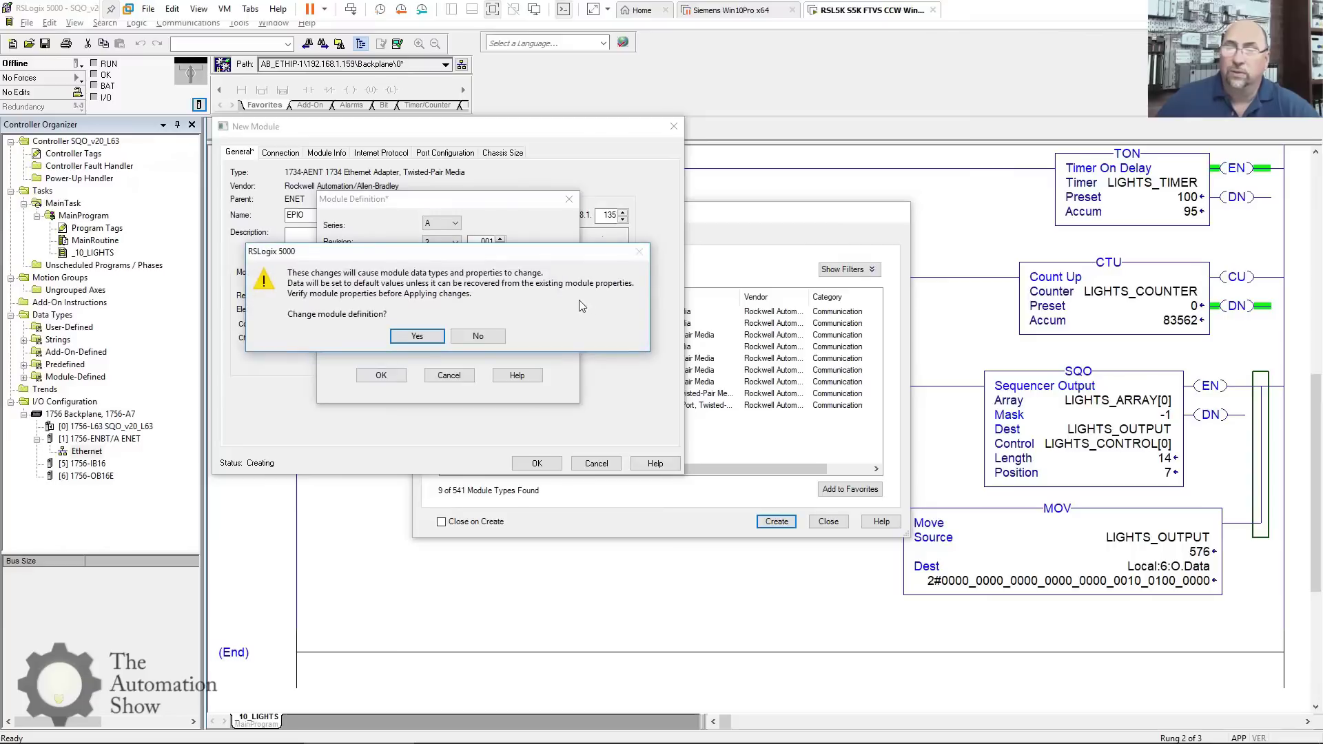
click(417, 335)
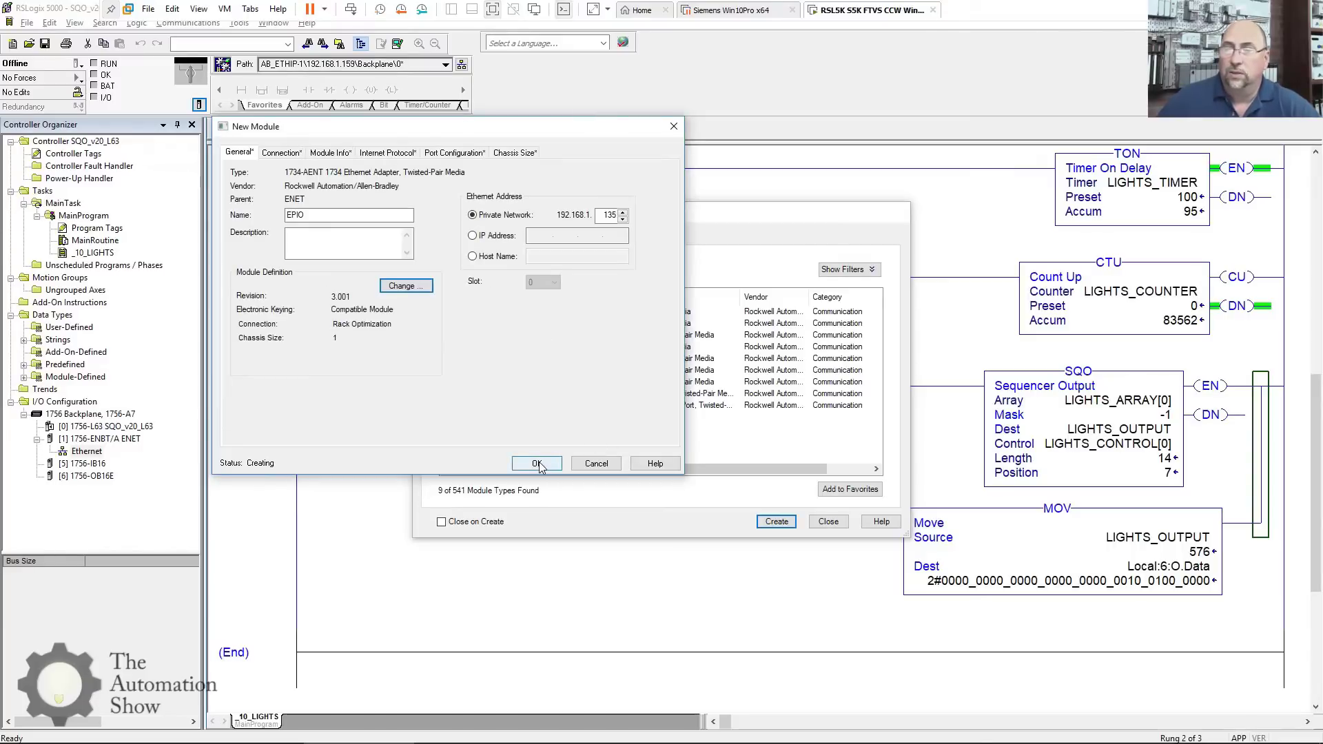
click(541, 463)
Set the EPIO adapter's chassis size to 3 in its module properties and apply
click(823, 523)
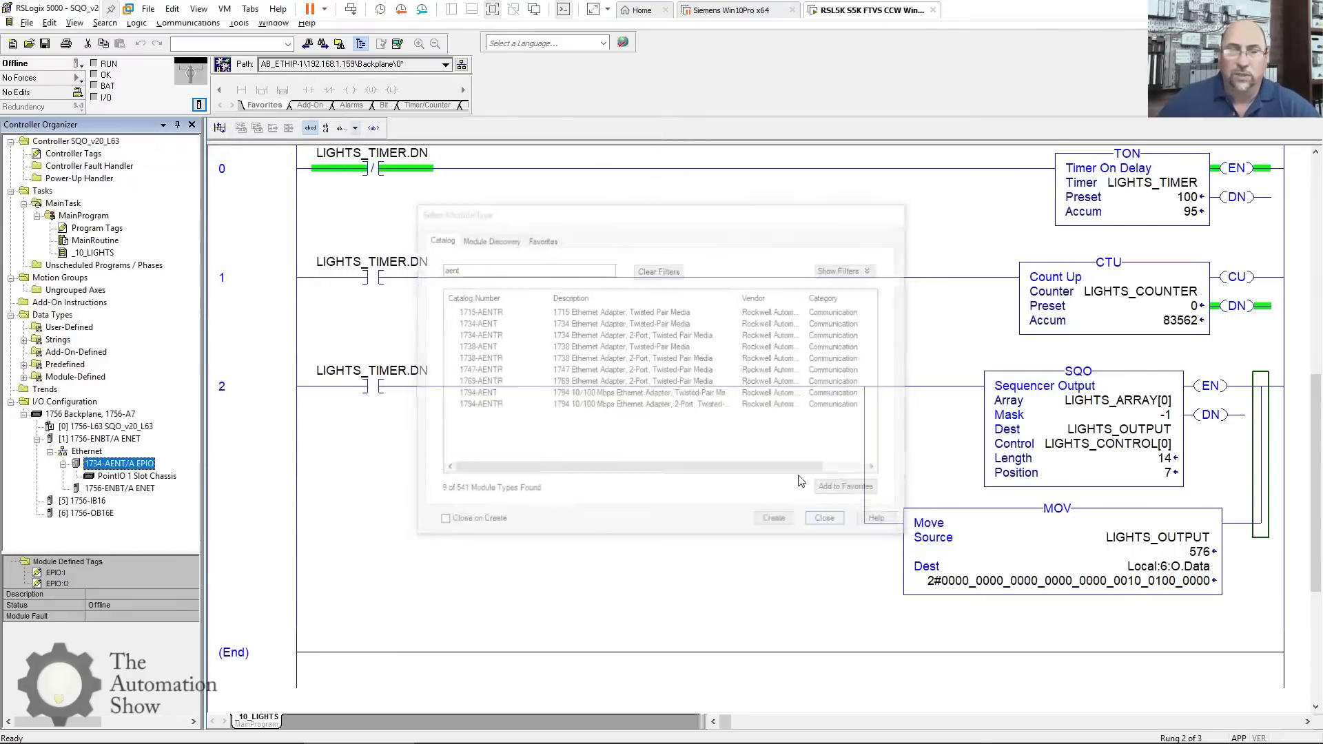
right_click(156, 476)
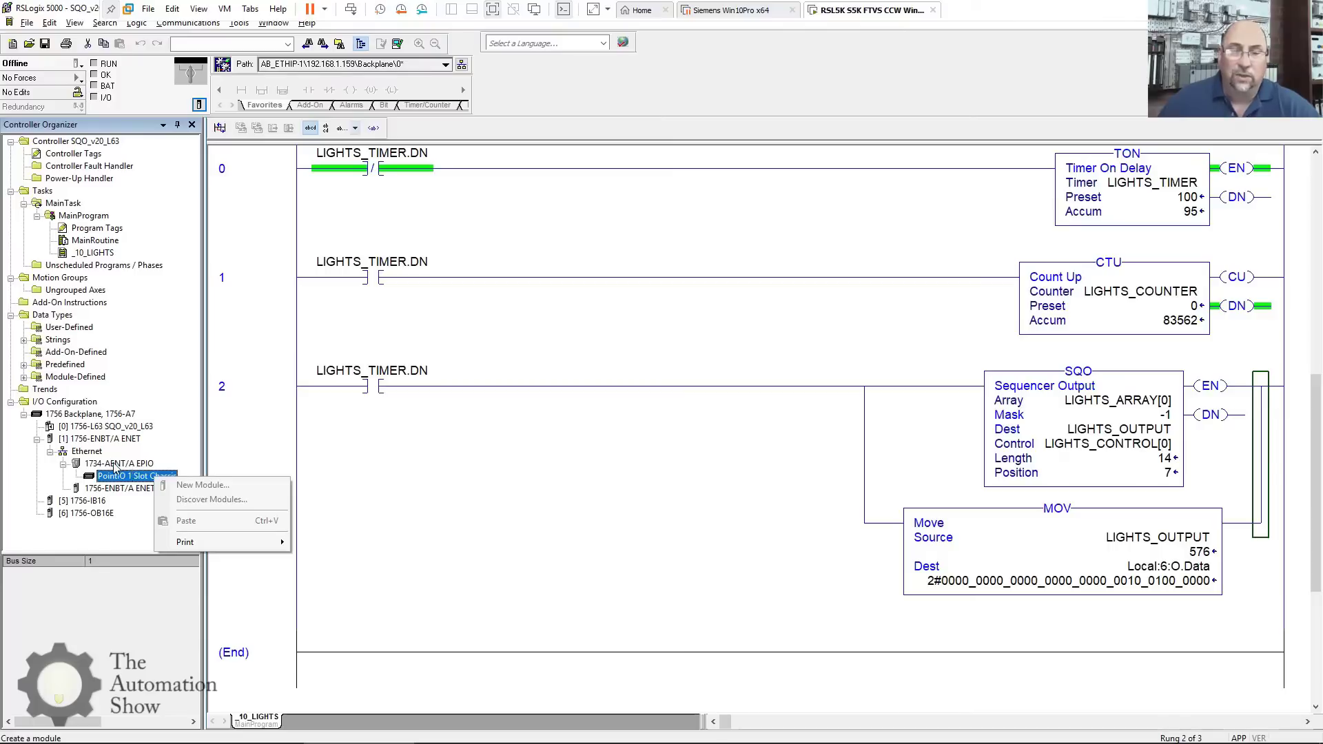
right_click(102, 440)
right_click(95, 463)
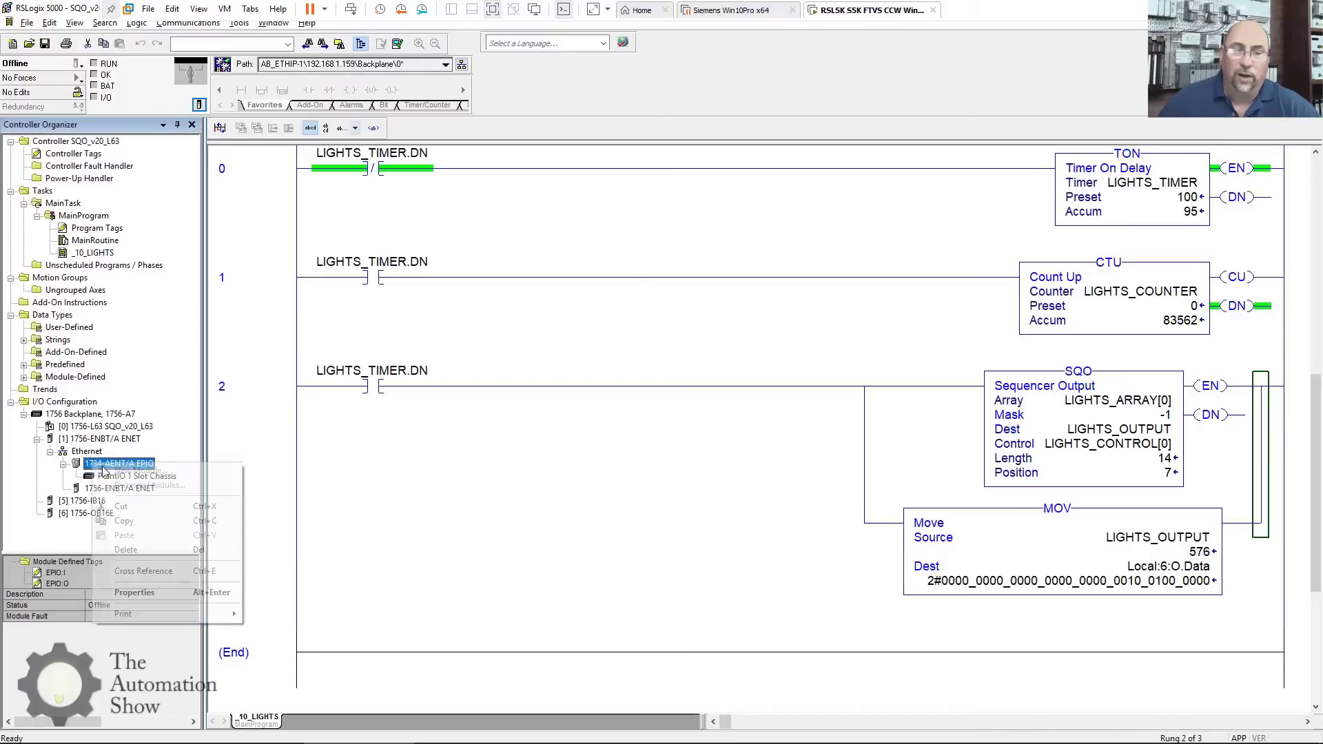
click(158, 594)
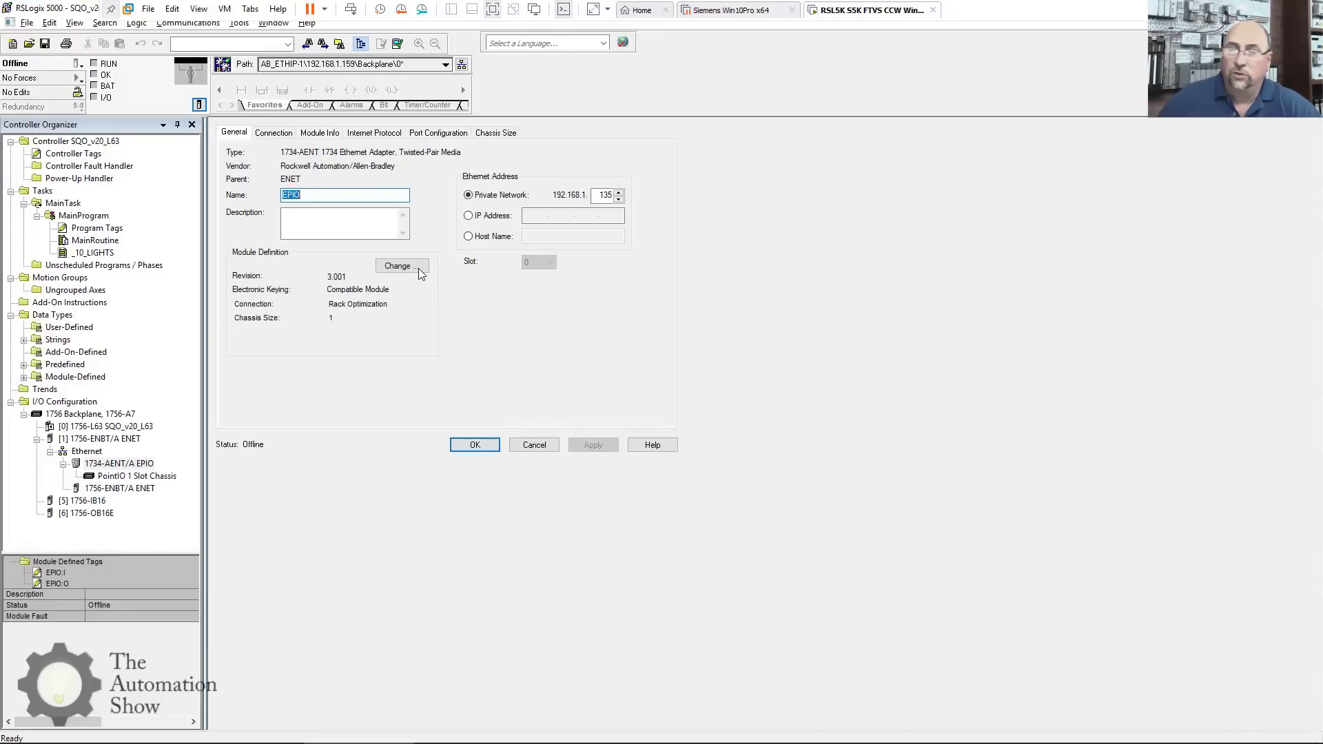
click(416, 268)
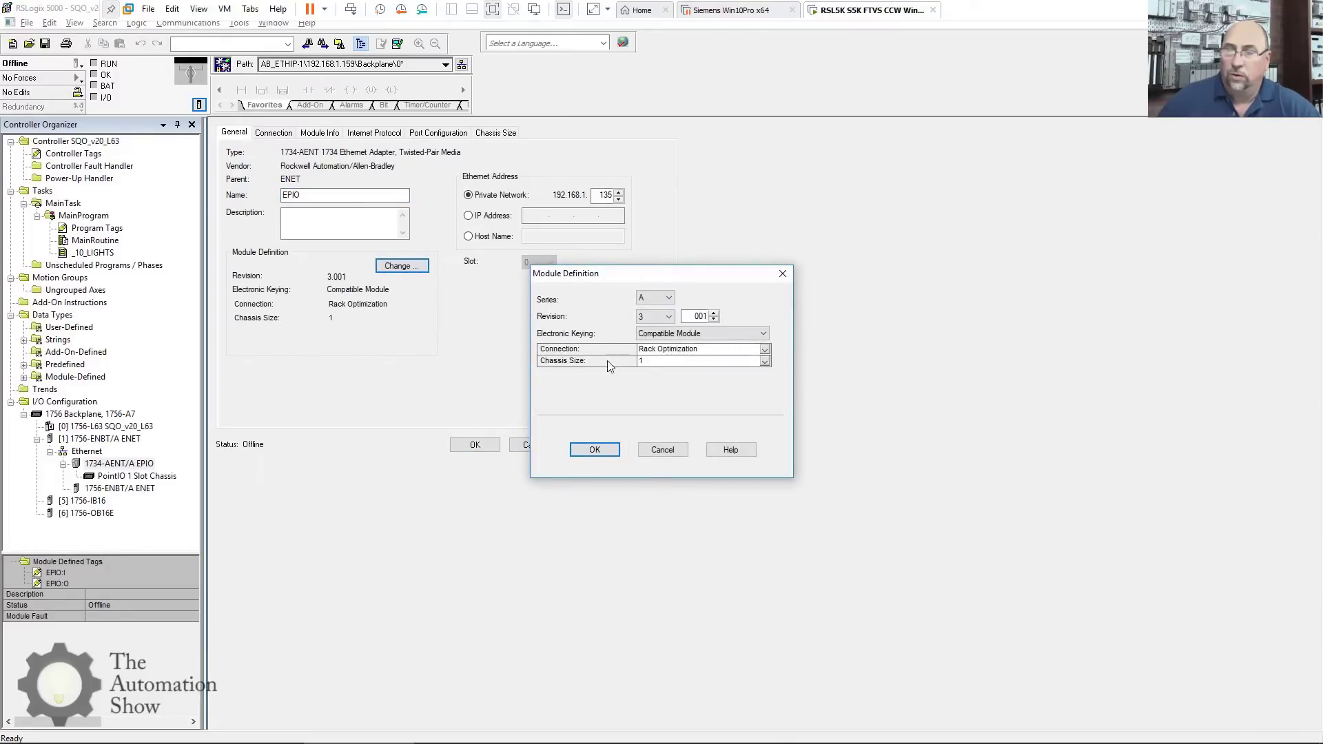
click(673, 363)
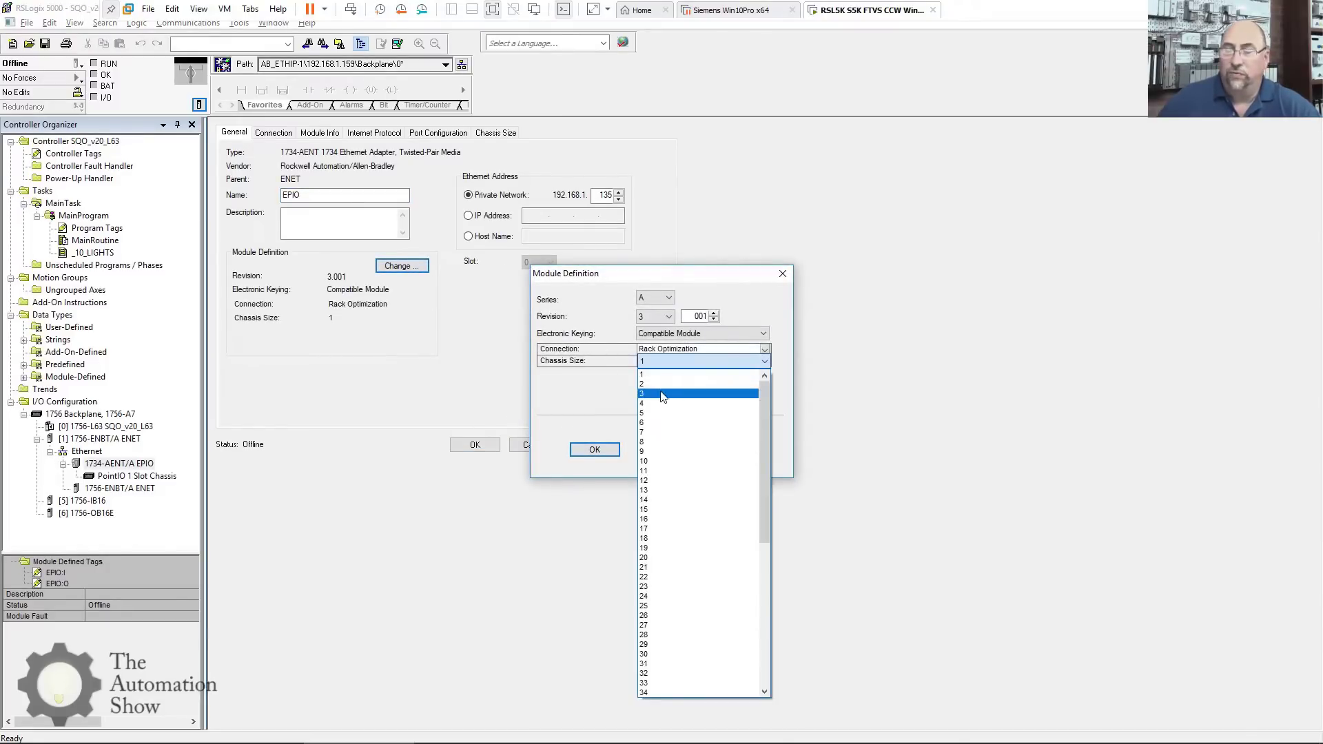
click(660, 390)
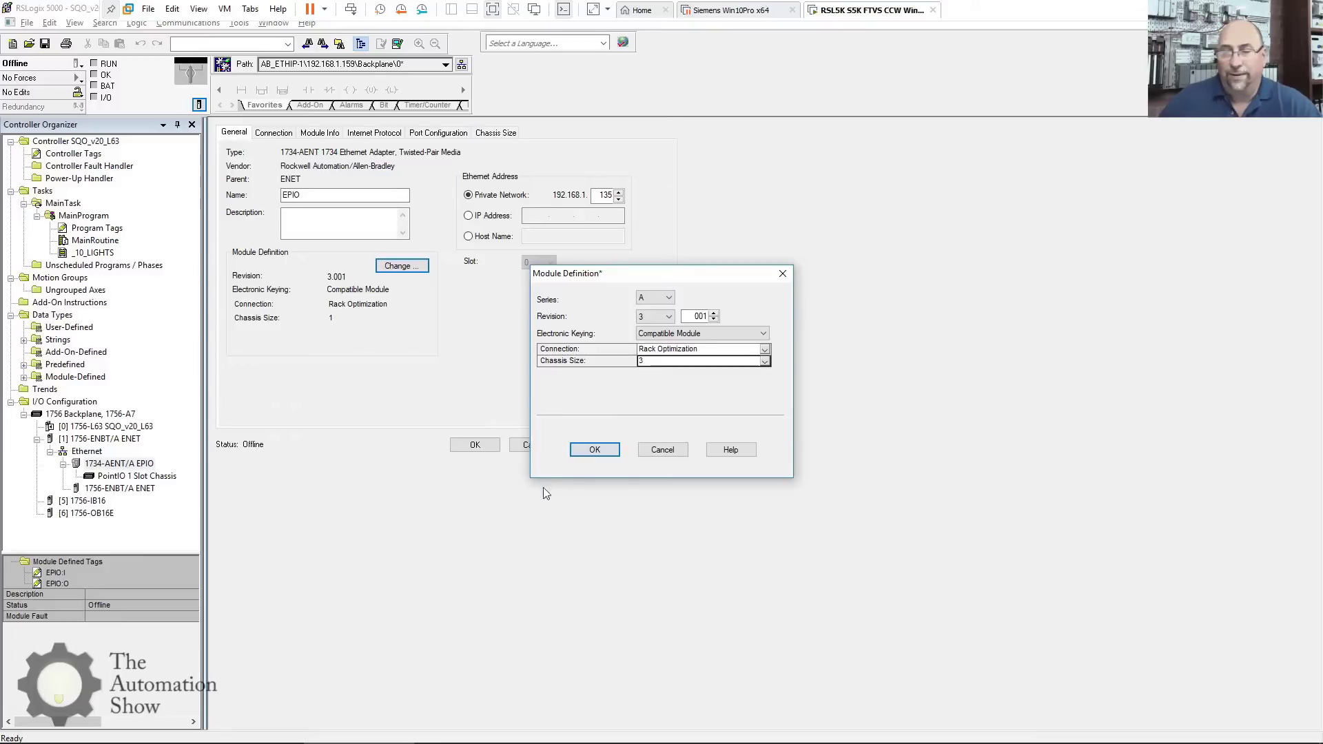
click(590, 453)
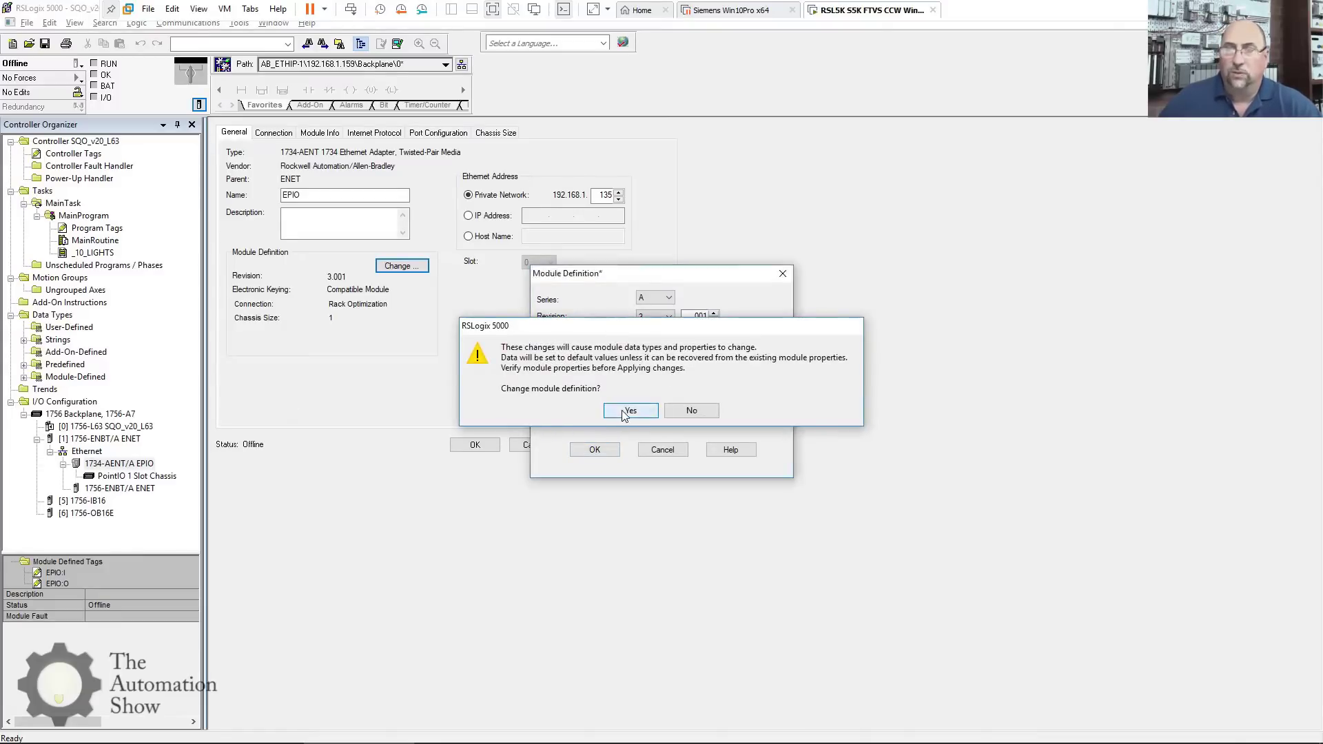
click(629, 411)
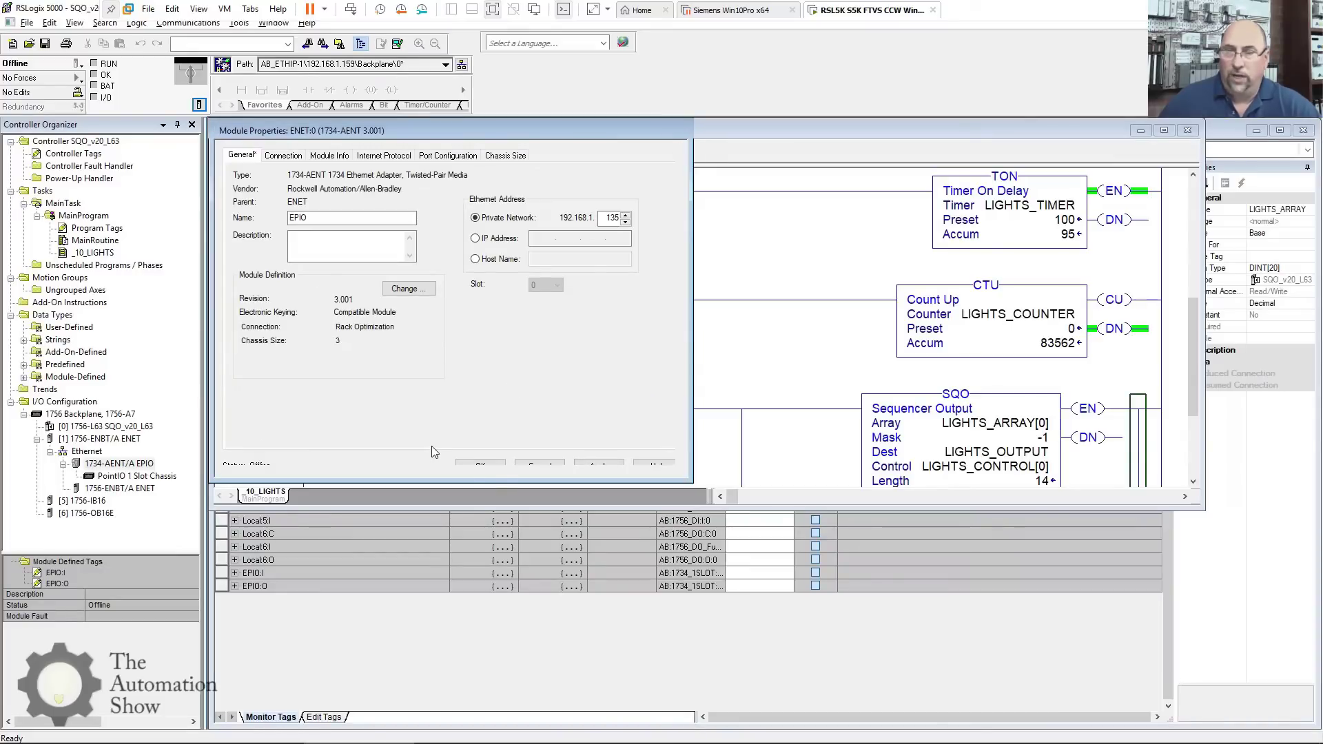
click(482, 465)
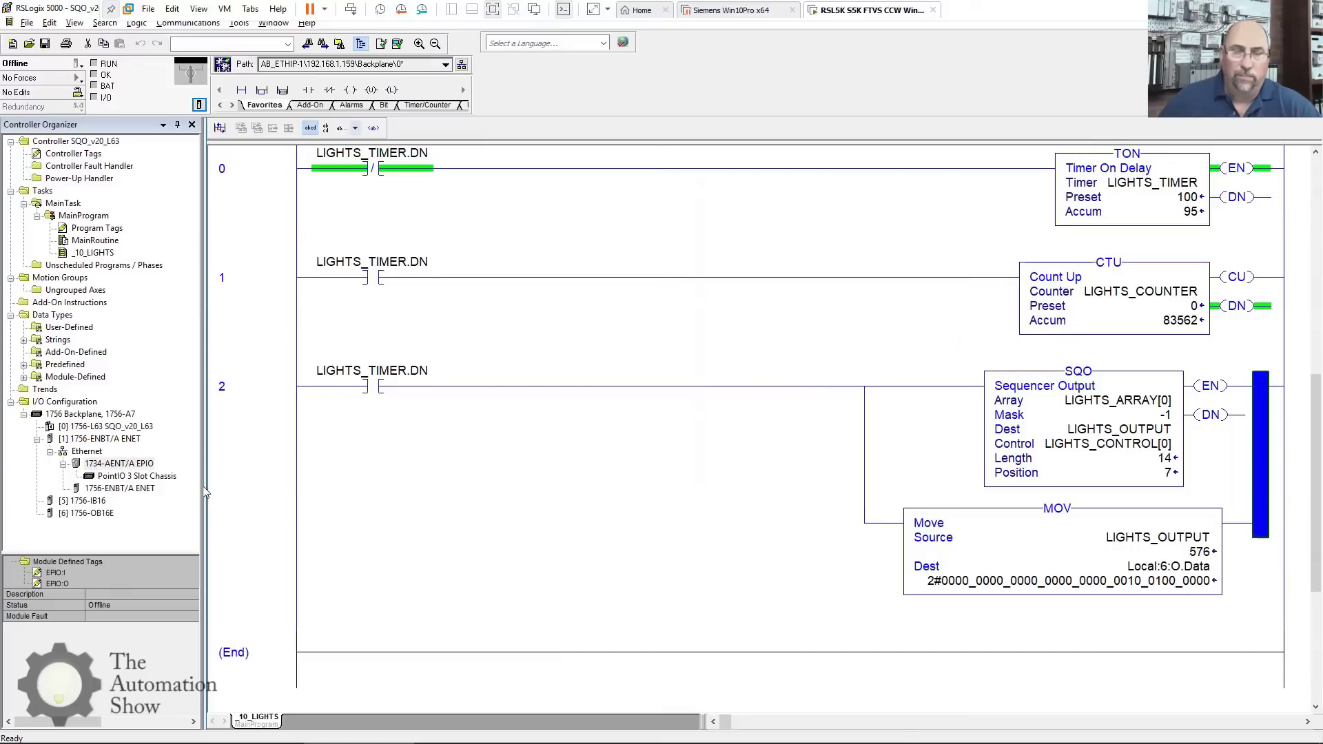
Add a 1734-IB4 input module in slot 1 under the EPIO adapter
right_click(134, 465)
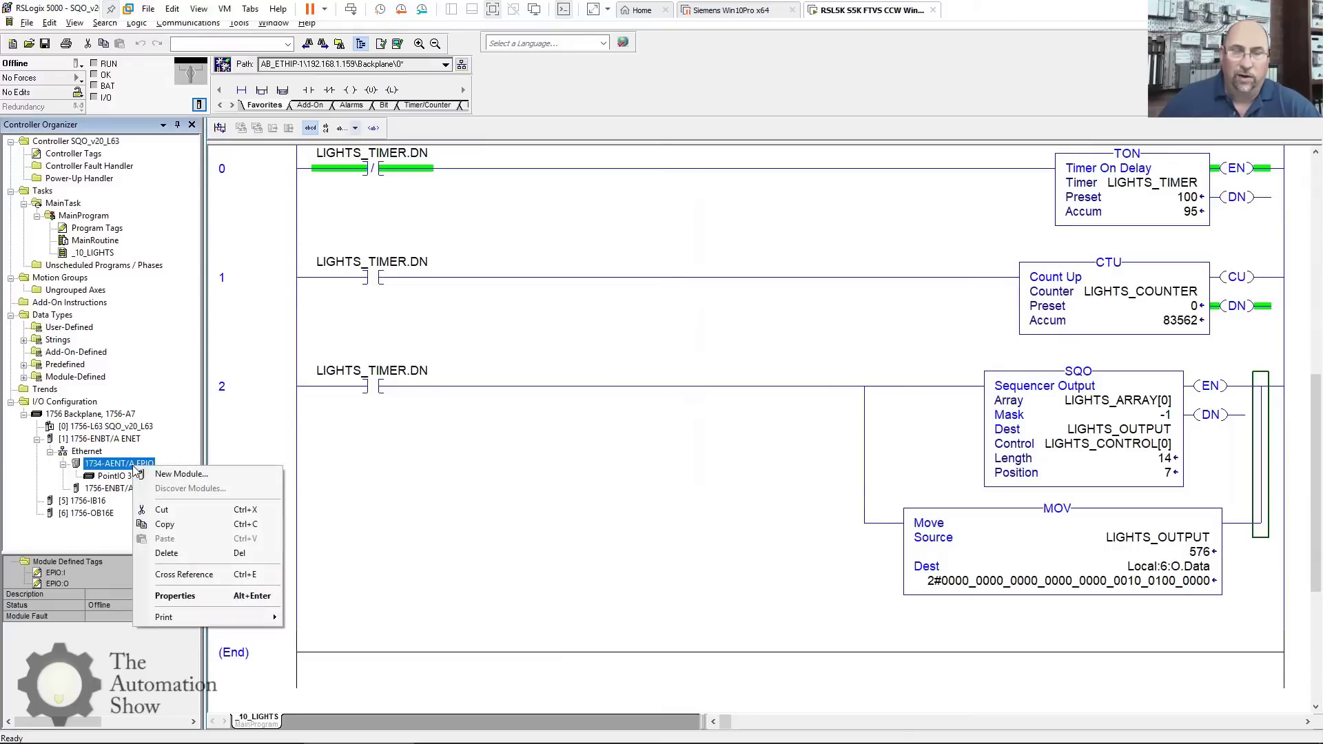
click(180, 474)
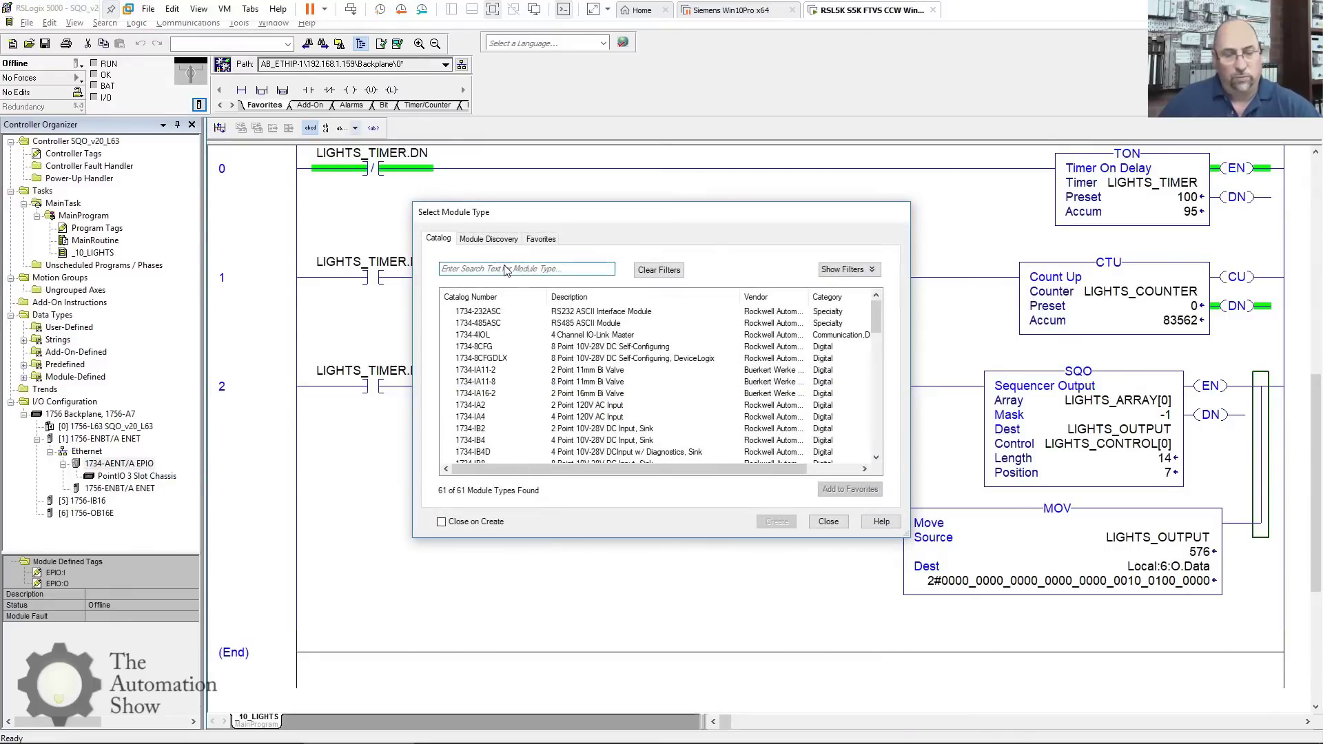
text(ib4)
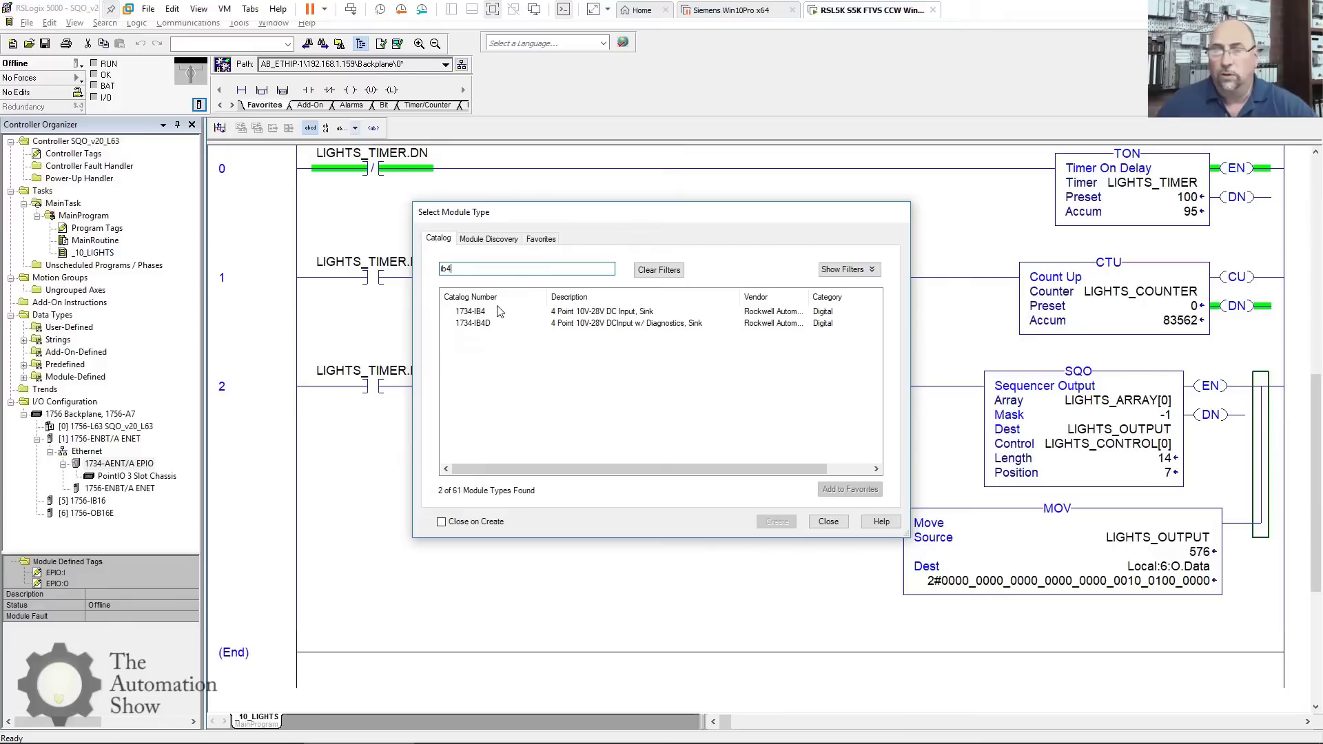
click(499, 311)
click(778, 525)
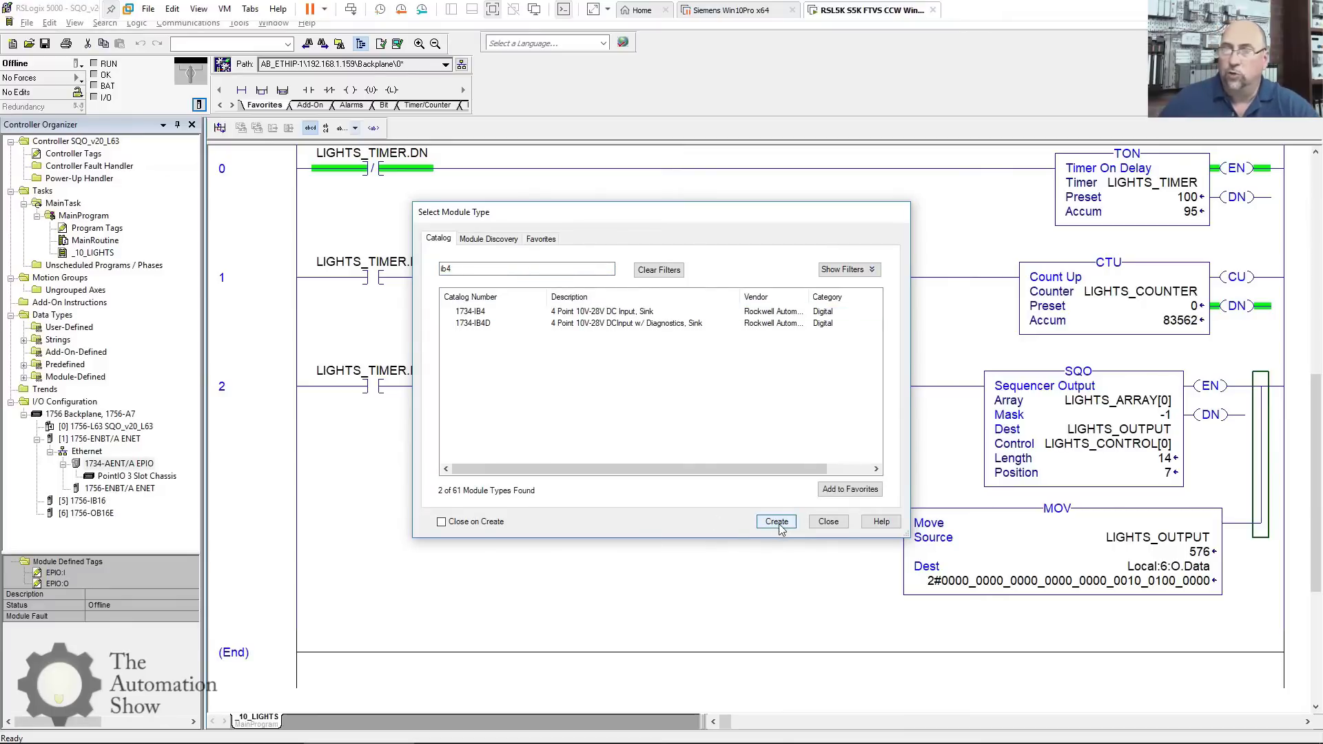
double_click(584, 312)
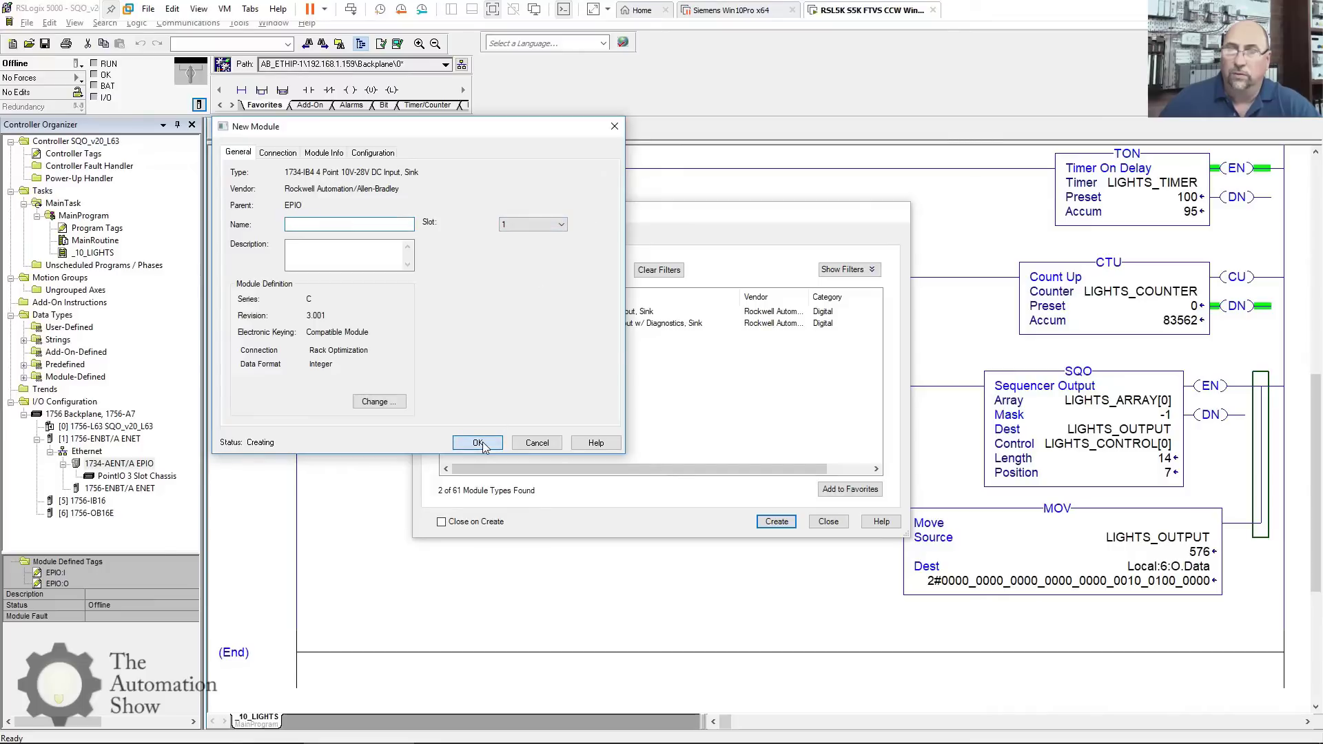
key(Return)
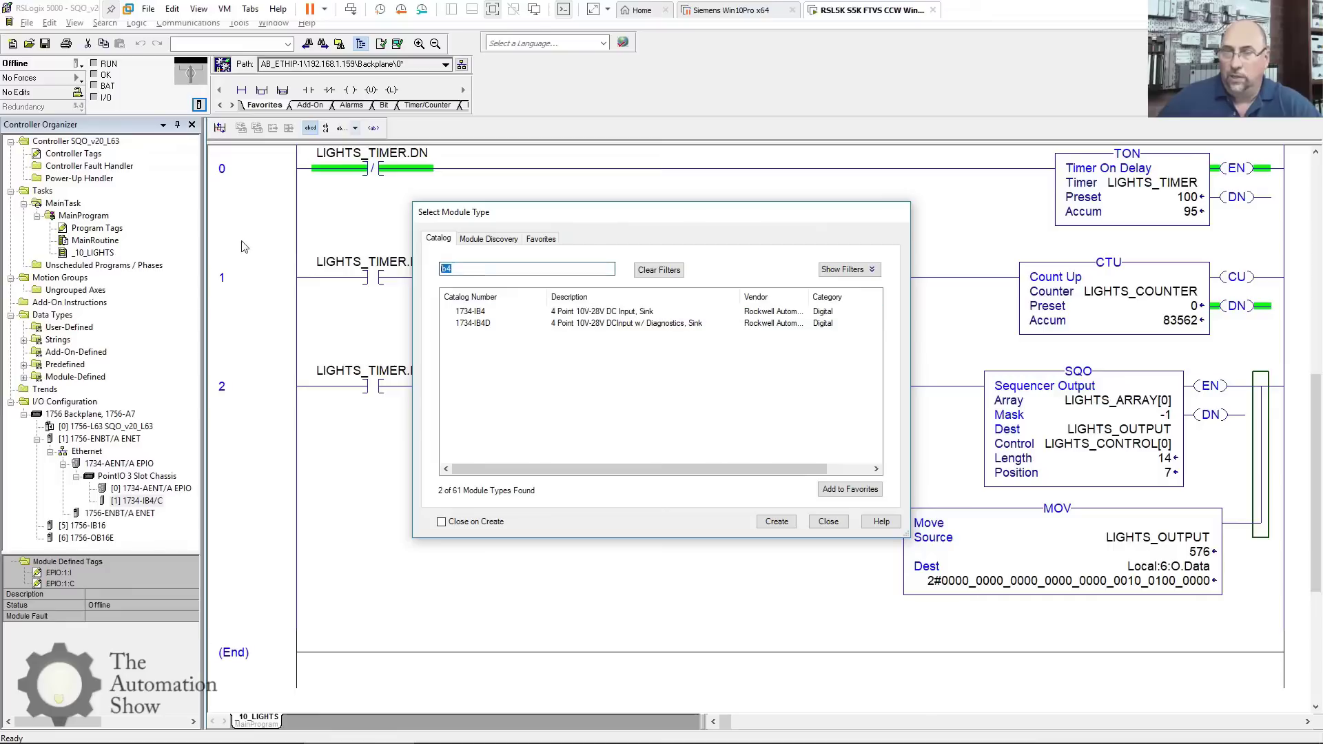
Add a 1734-OB4E output module in slot 2 and close the catalog
text(ob4e)
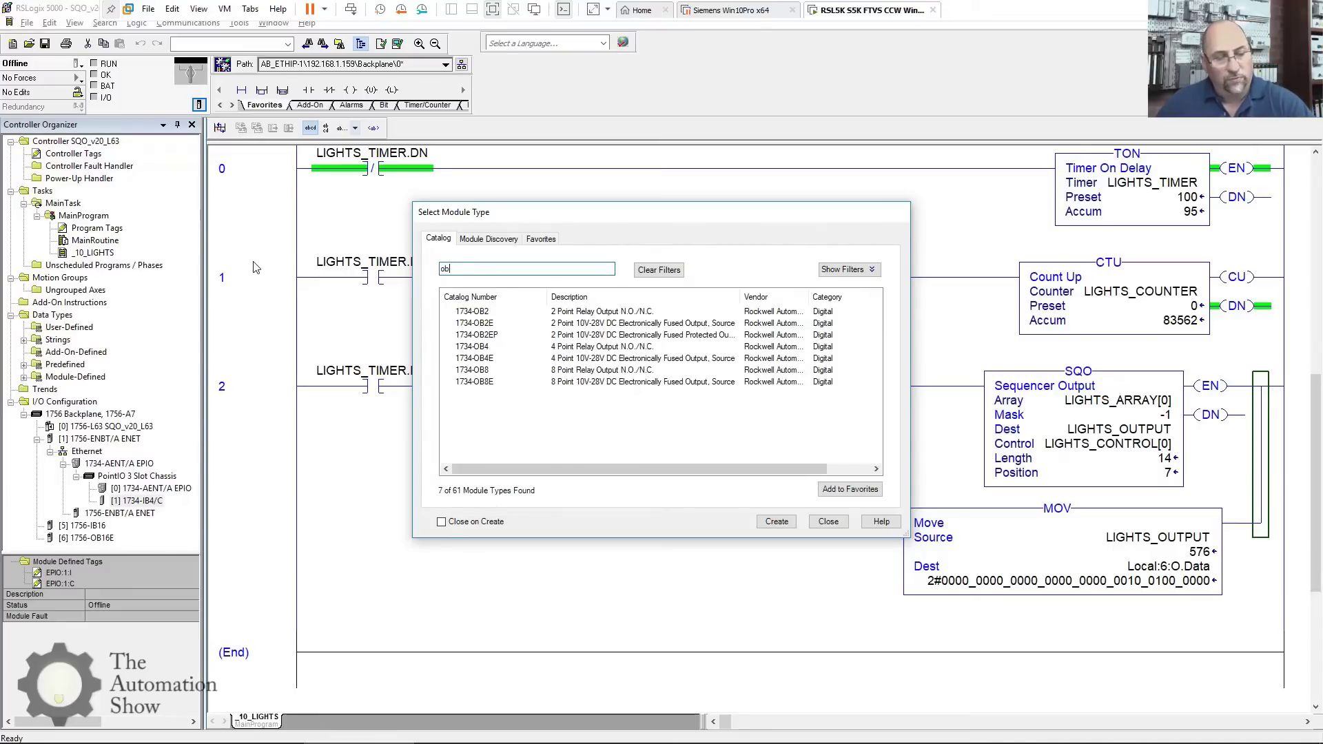
click(522, 316)
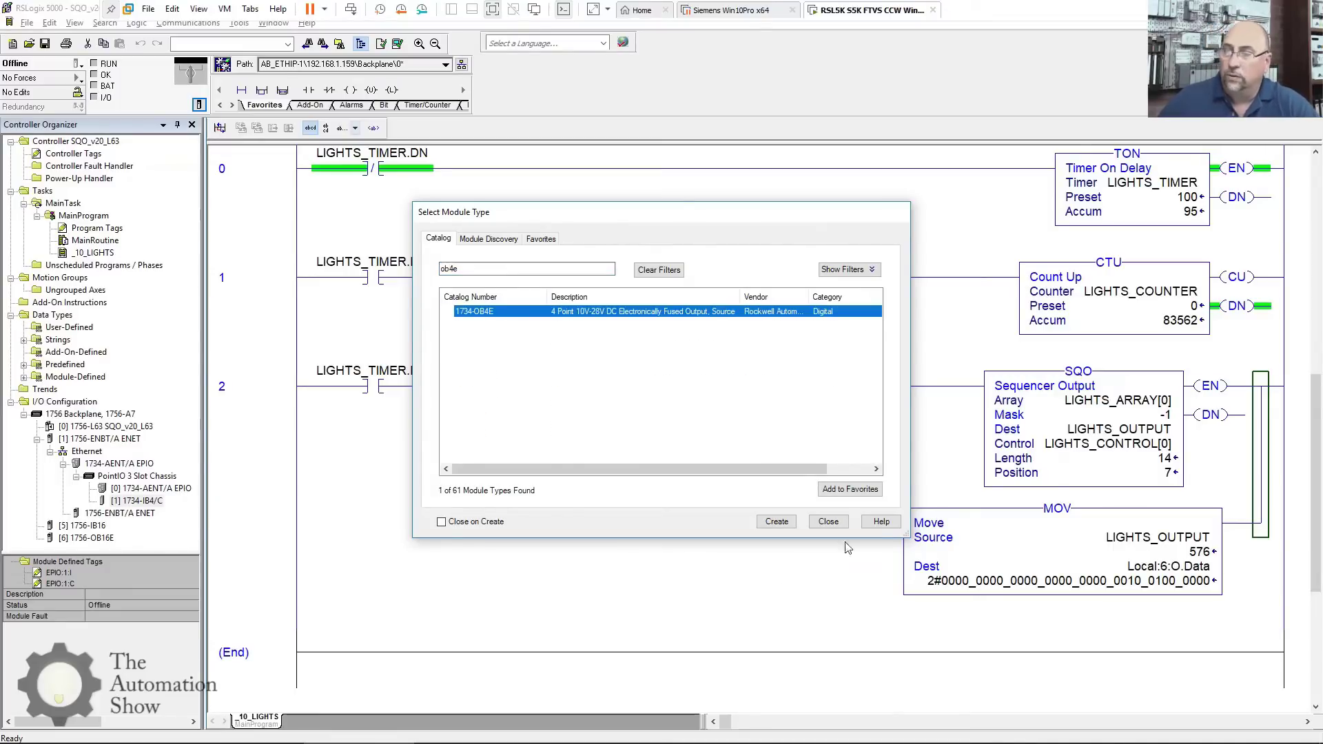
click(776, 522)
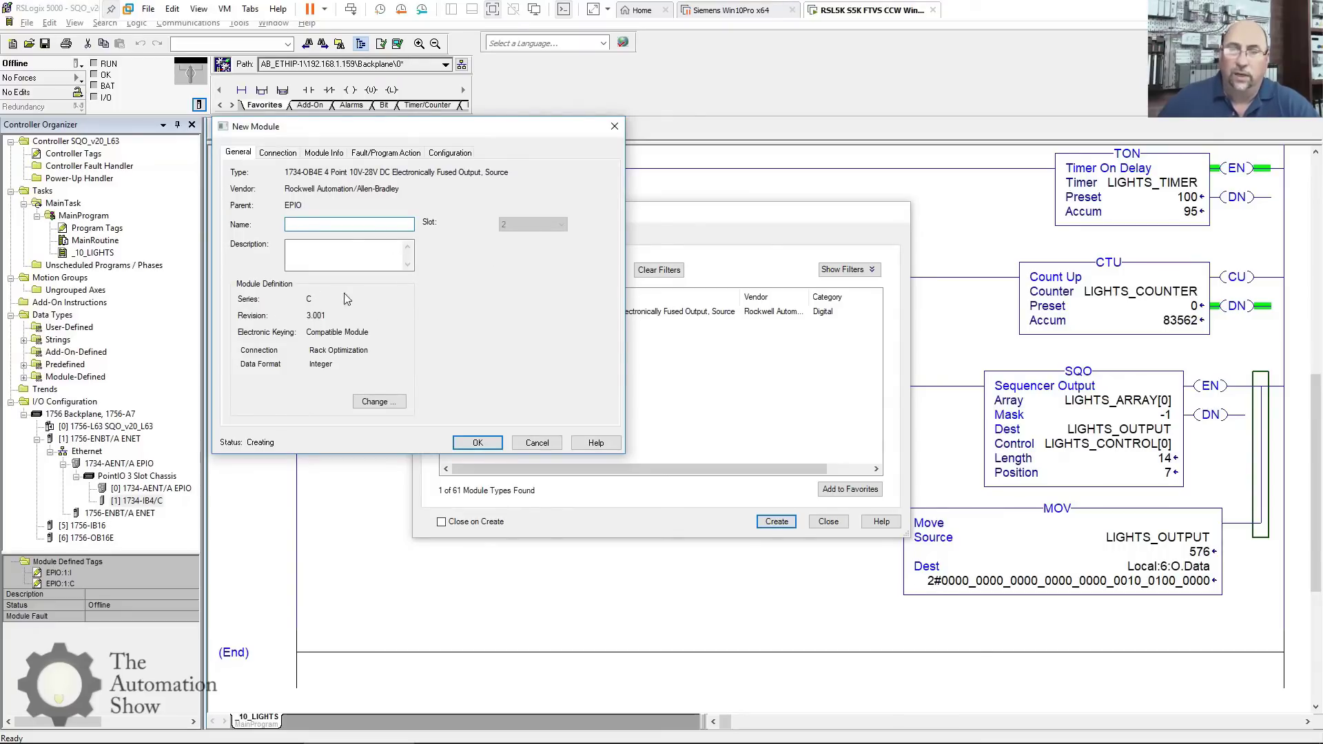
click(476, 443)
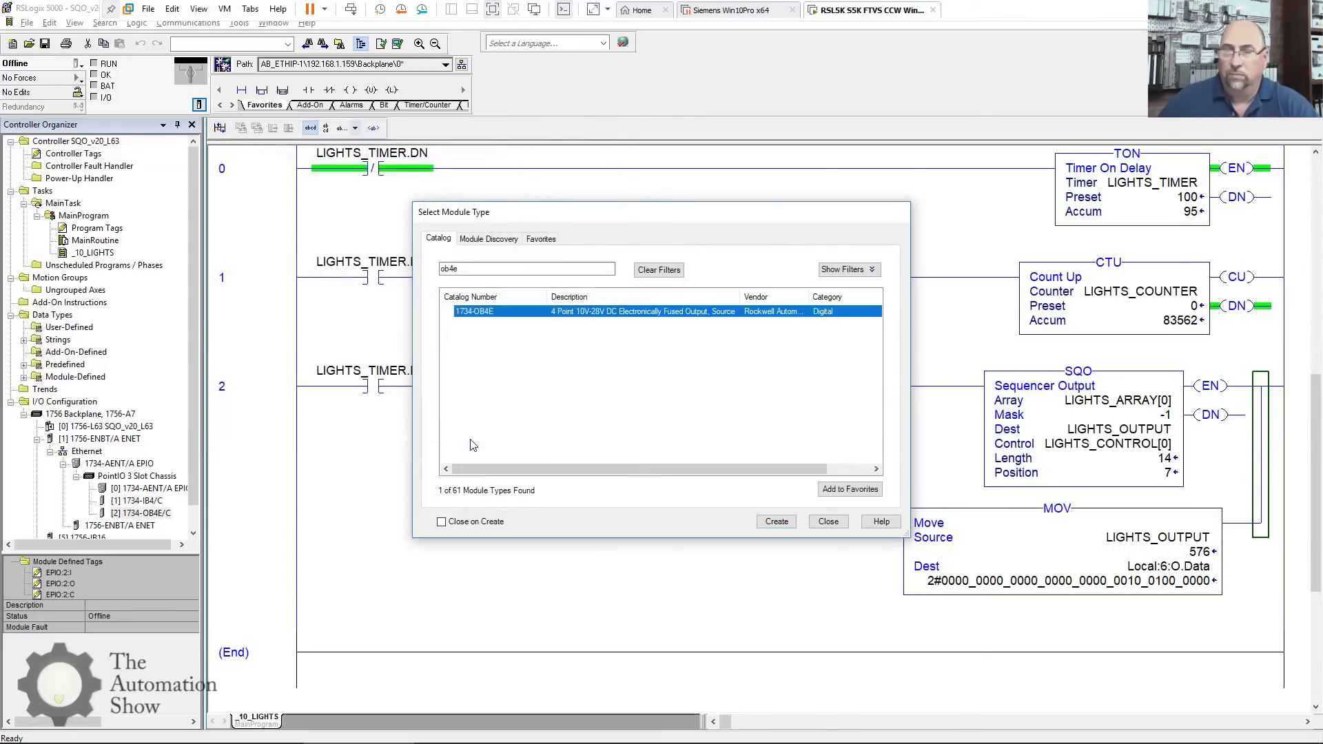
click(827, 522)
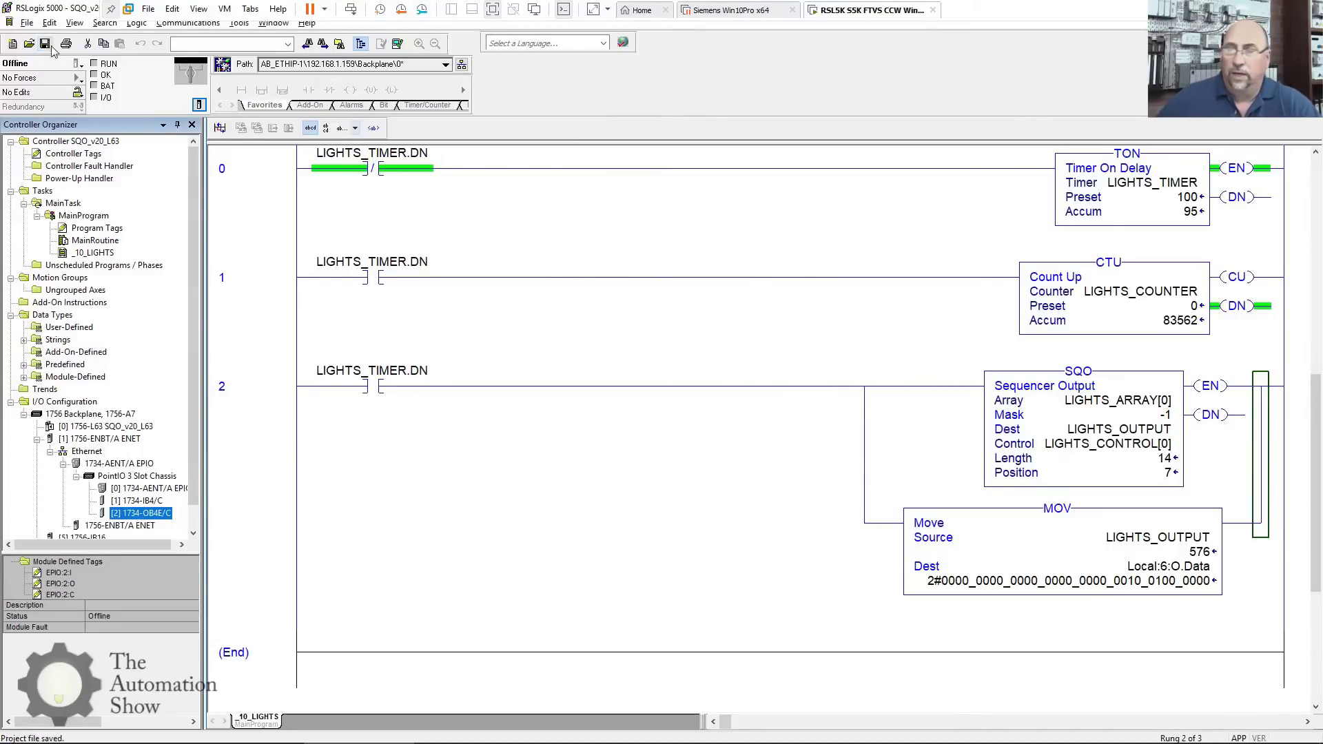
Add a branch below the existing MOV on rung 2 and insert a new MOV
right_click(864, 525)
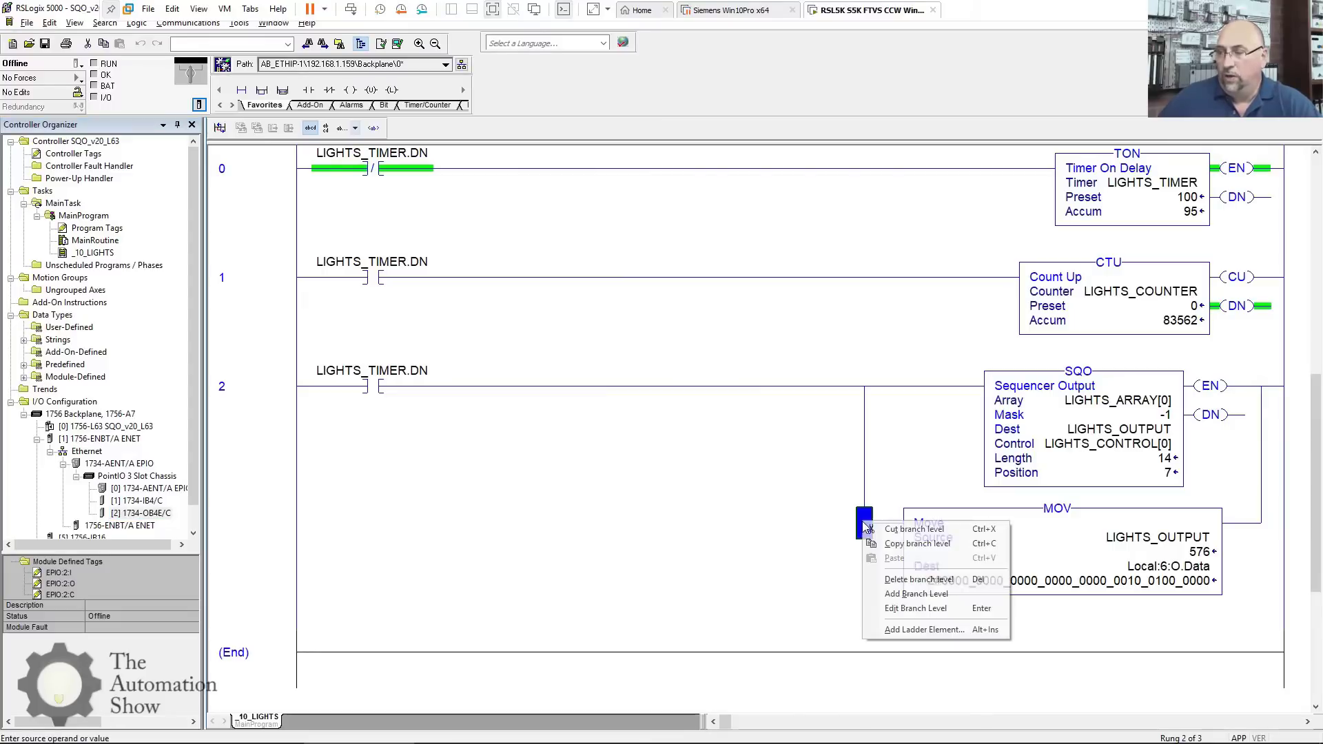
click(909, 594)
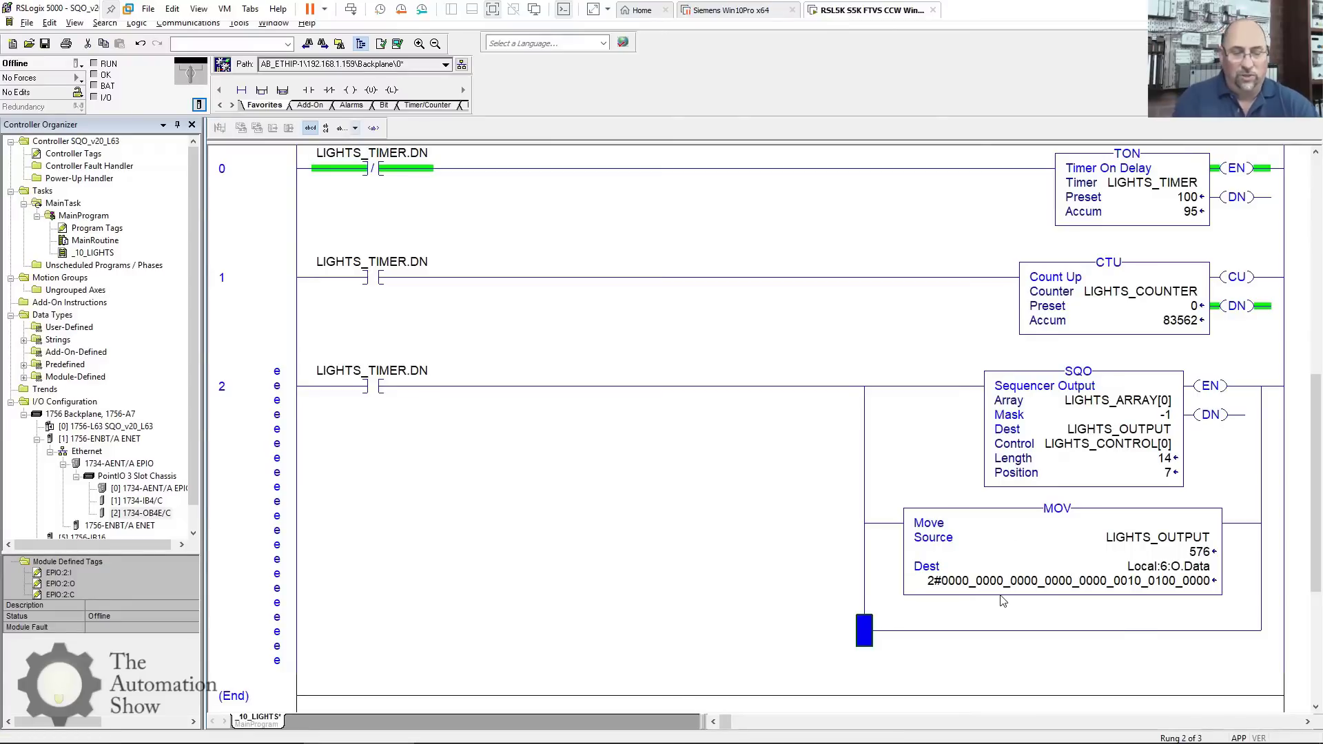
text(mov)
key(Return)
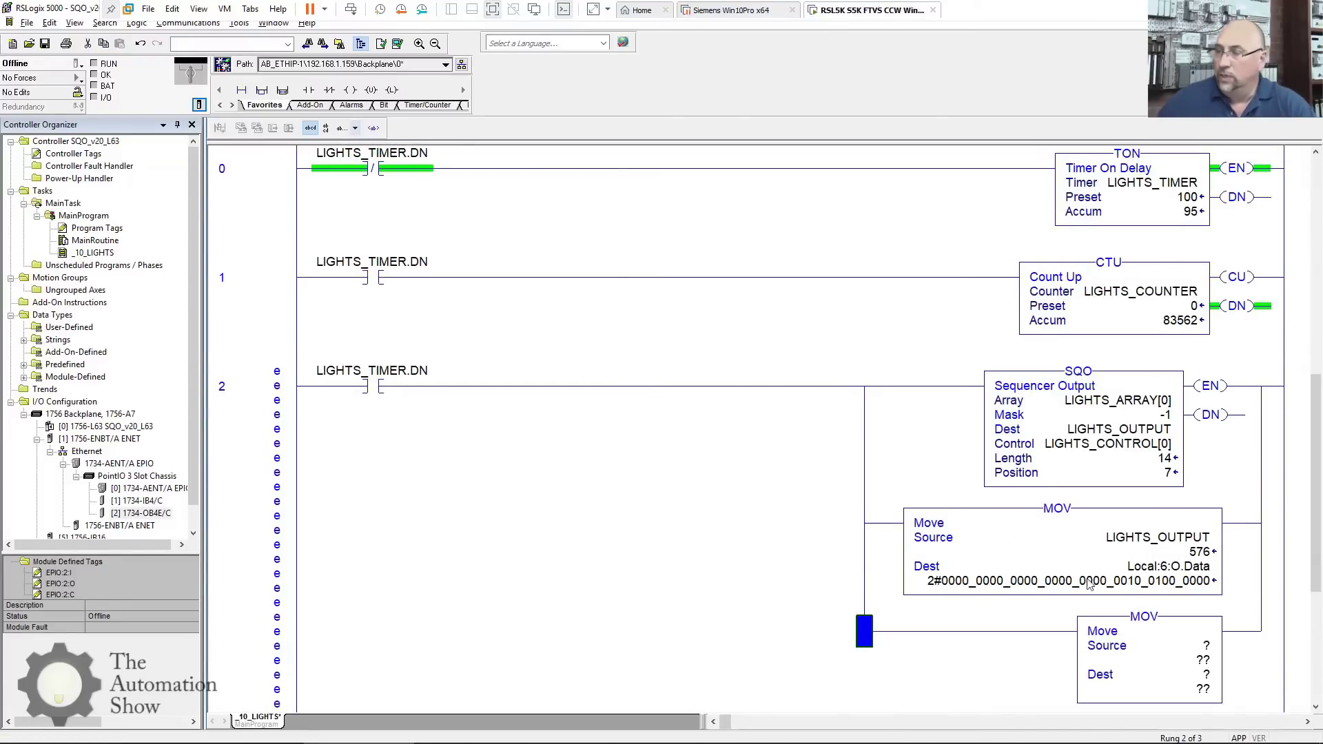
Set the new MOV's source to LIGHTS_OUTPUT and destination to EPIO:2:O
double_click(1132, 536)
drag(1131, 537, 1180, 637)
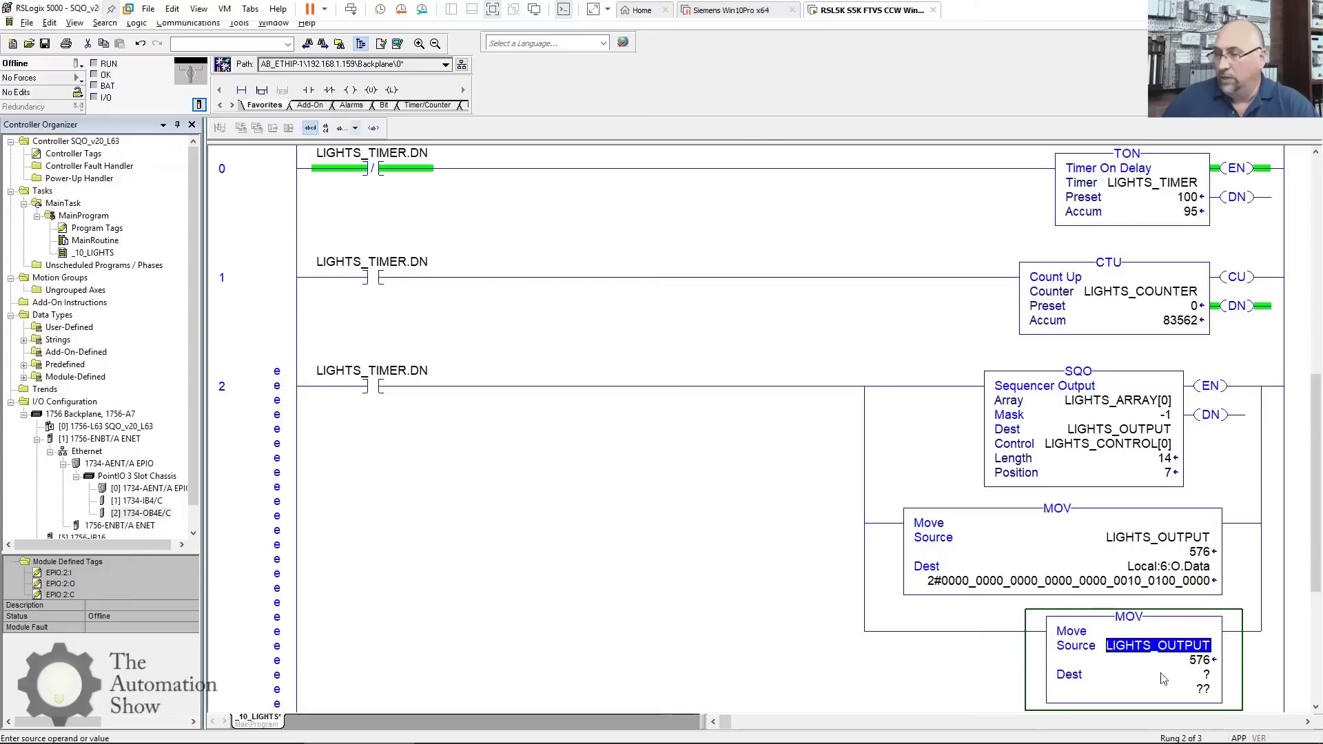
double_click(1184, 680)
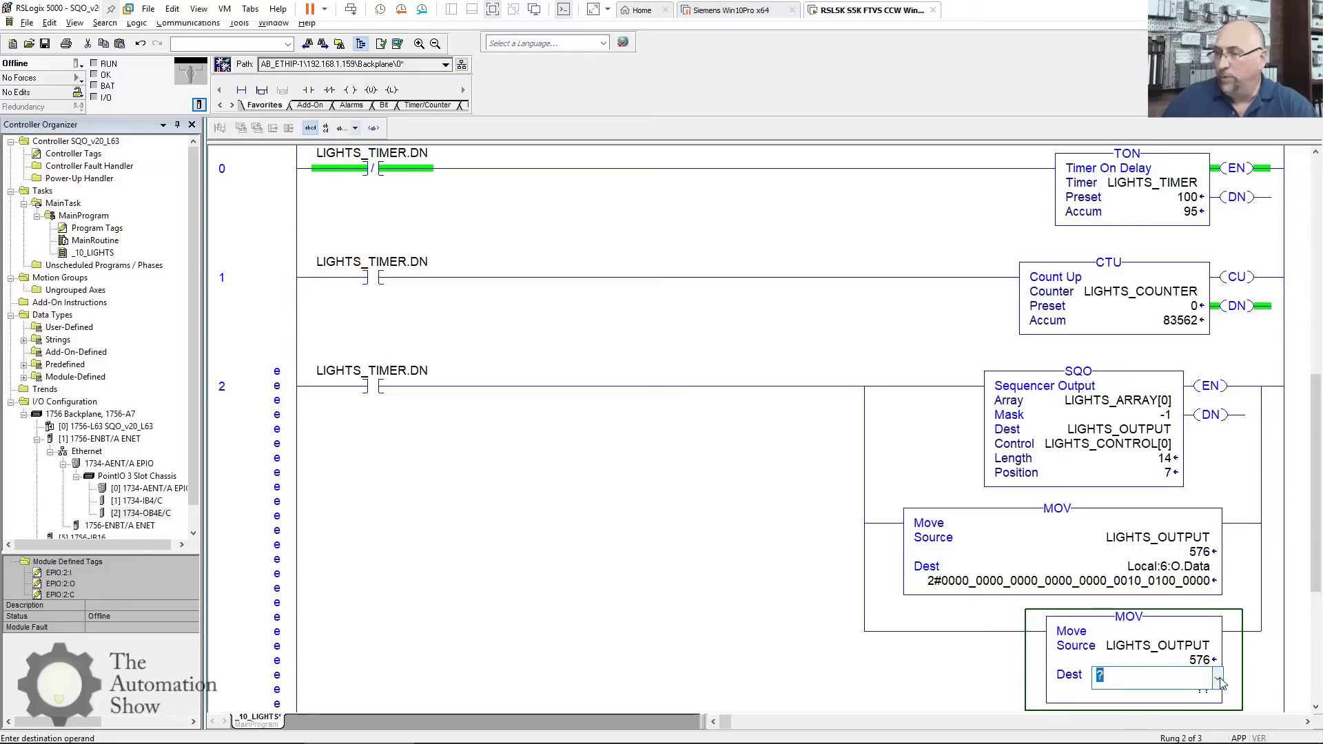
click(1218, 681)
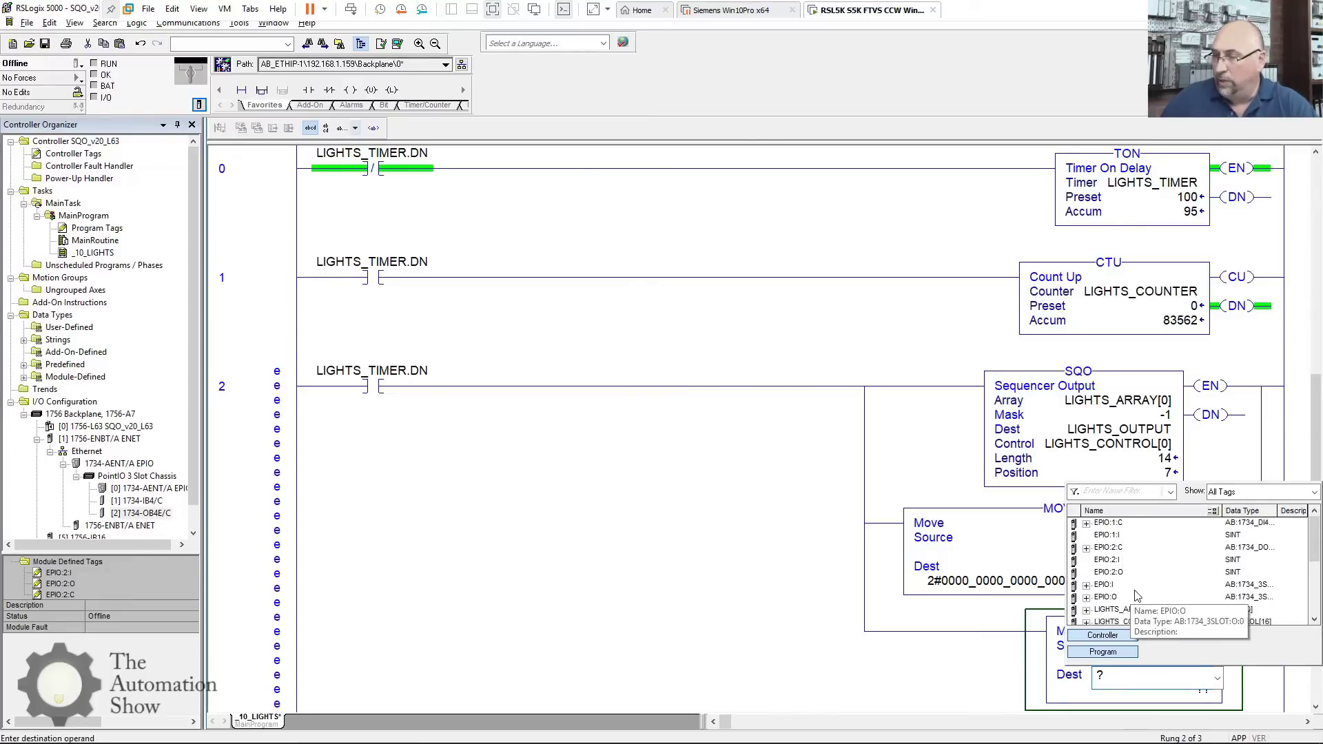
scroll(1103, 552, down, 1)
click(1107, 560)
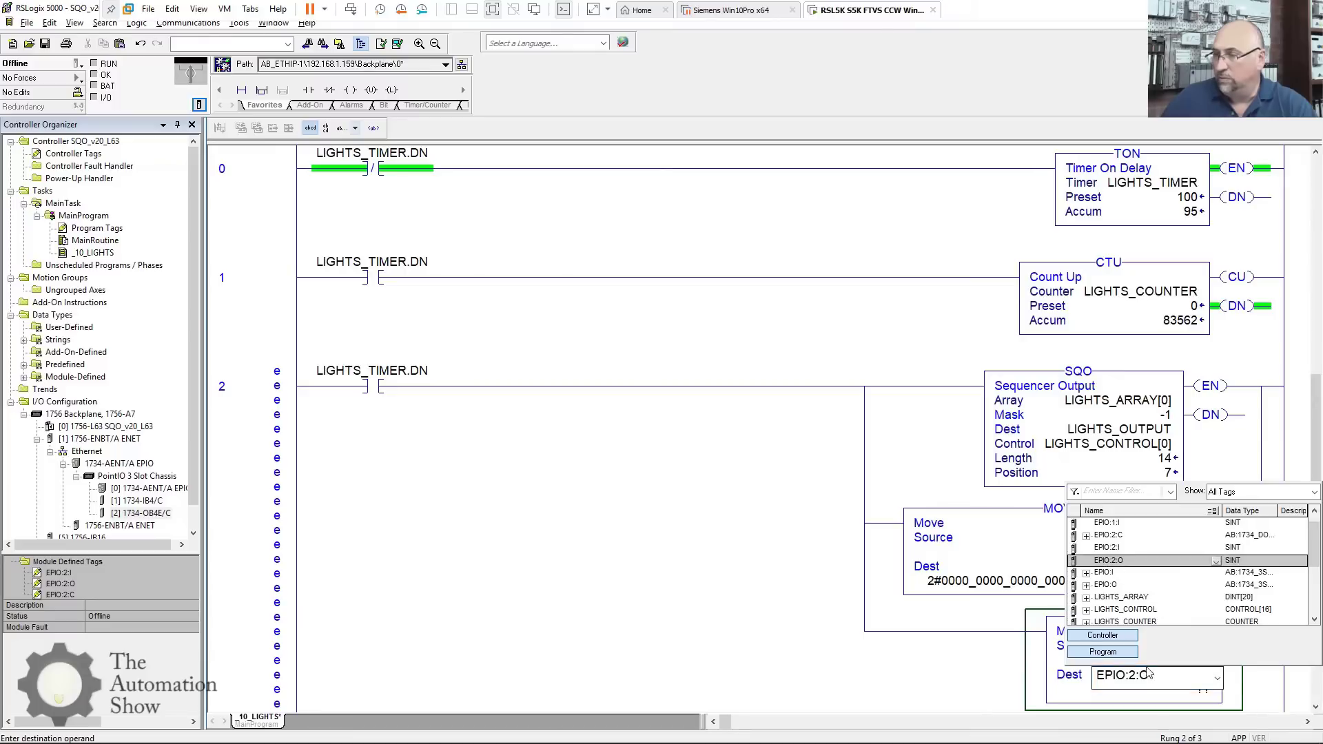
double_click(1114, 566)
key(Return)
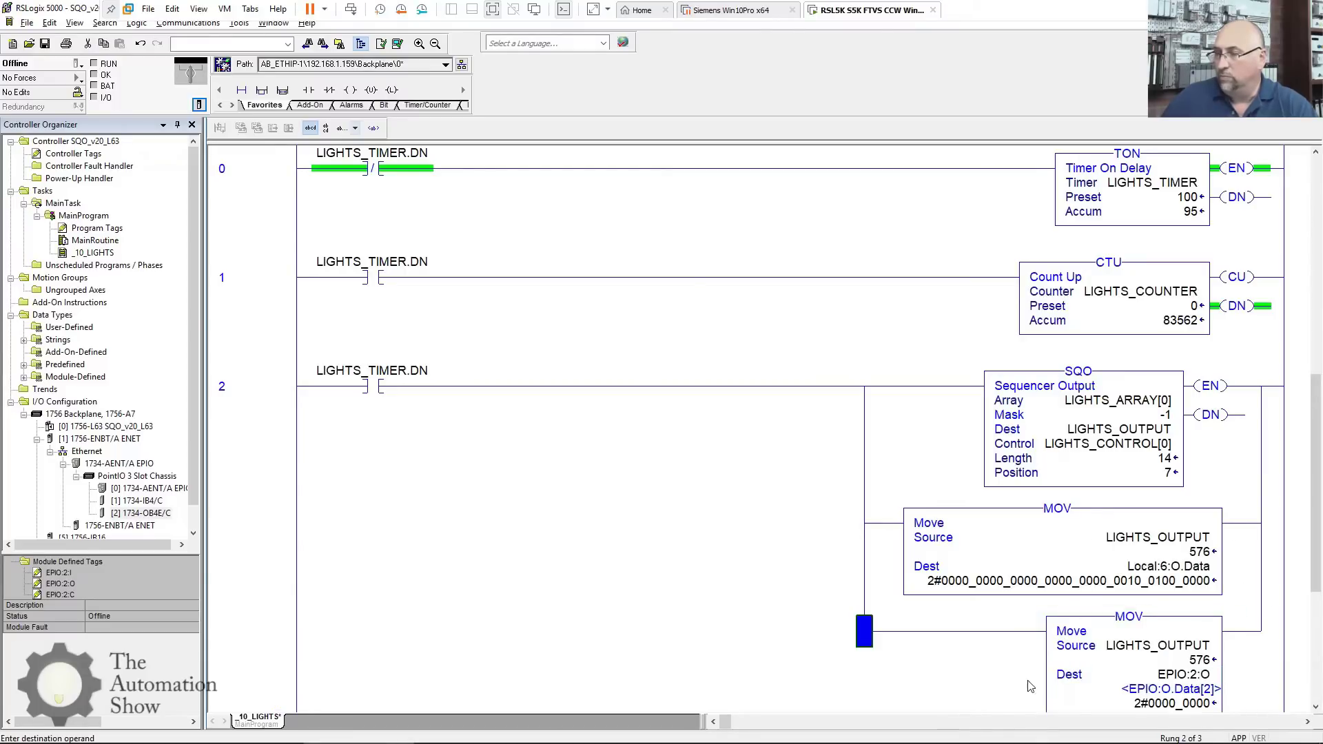
Verify the project, download it to the 1756-L63 controller via Who Active, and return to Remote Run
click(398, 43)
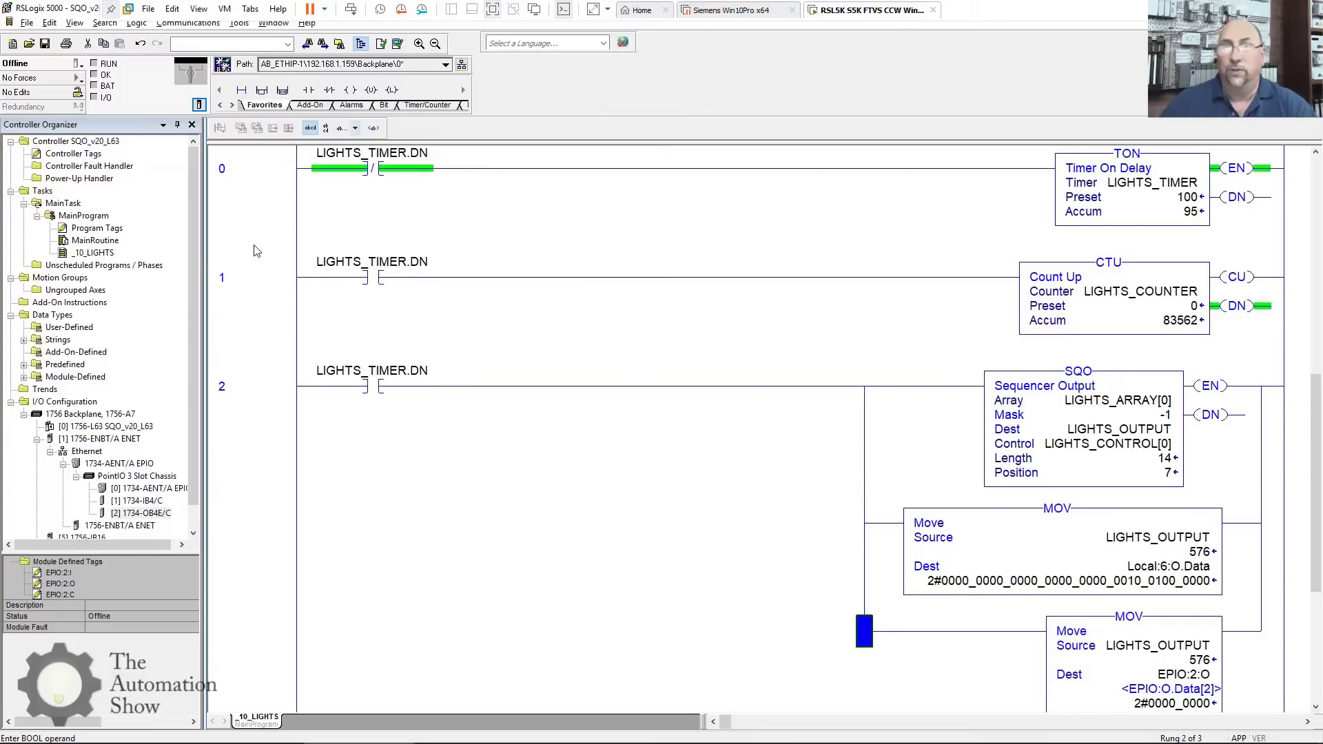
click(196, 23)
click(198, 35)
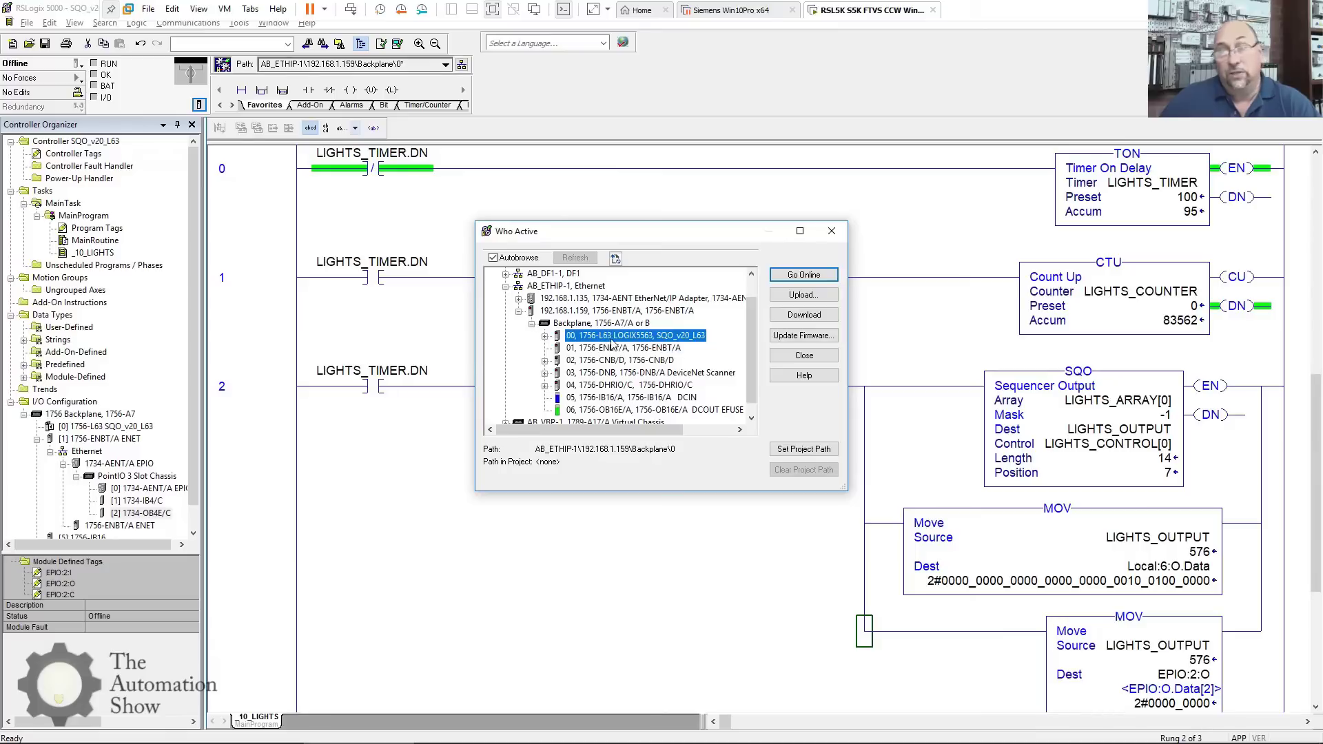
click(810, 315)
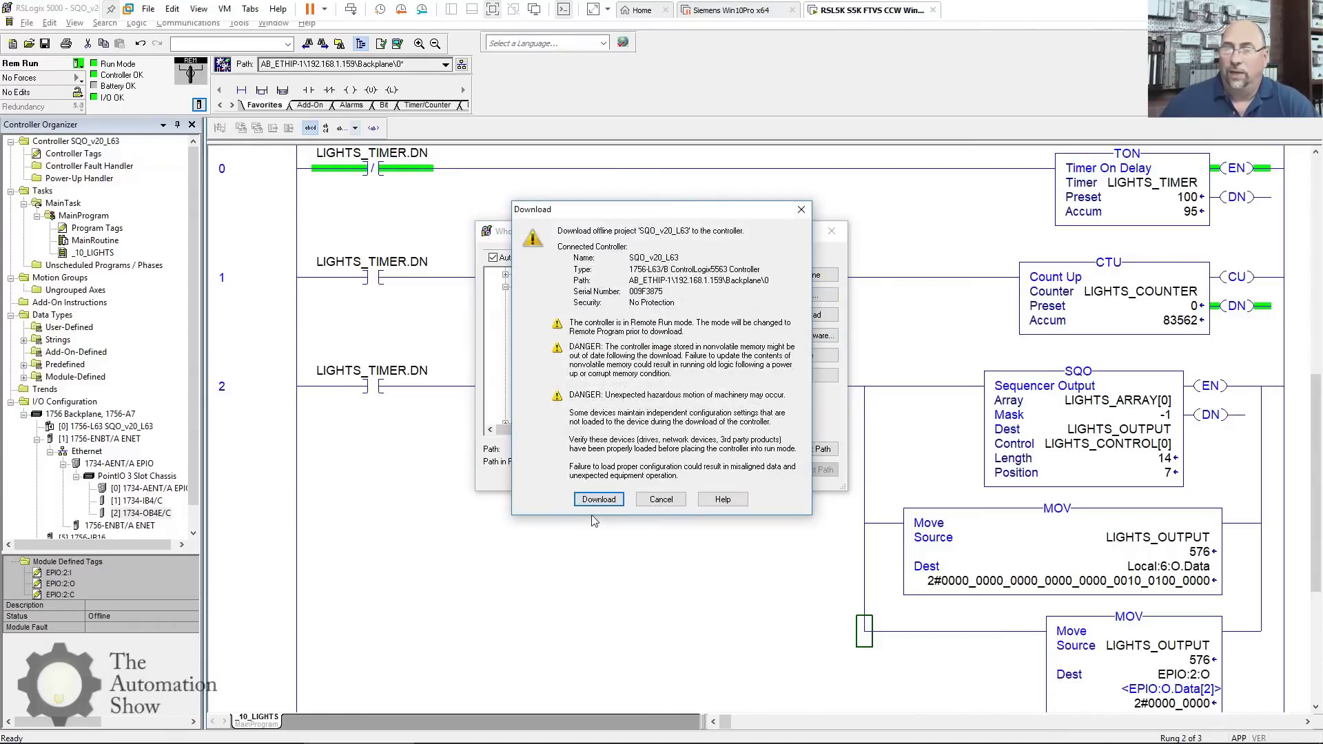
click(599, 498)
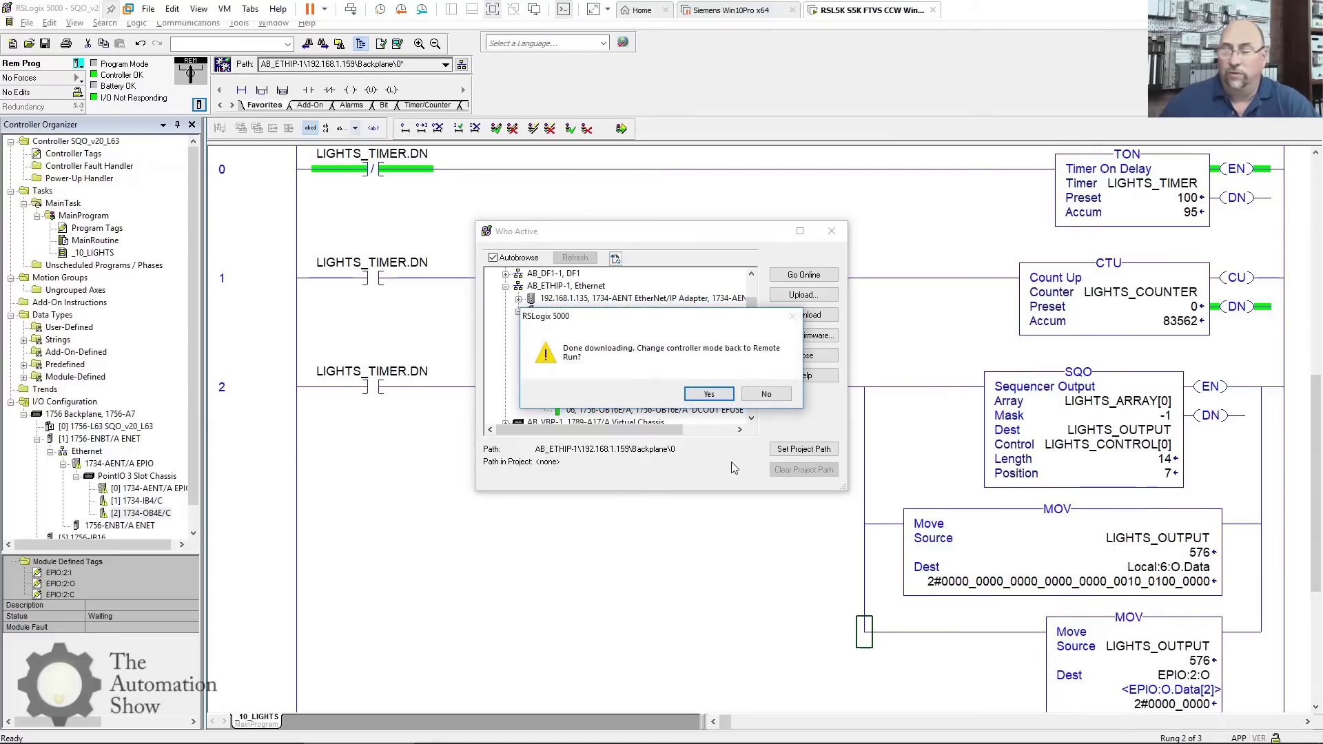
click(708, 396)
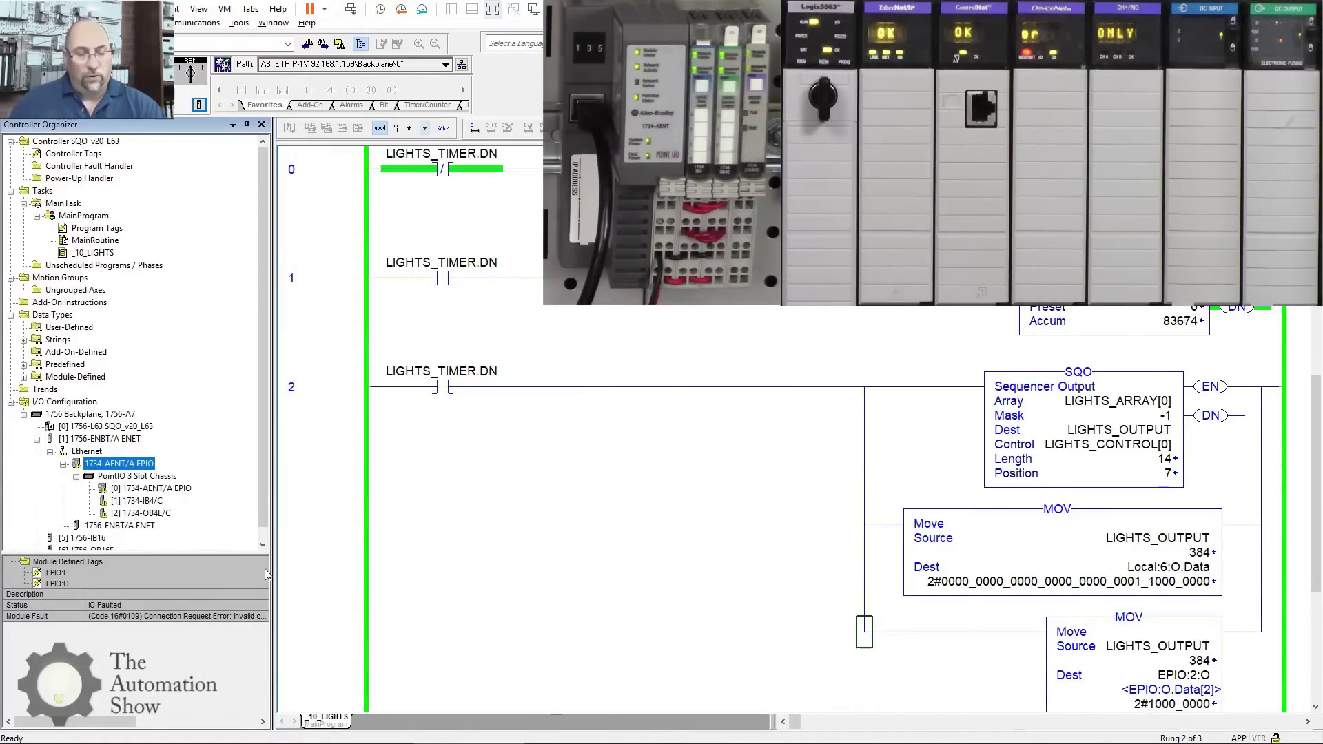
In RSLinx, confirm the 192.168.1.135 1734-AENT adapter's chassis size is 4, then cancel without changes
key(alt+Tab)
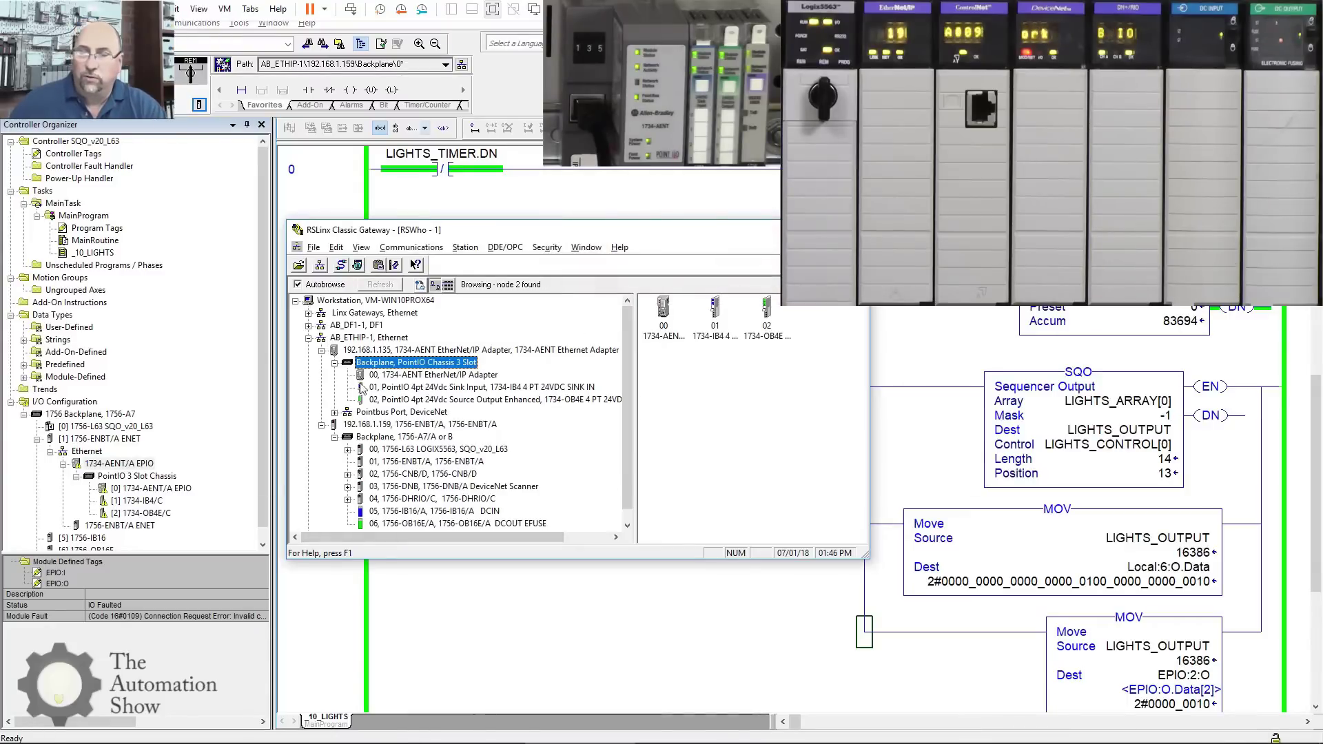
click(357, 354)
right_click(411, 352)
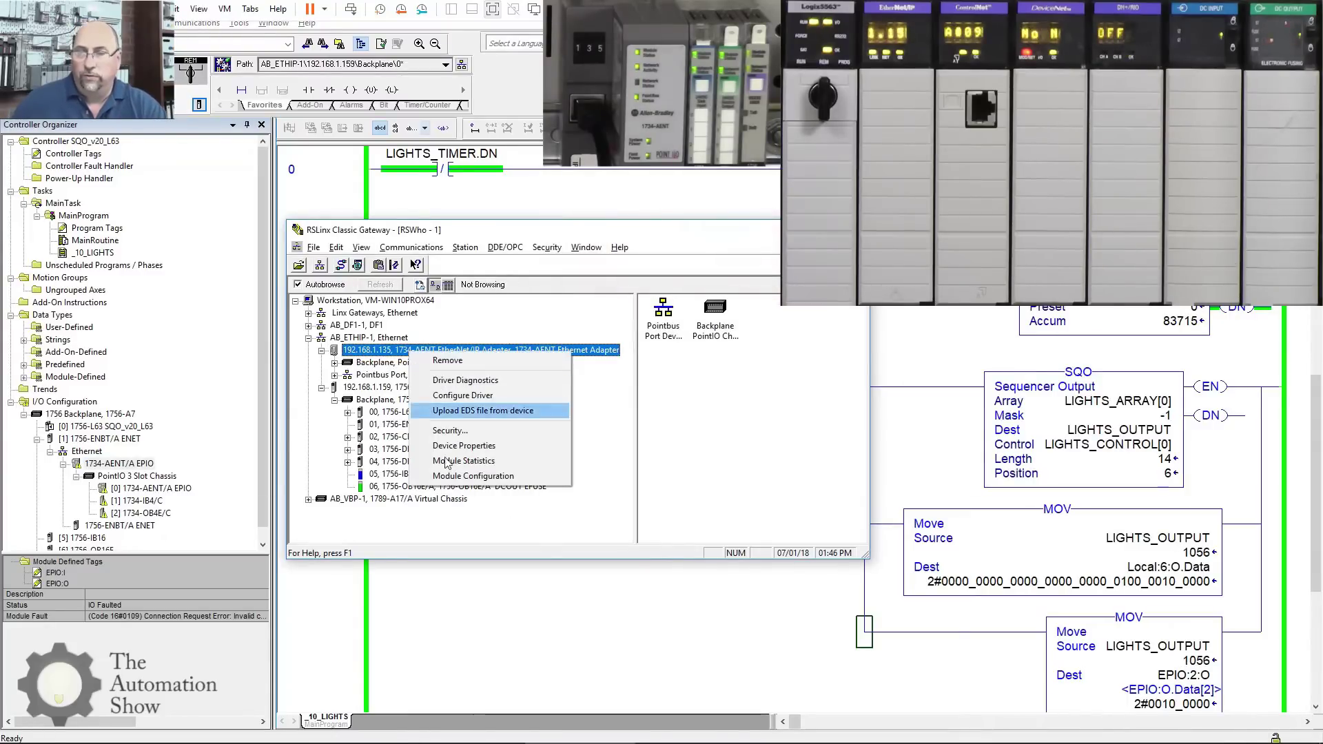
click(456, 481)
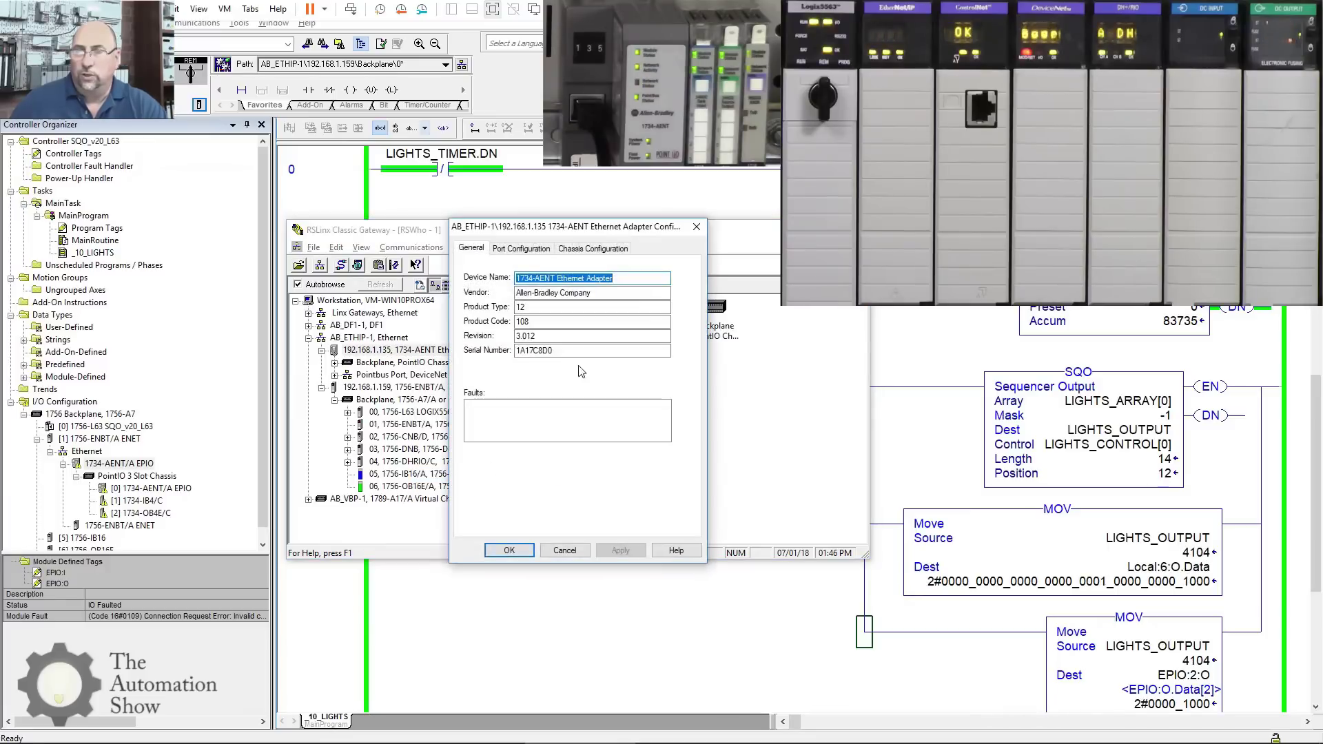
click(580, 248)
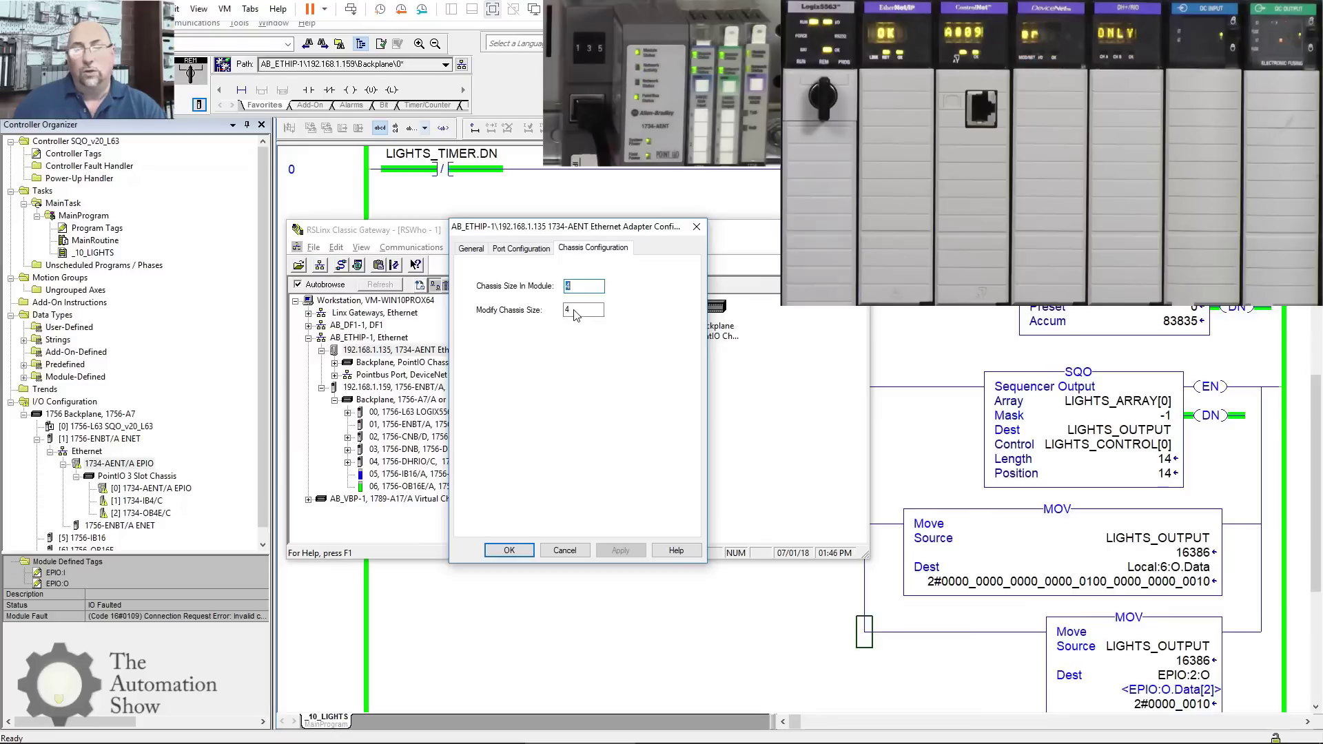
key(Tab)
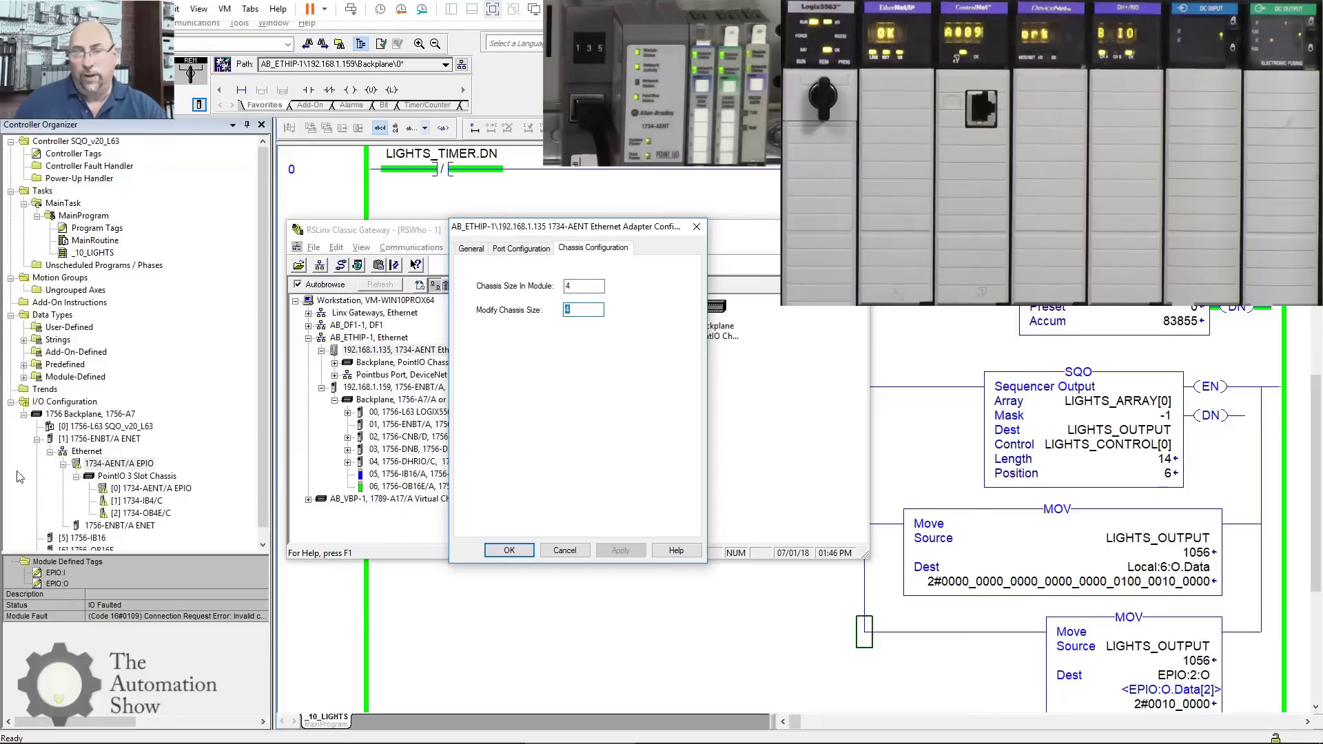
click(509, 551)
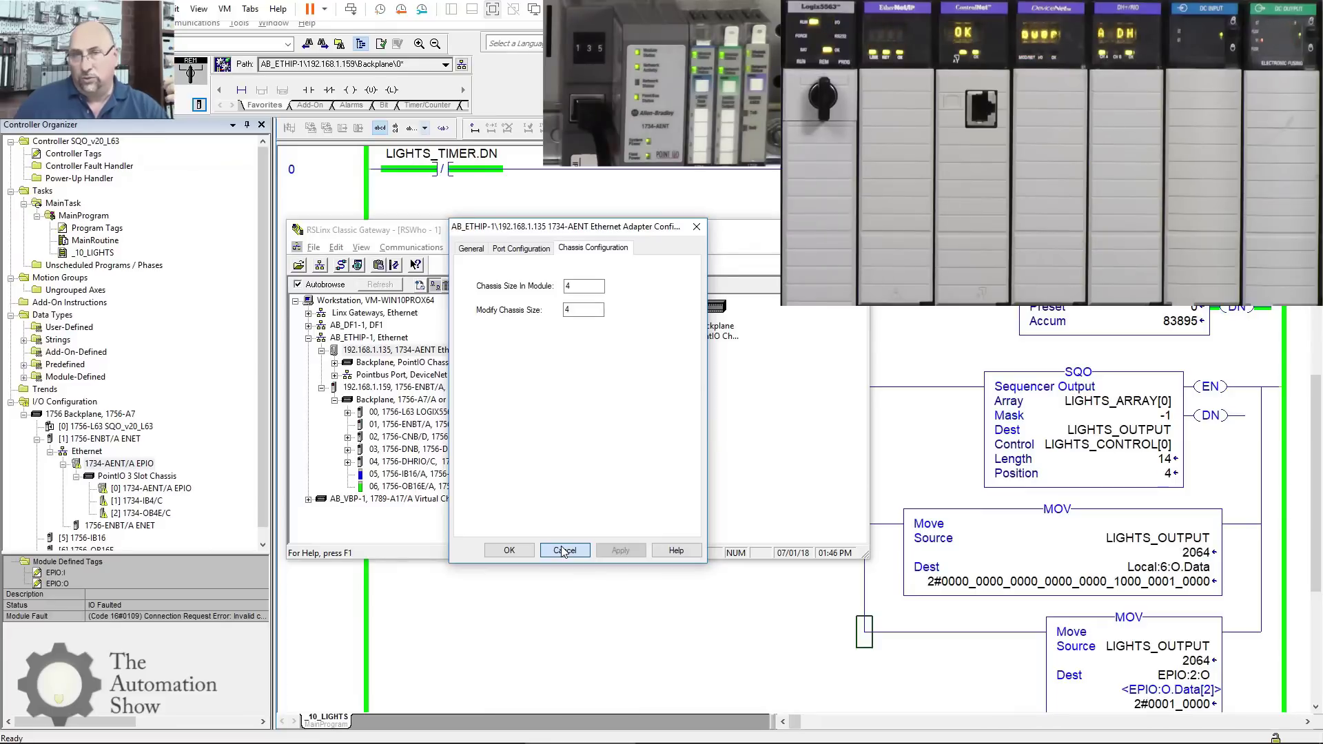
click(564, 550)
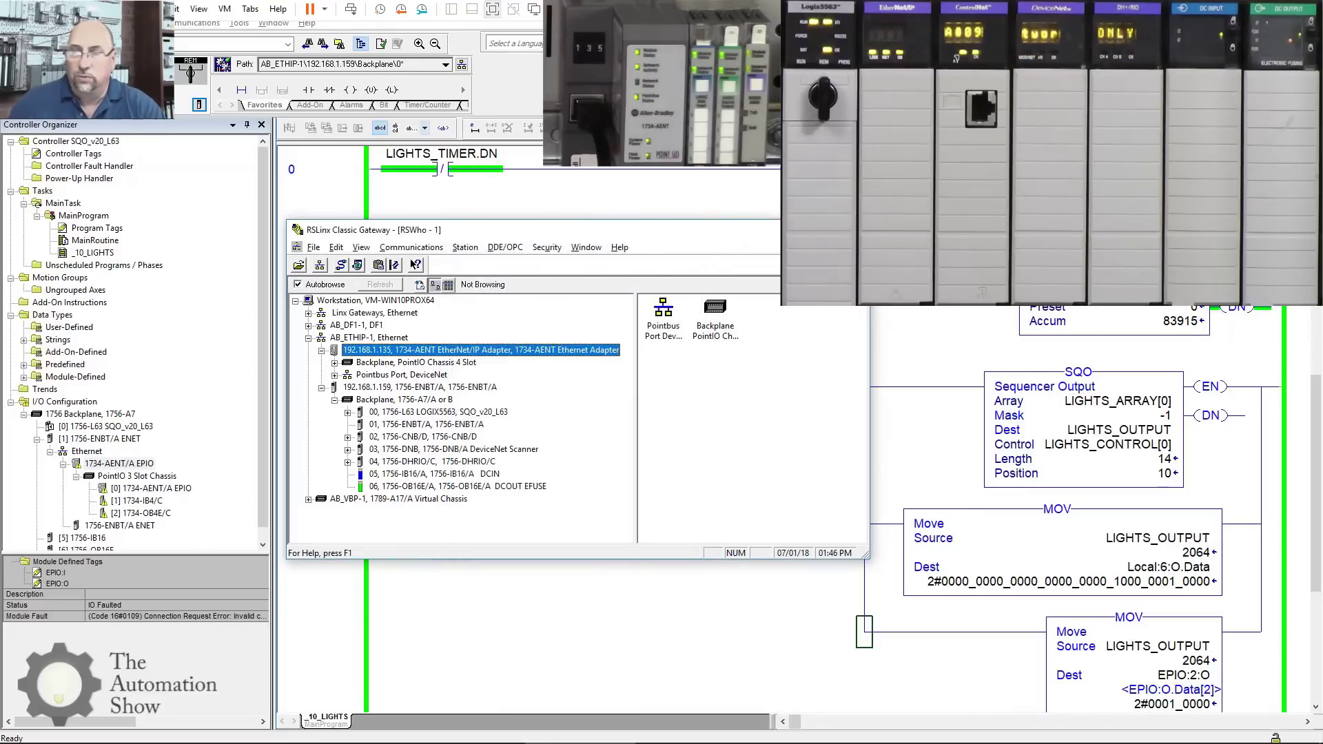
Open the EPIO adapter's properties and view its module definition without changing it
key(alt+Tab)
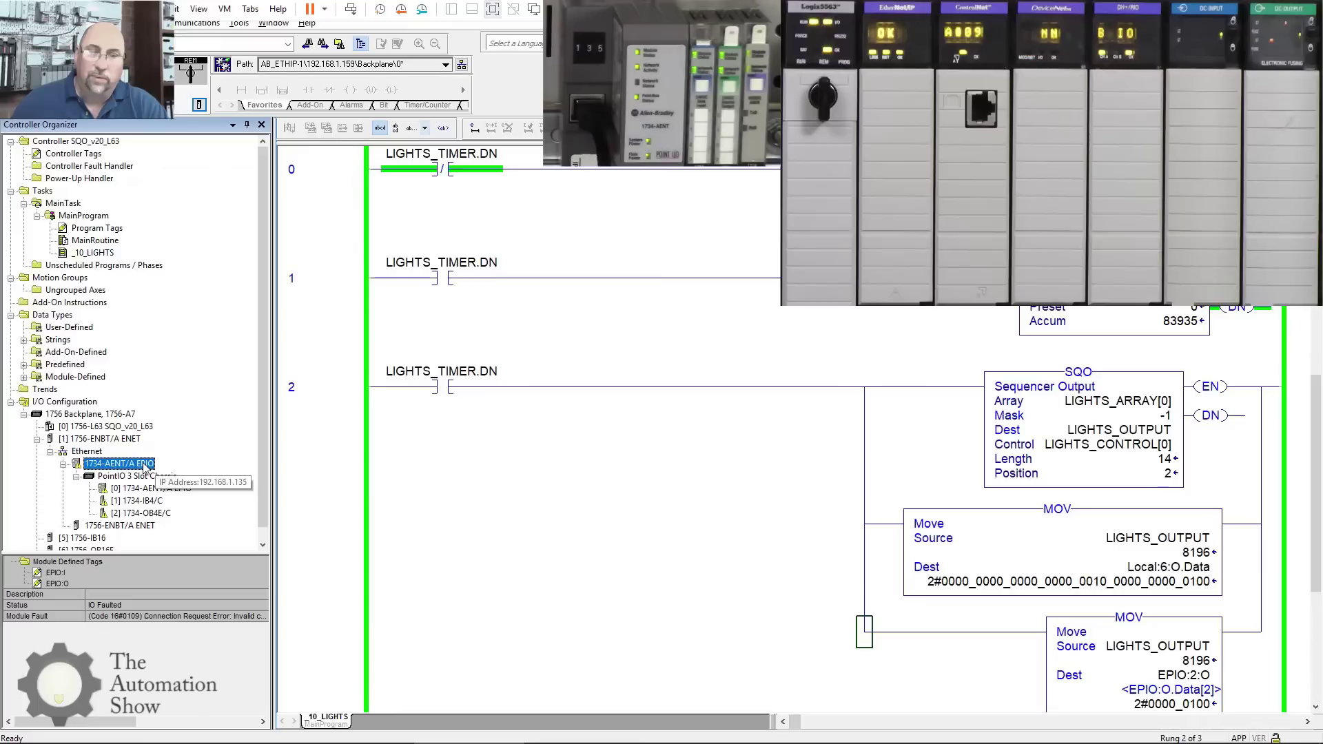
right_click(163, 469)
click(247, 592)
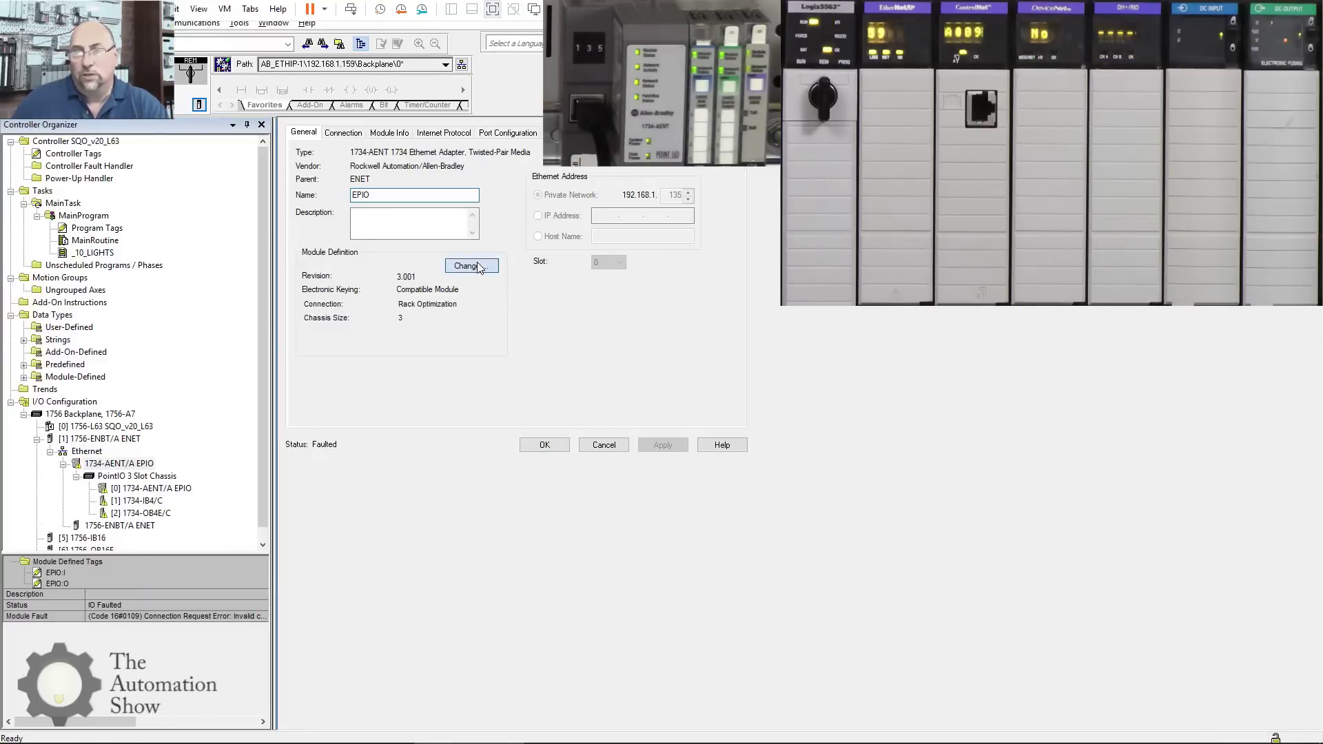
click(471, 266)
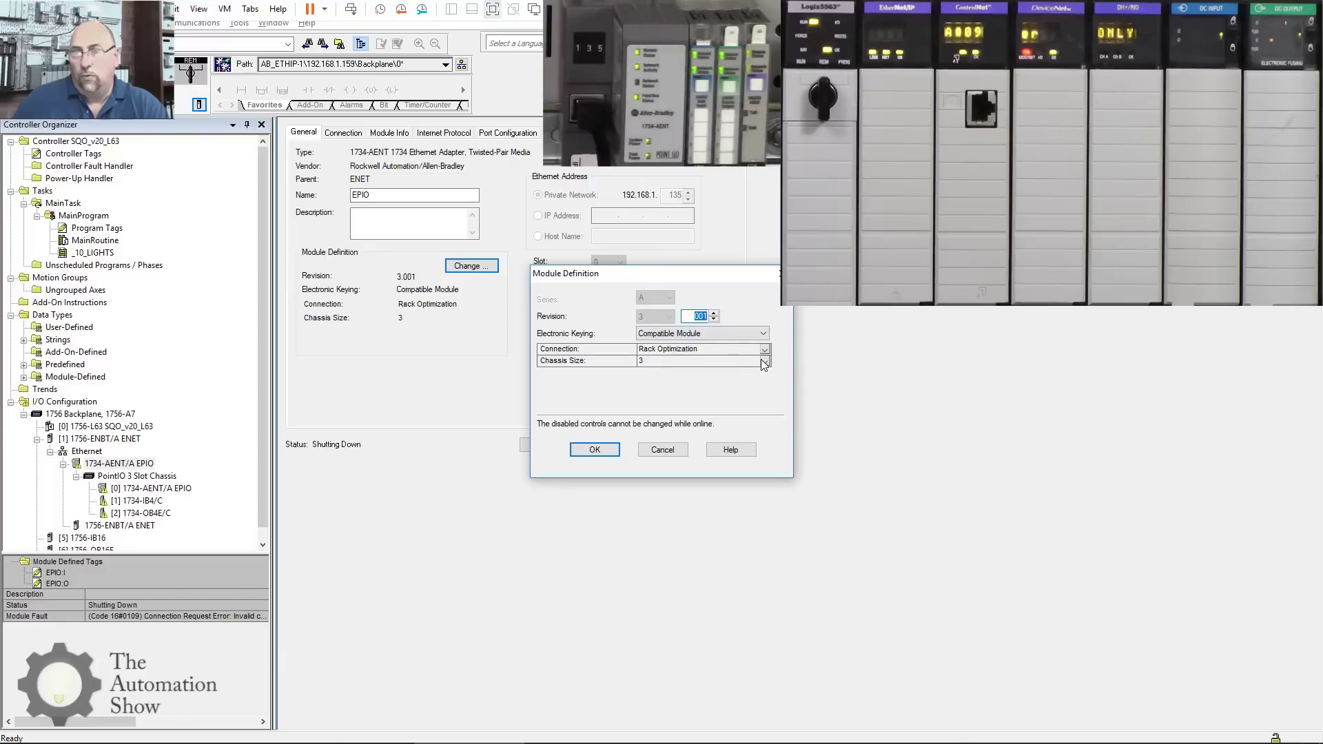
click(660, 451)
Take the controller offline and change EPIO's chassis size to 4, confirming the new definition
click(83, 63)
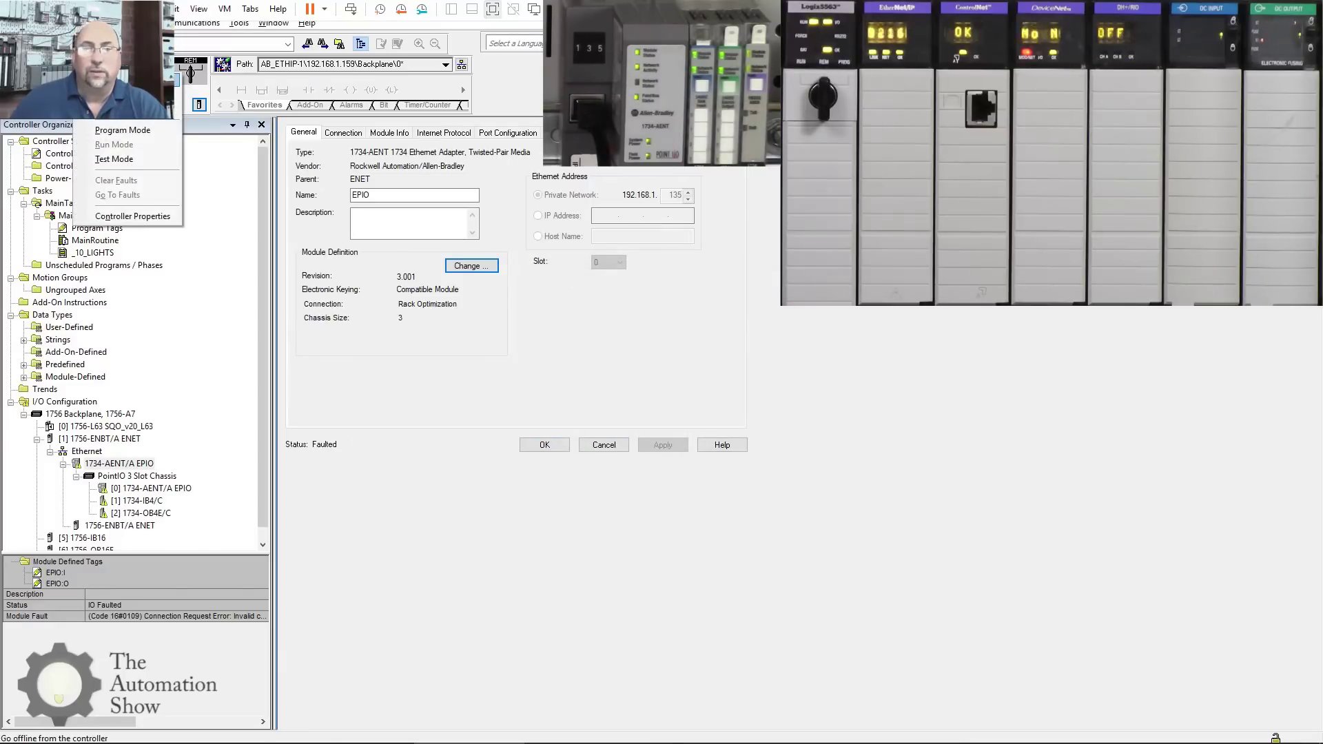
click(110, 131)
click(472, 266)
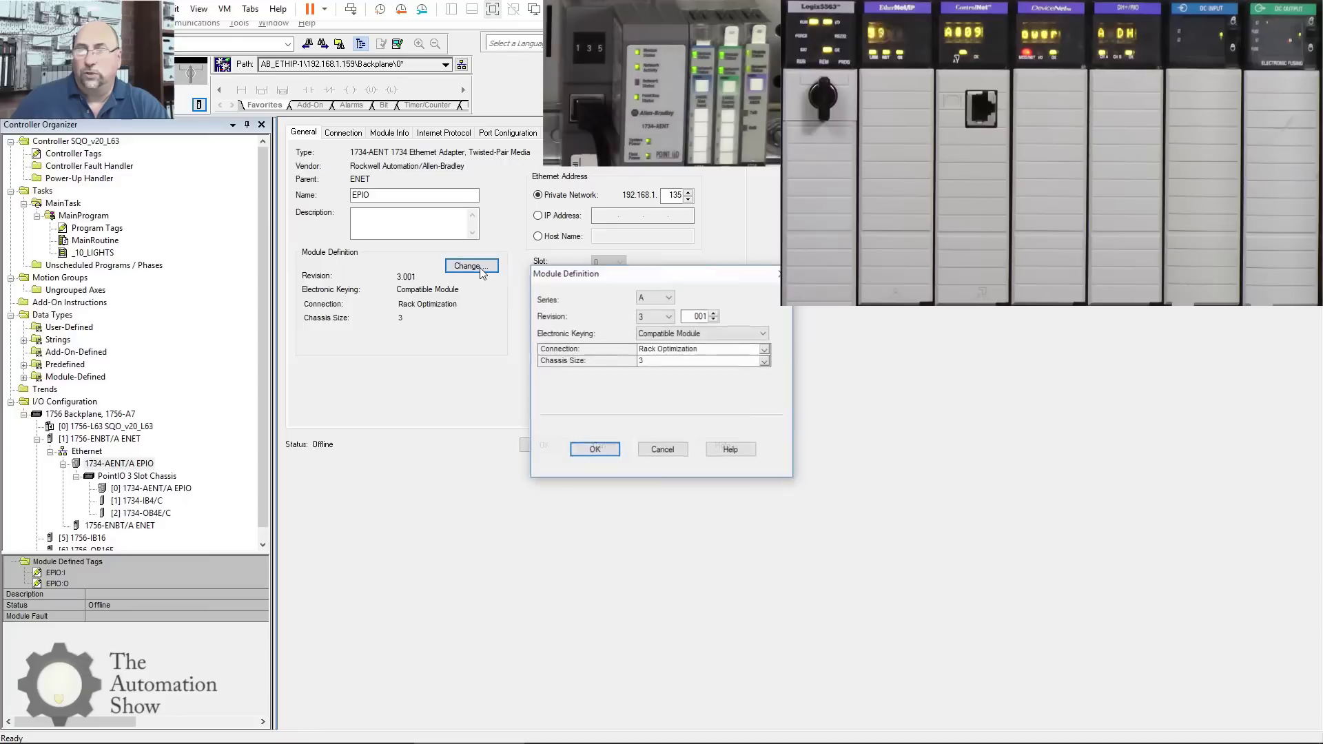
click(685, 361)
click(664, 389)
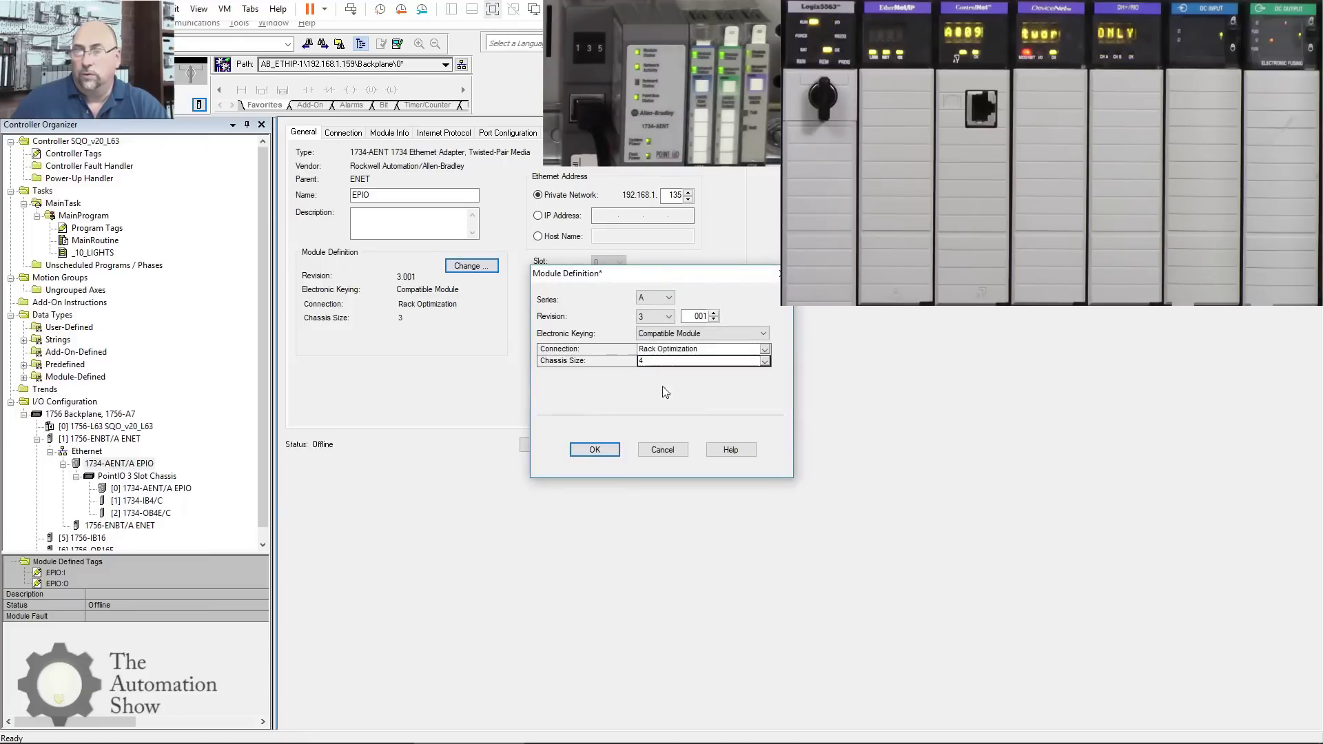
click(597, 449)
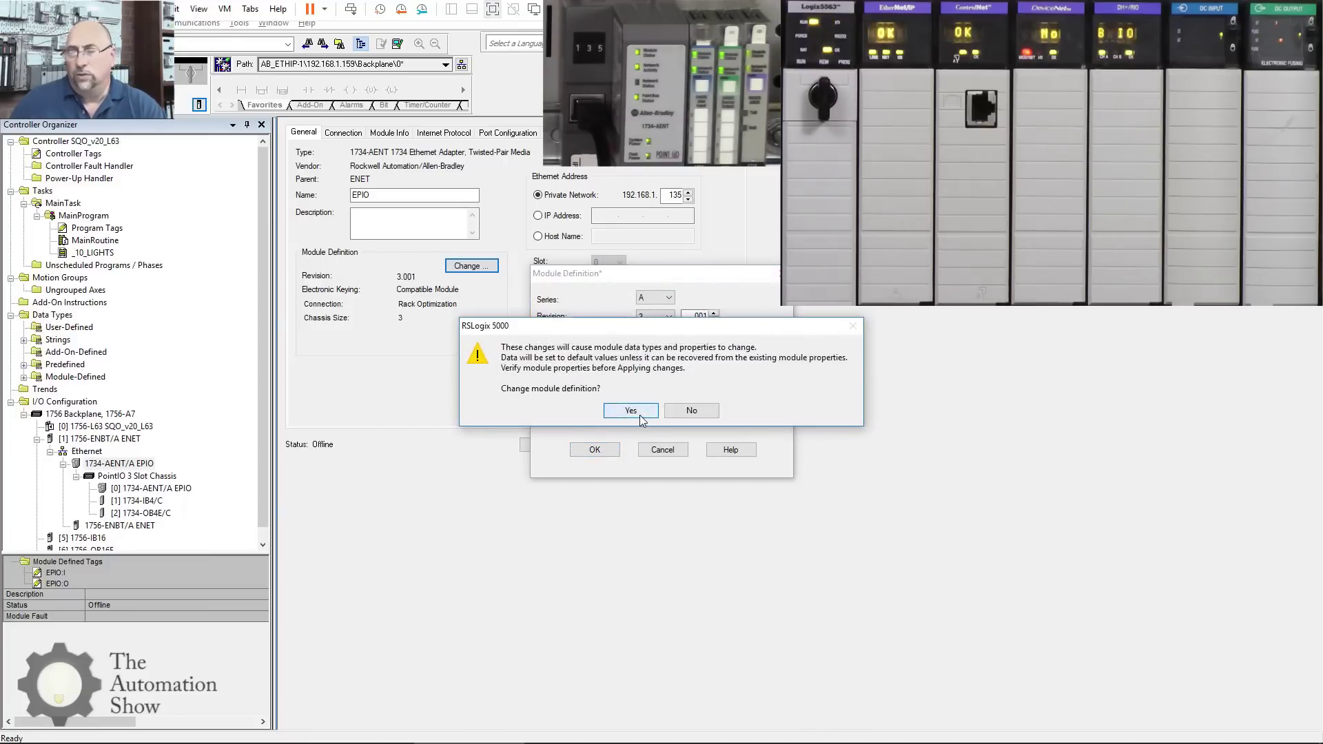
click(624, 412)
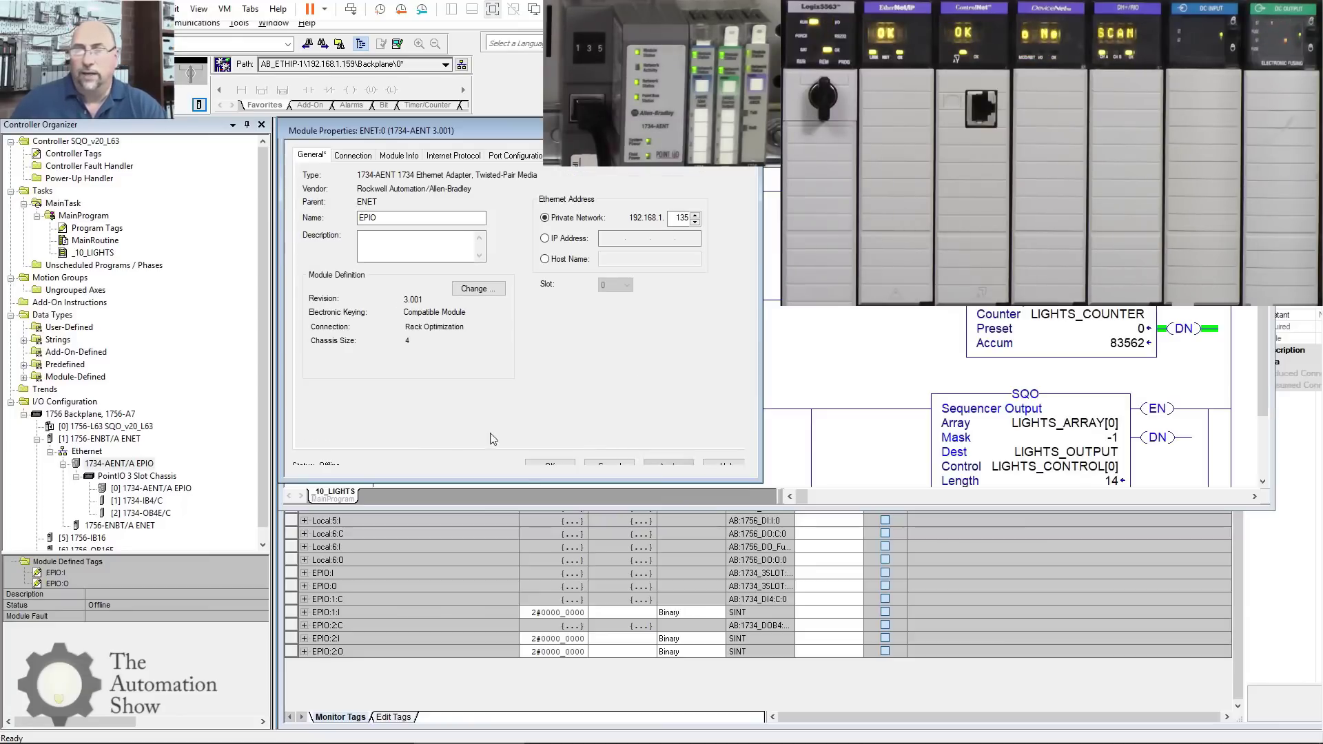
click(551, 464)
Download the updated project, switch the controller to Remote Run, and check that EPIO reports Running
click(196, 23)
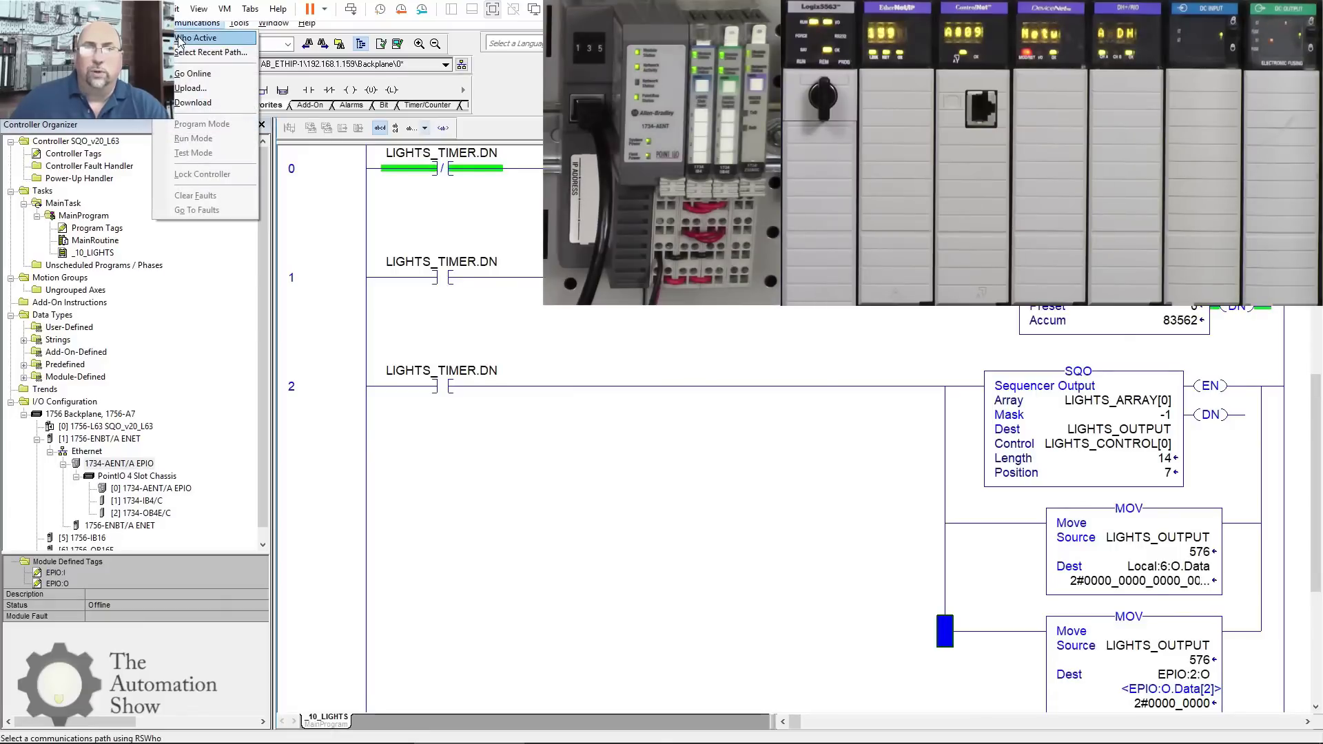
click(192, 102)
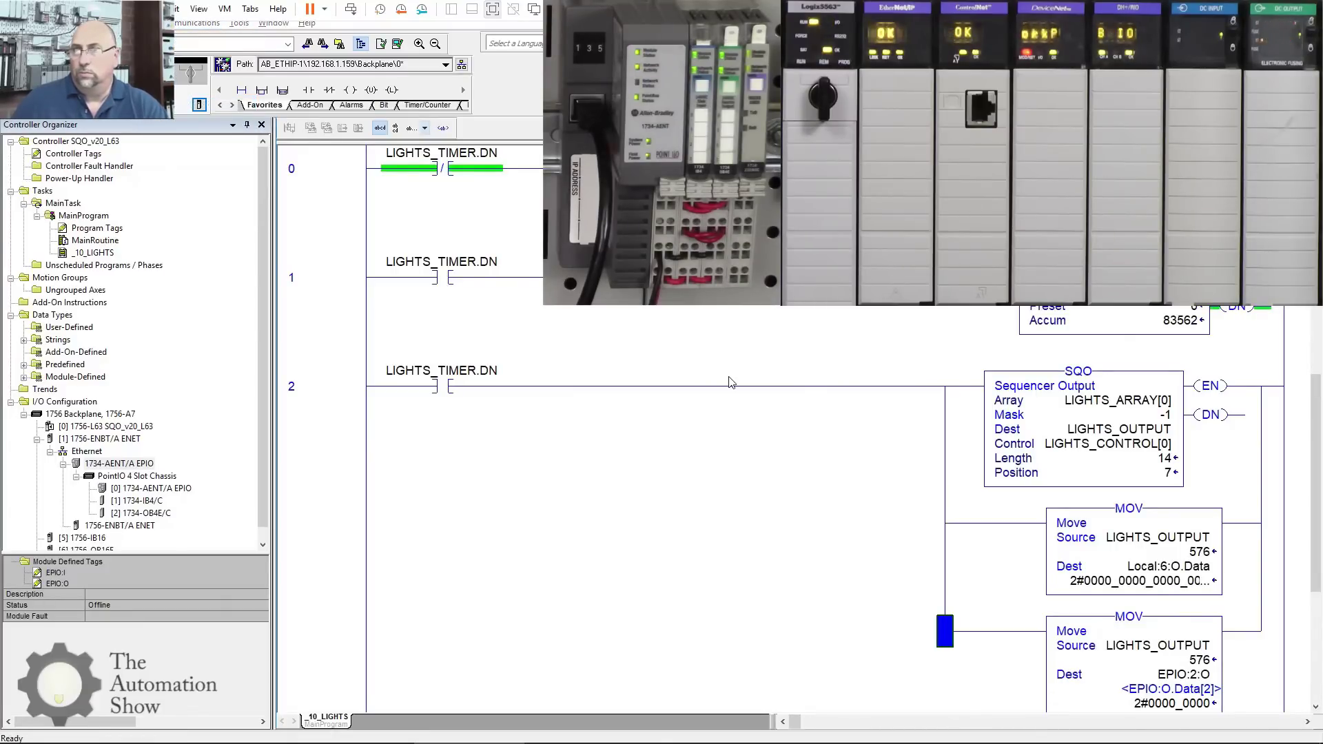
click(598, 514)
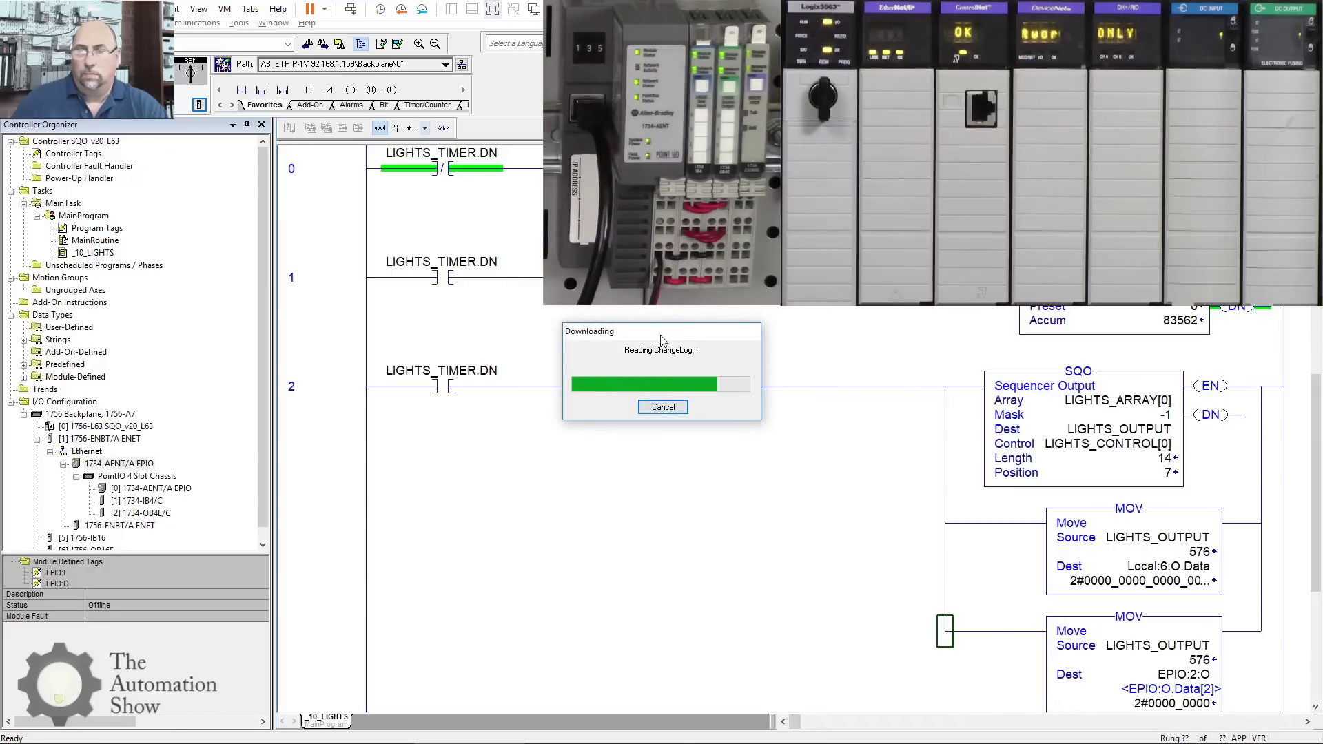
click(706, 412)
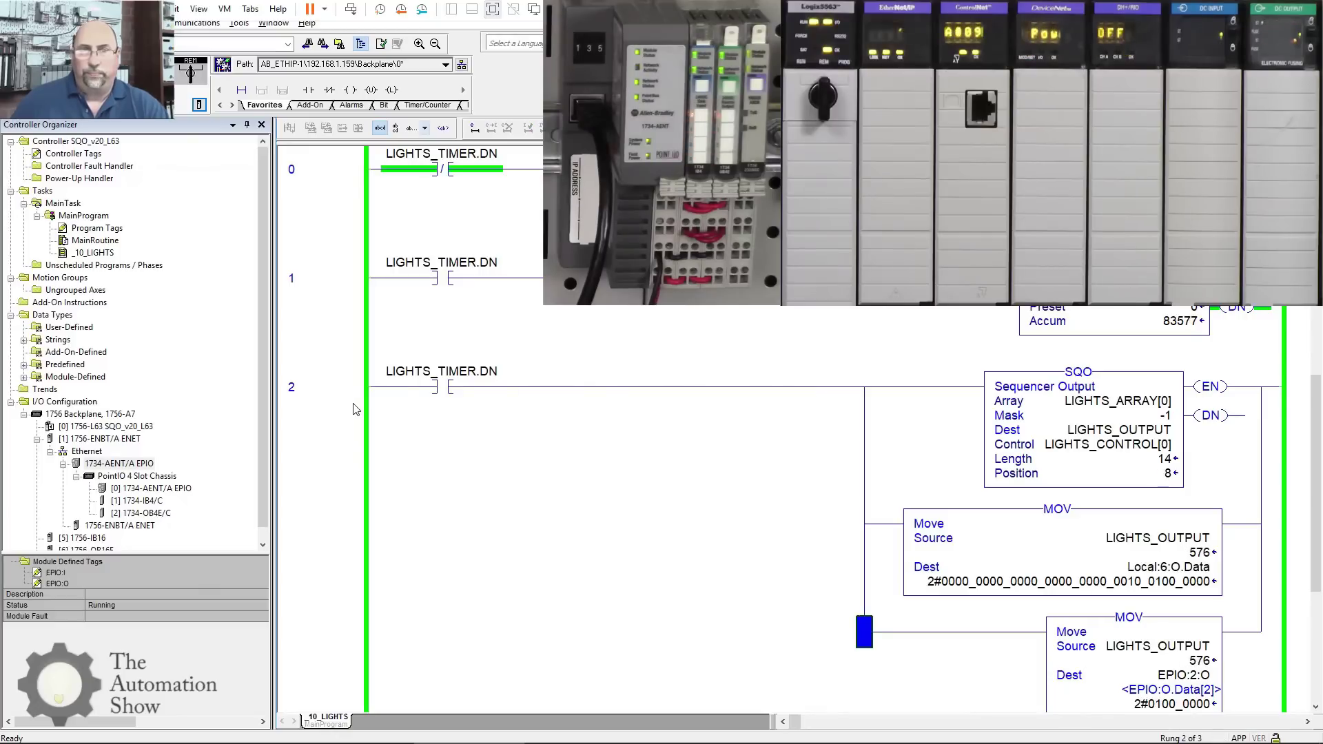
click(141, 465)
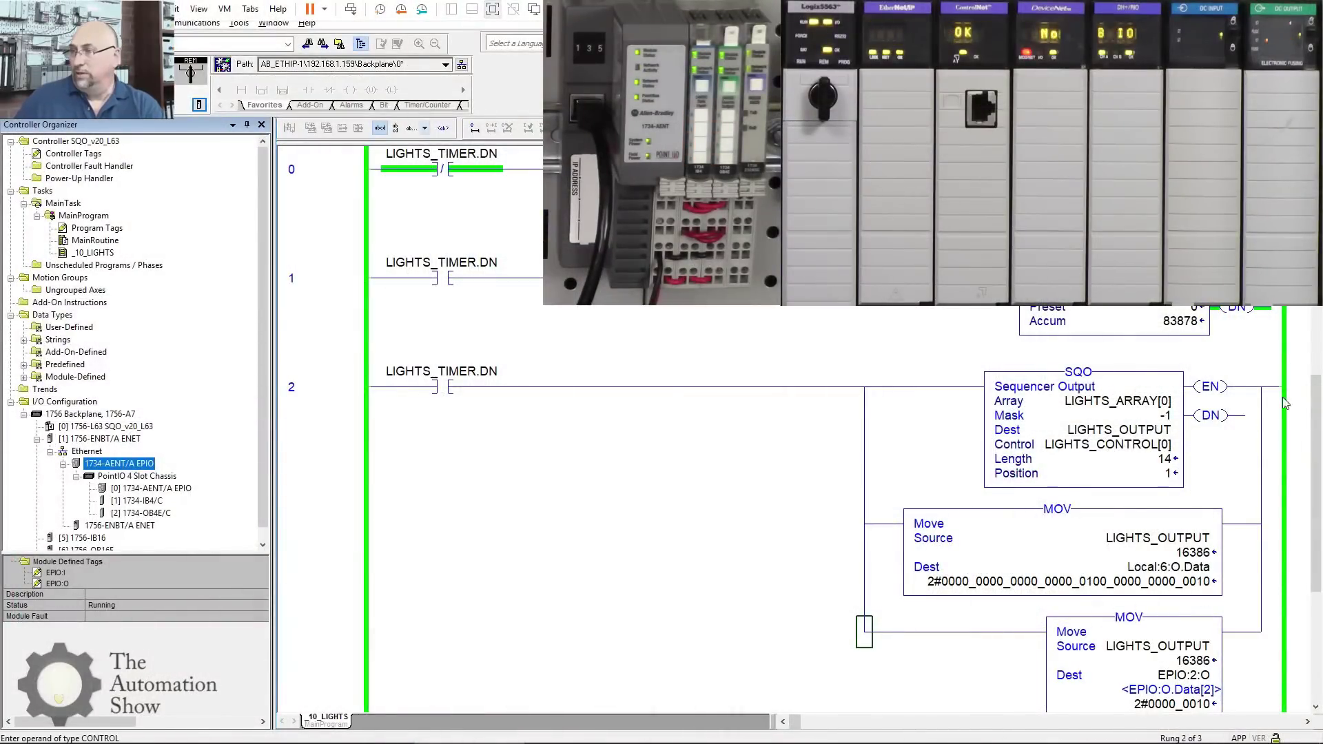
drag(1314, 403, 1314, 427)
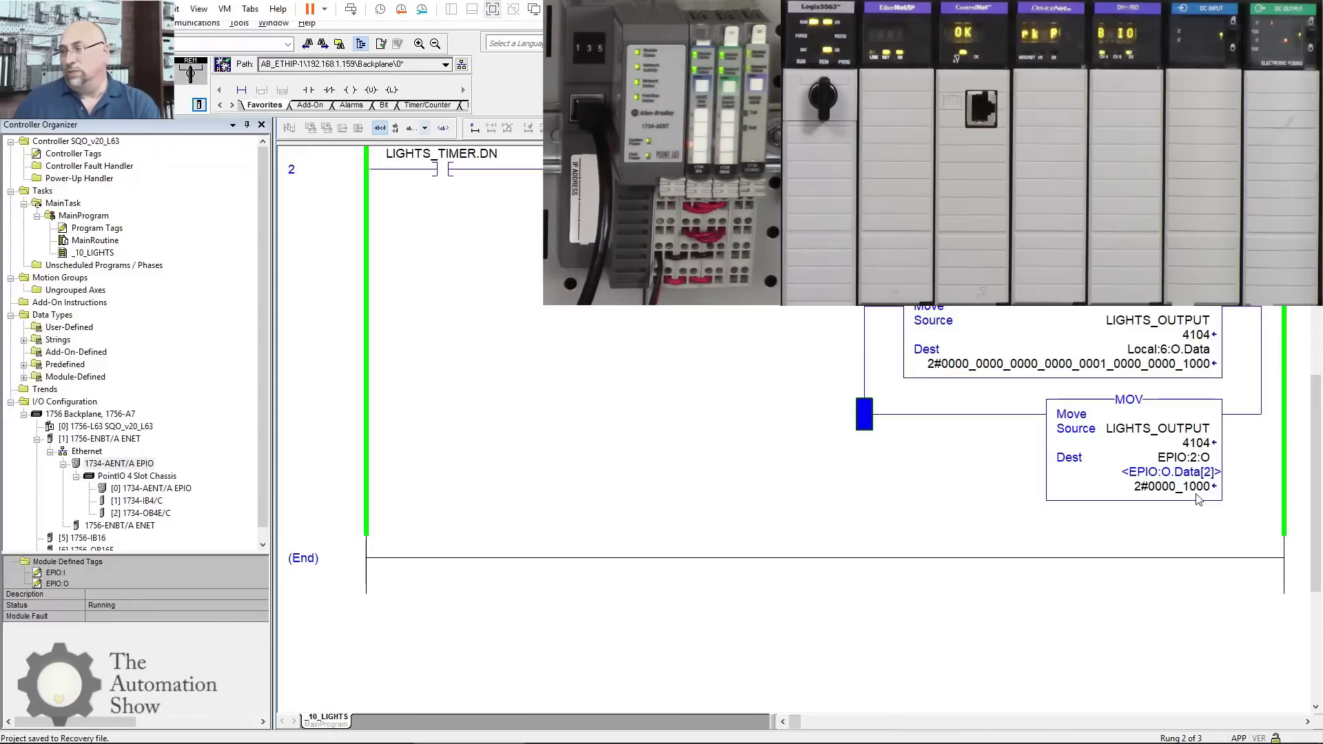
scroll(723, 451, up, 3)
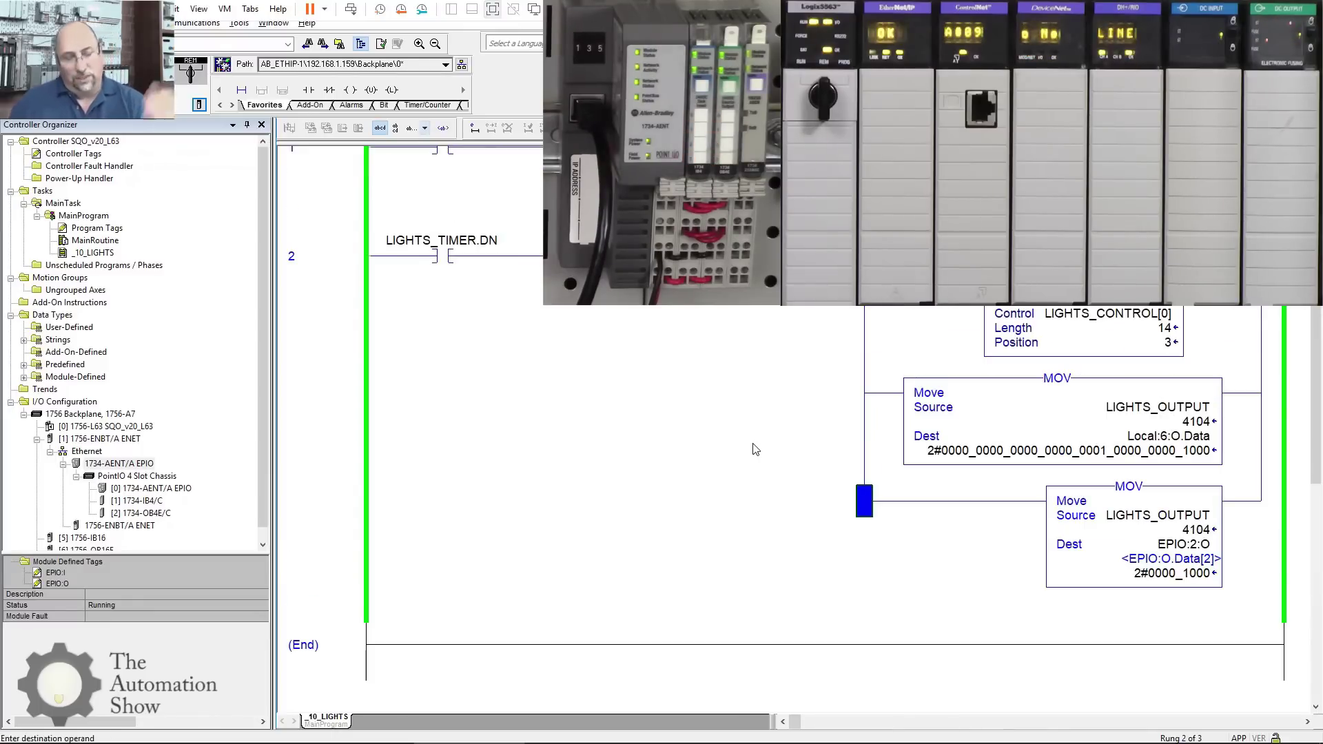